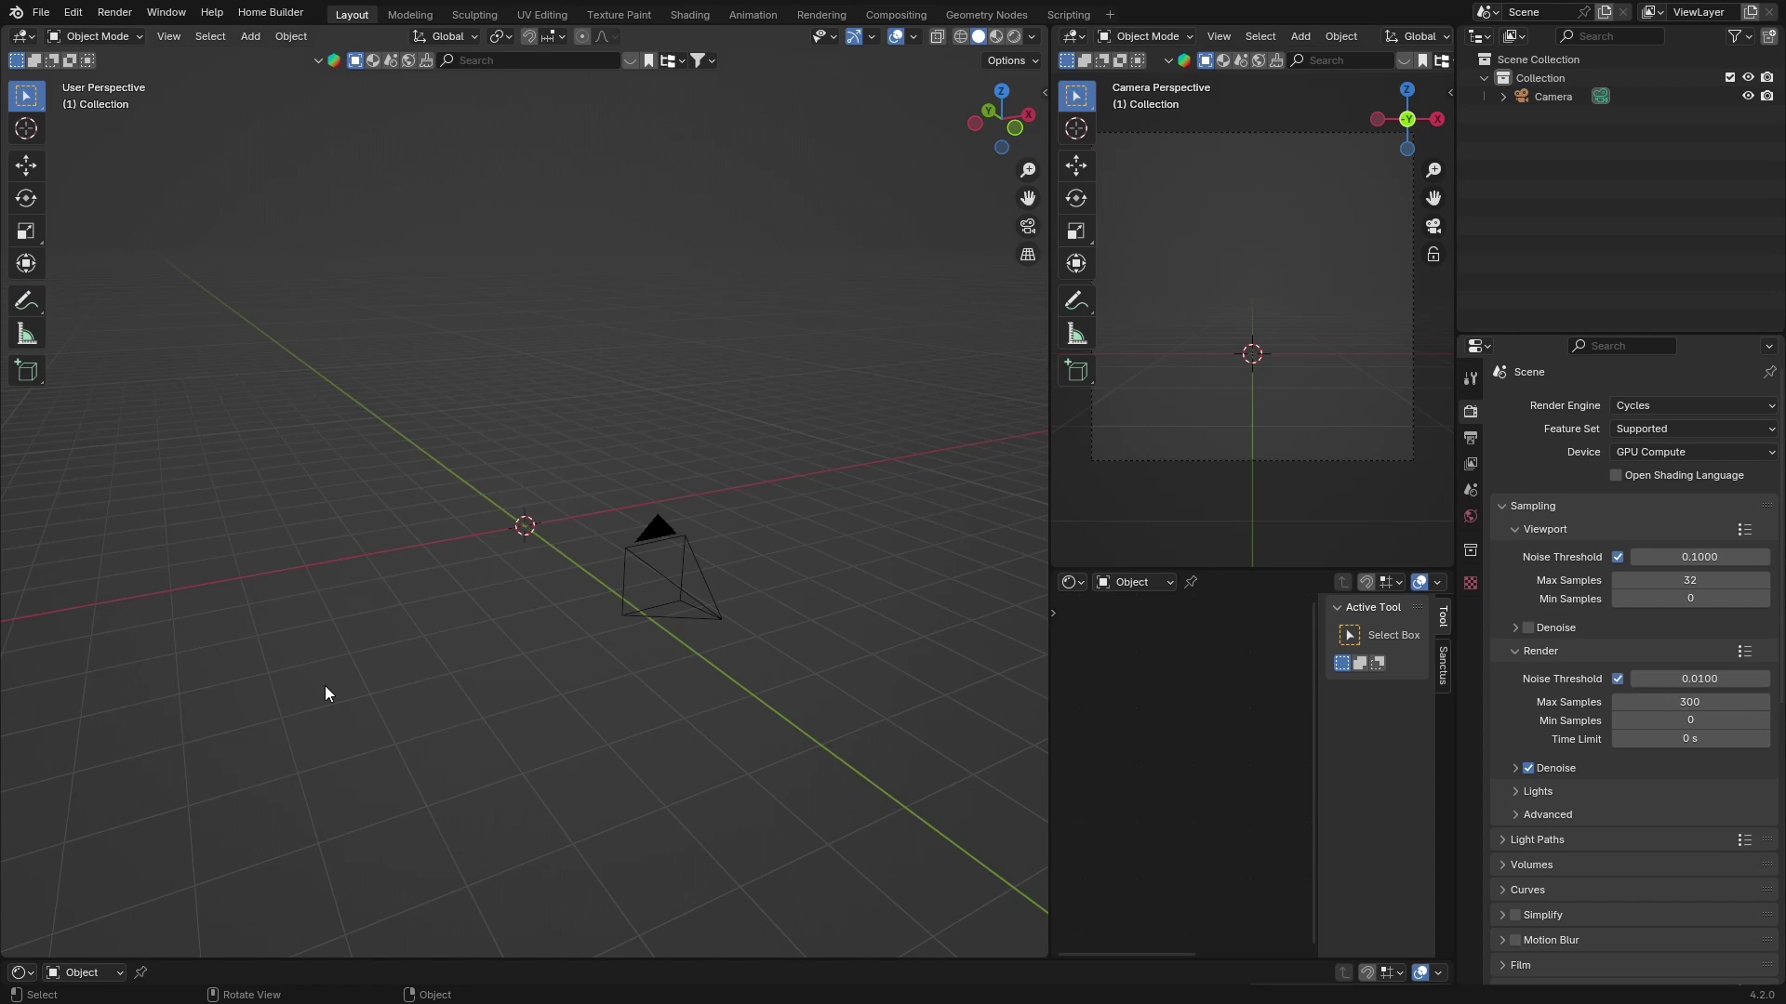
- Replace the camera with a plane scaled up about 4.68 times and give it a new material
click(646, 577)
key(Delete)
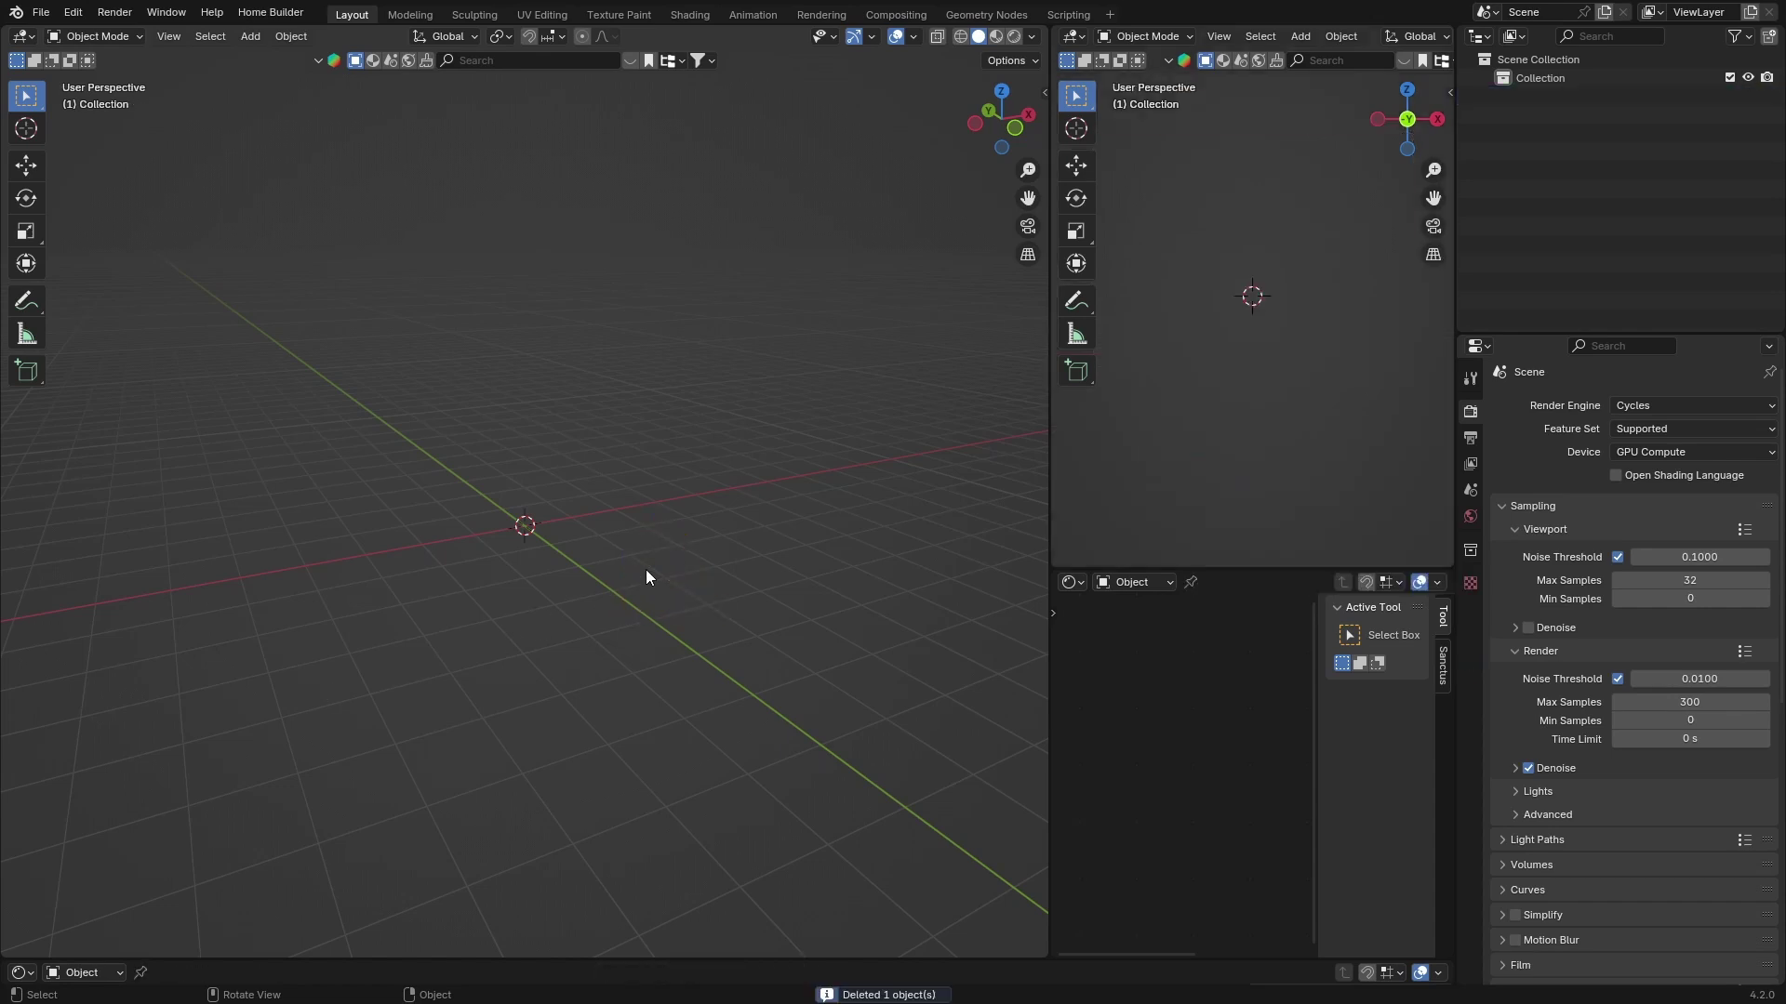
key(shift+a)
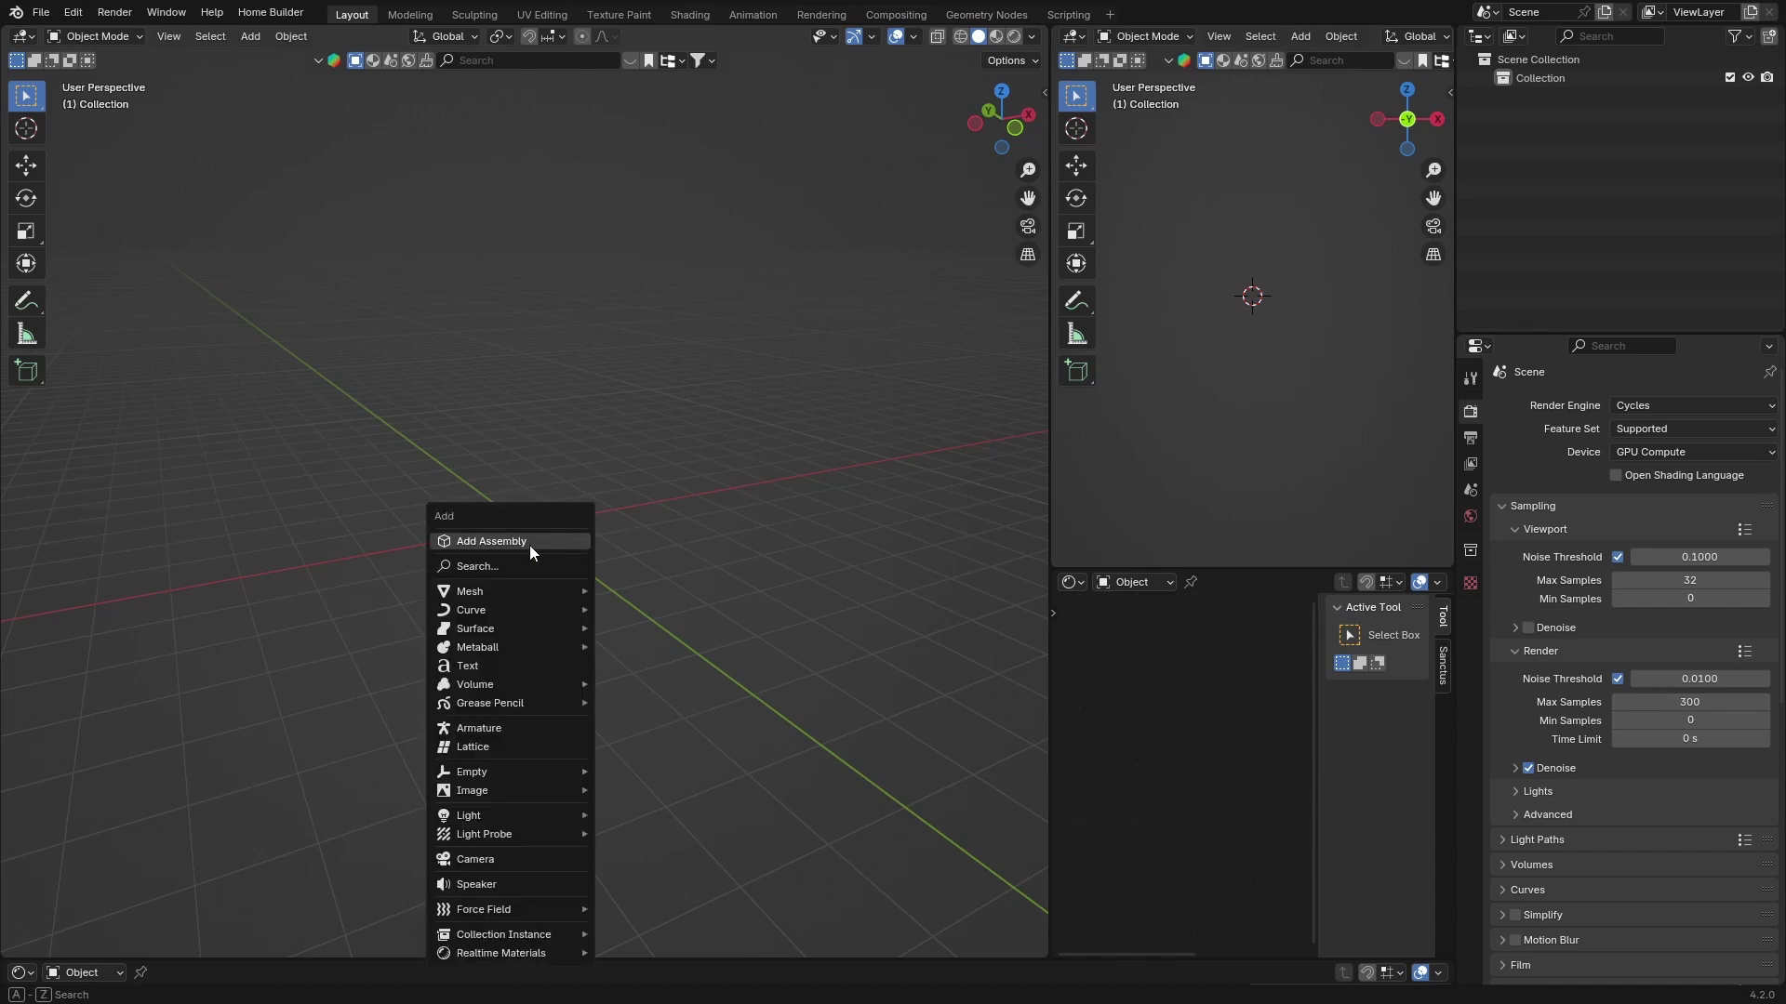
mouse_move(490, 595)
click(651, 179)
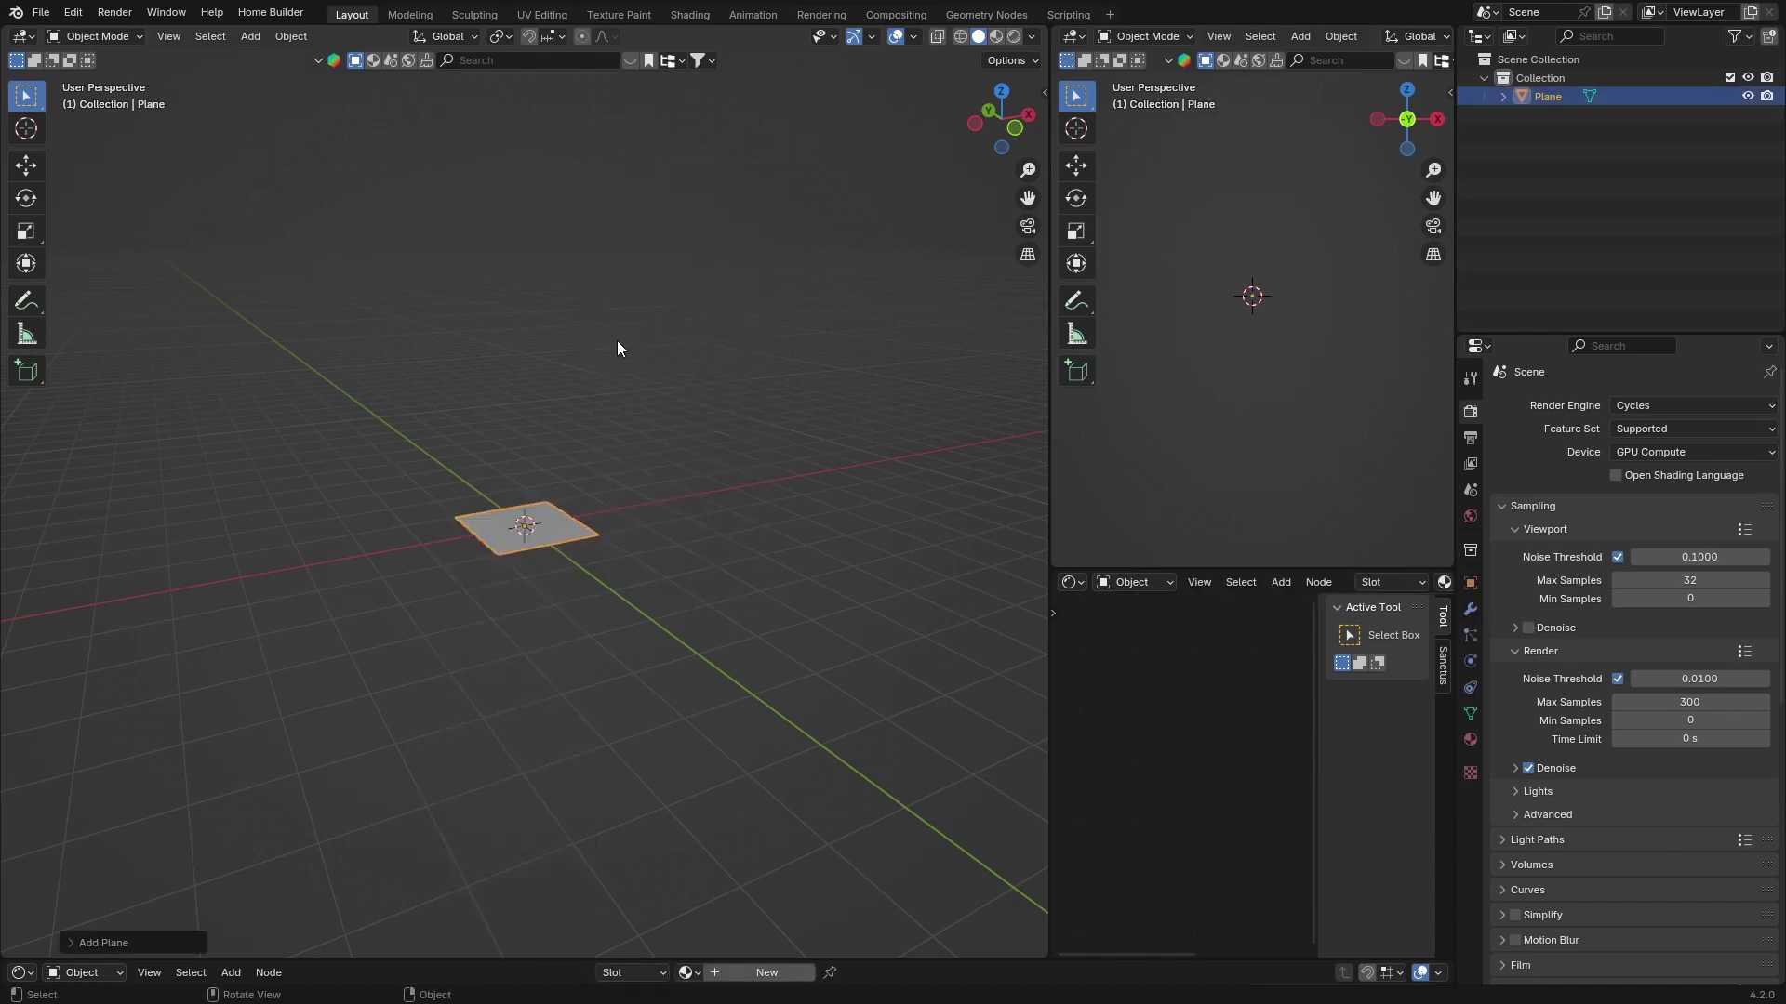
key(s)
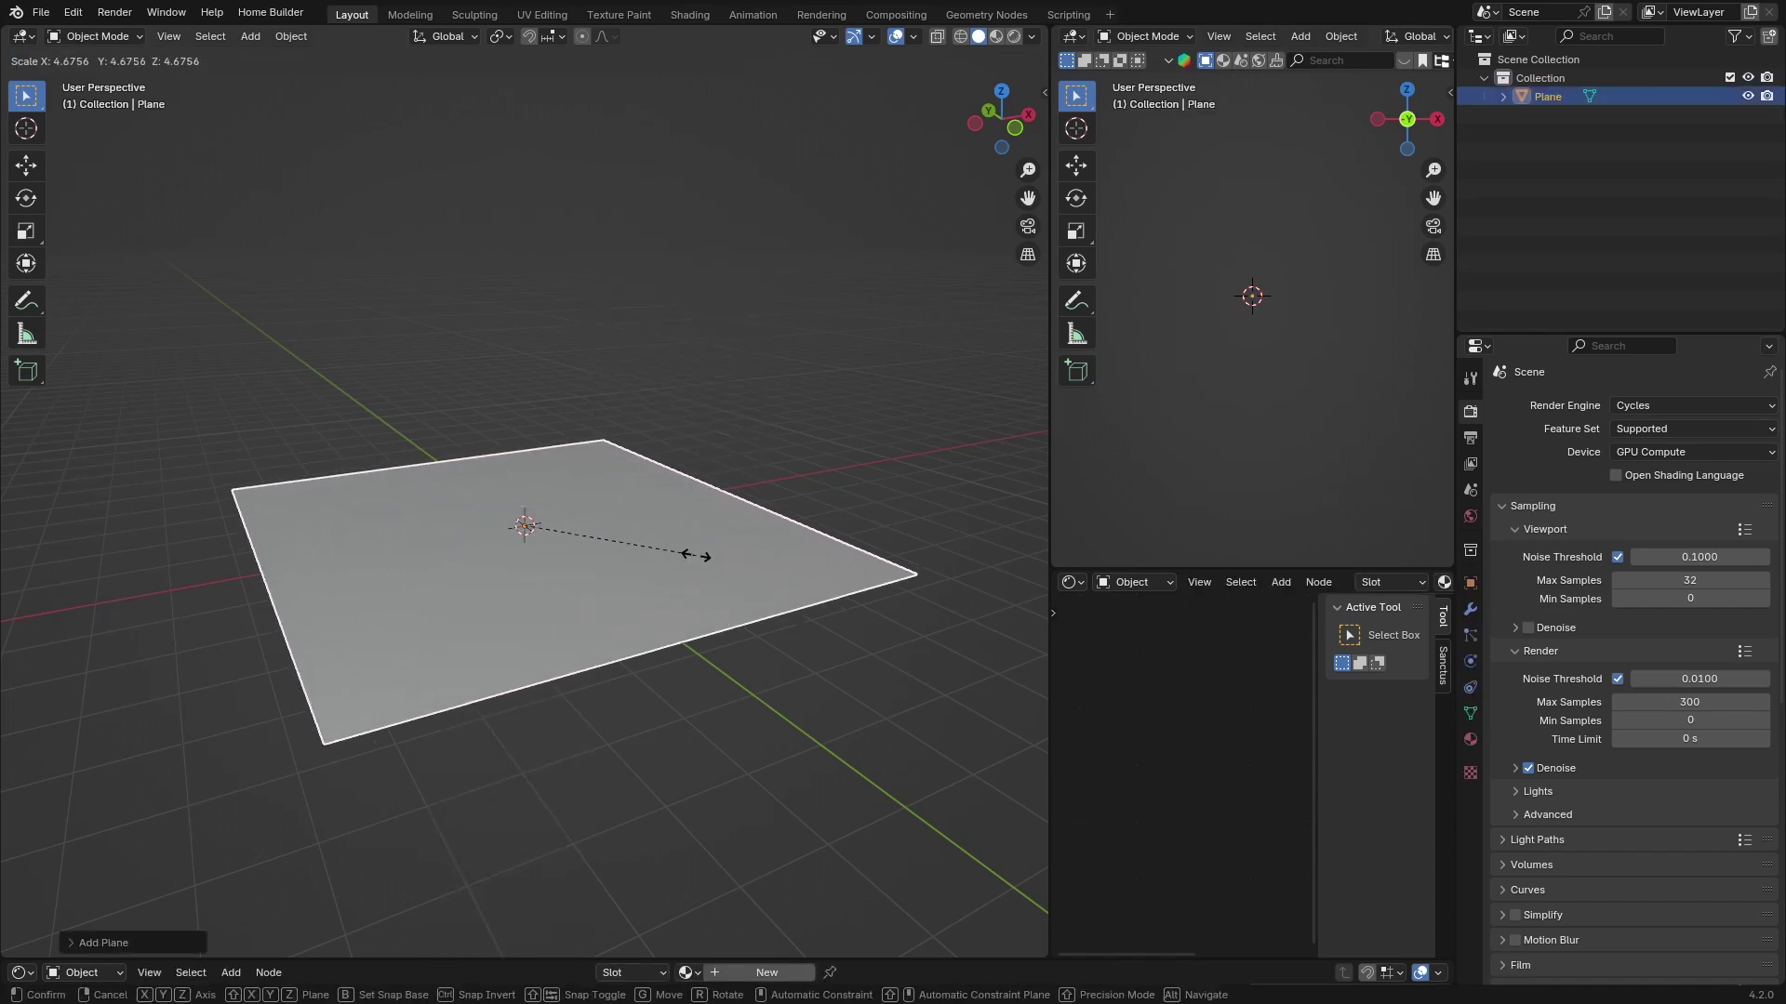
click(705, 559)
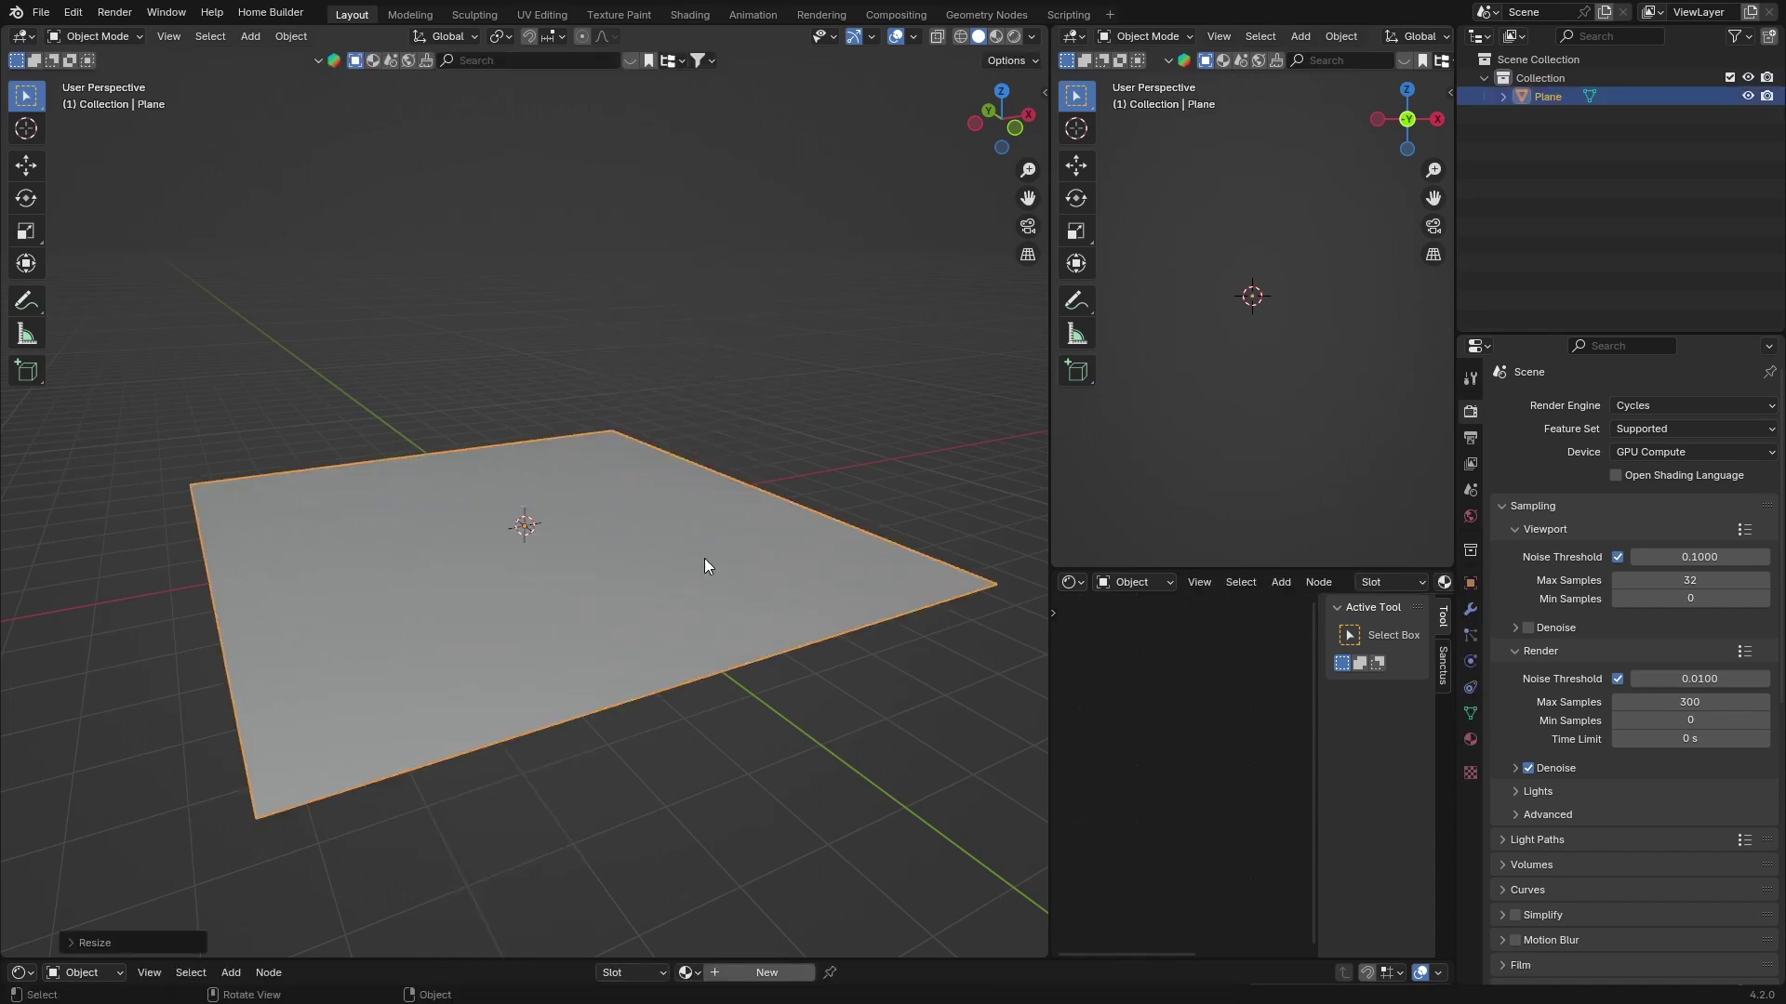
click(689, 14)
click(901, 583)
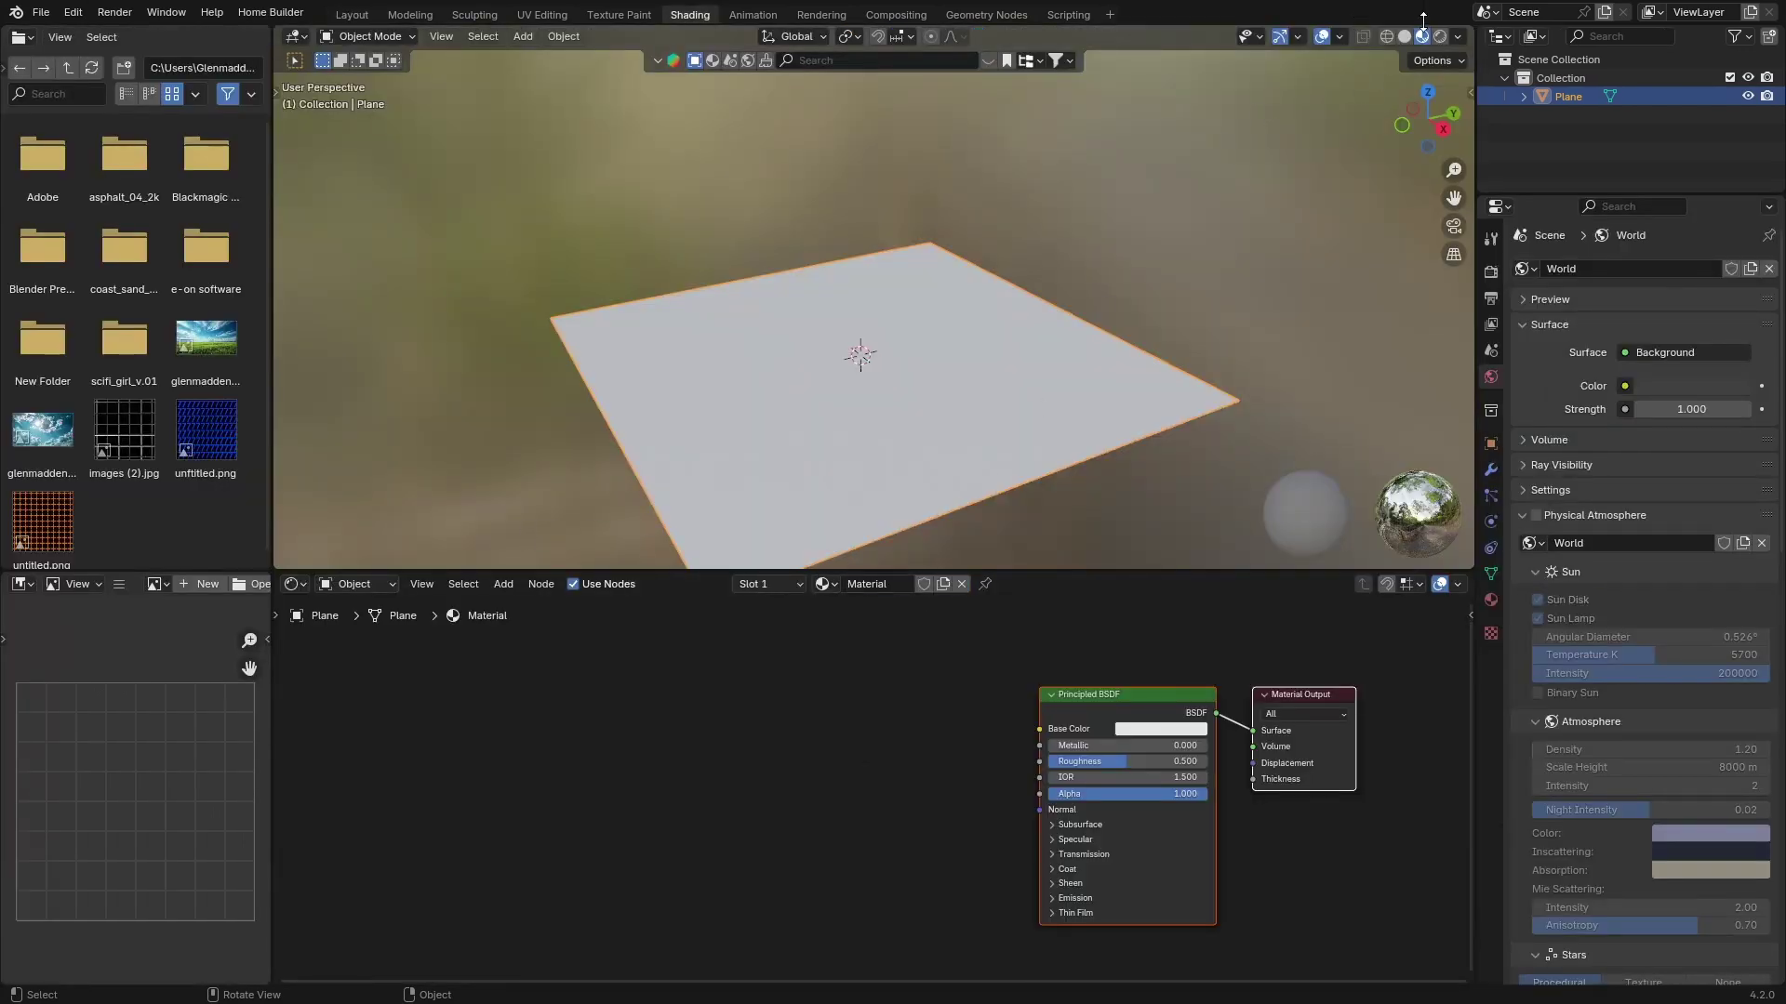
- Switch the viewport to Rendered shading lit by the HDRI environment instead of the Scene World
click(1449, 36)
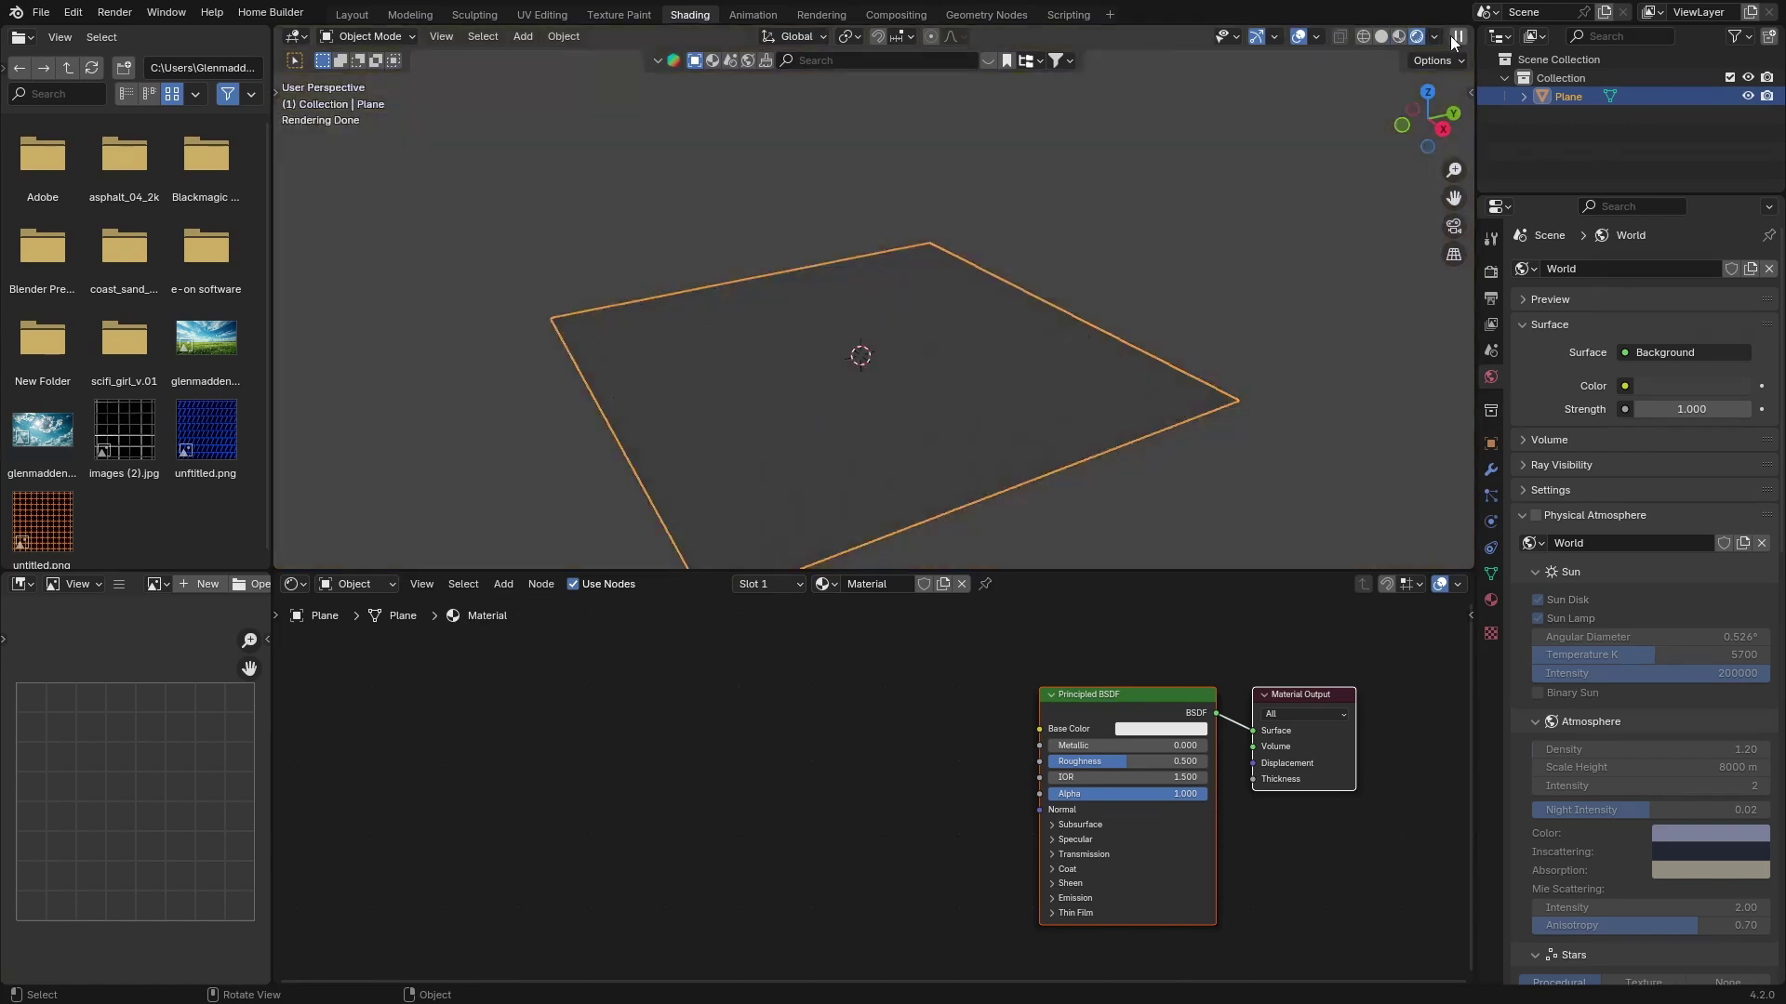
click(1433, 38)
click(1330, 210)
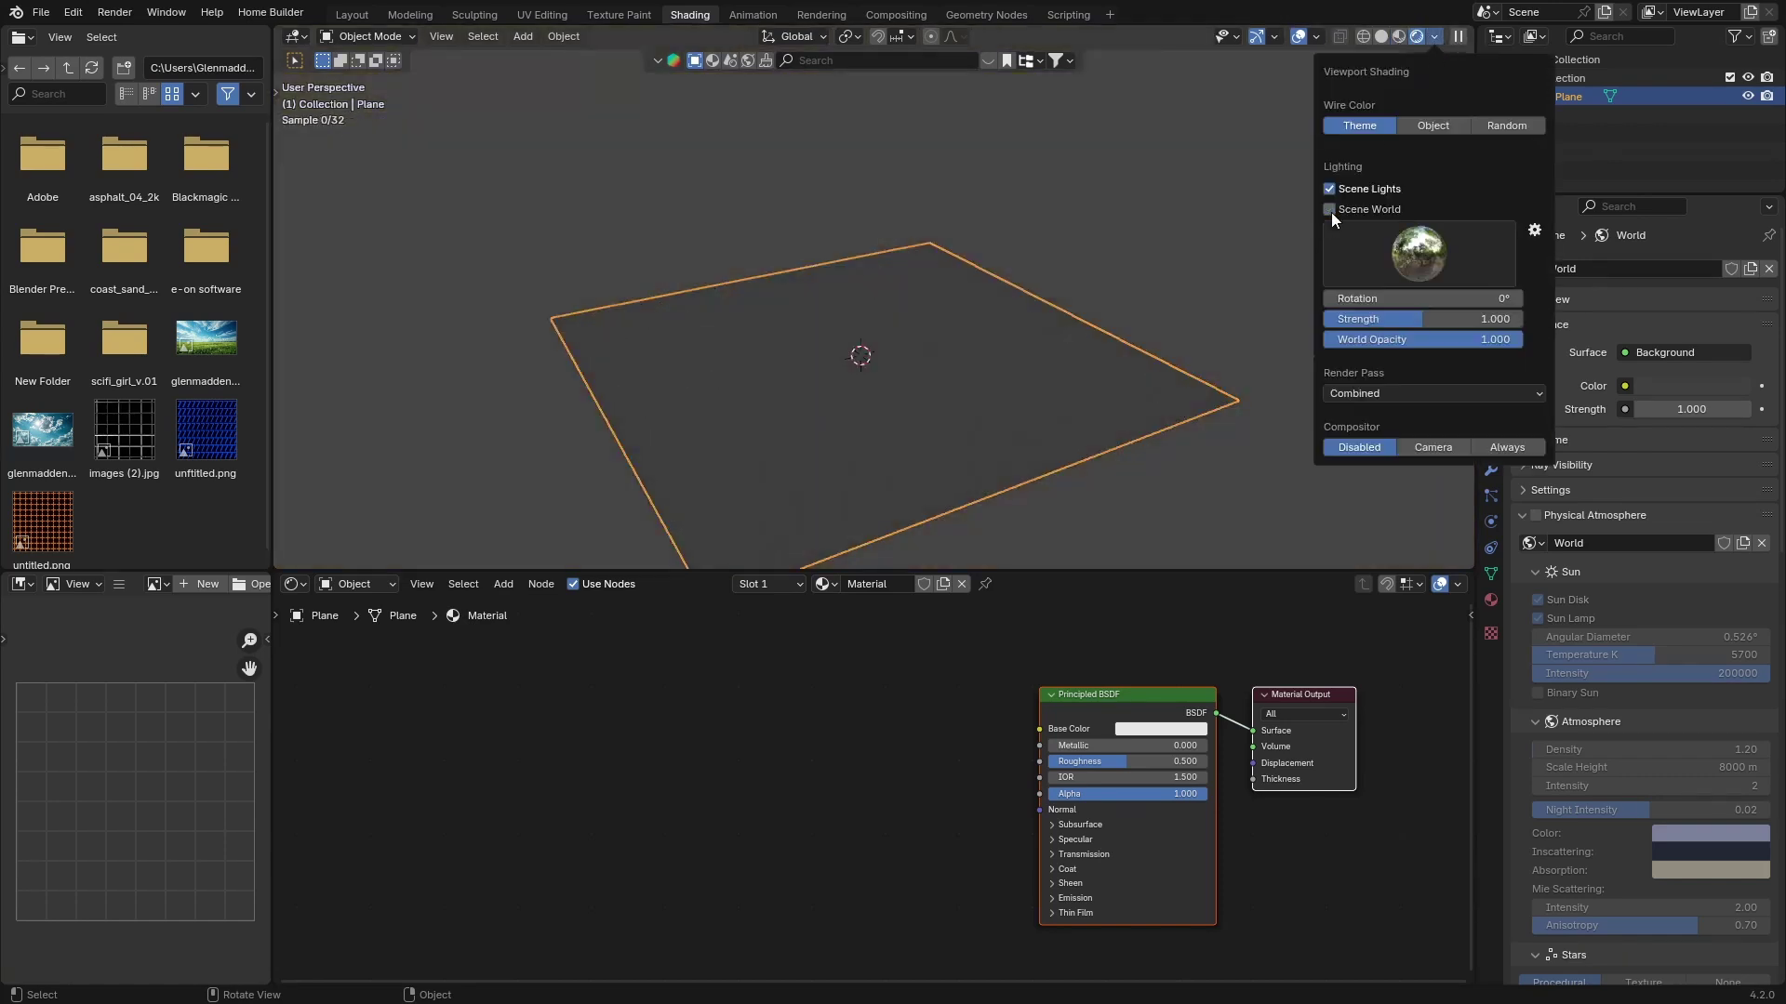
key(shift+a)
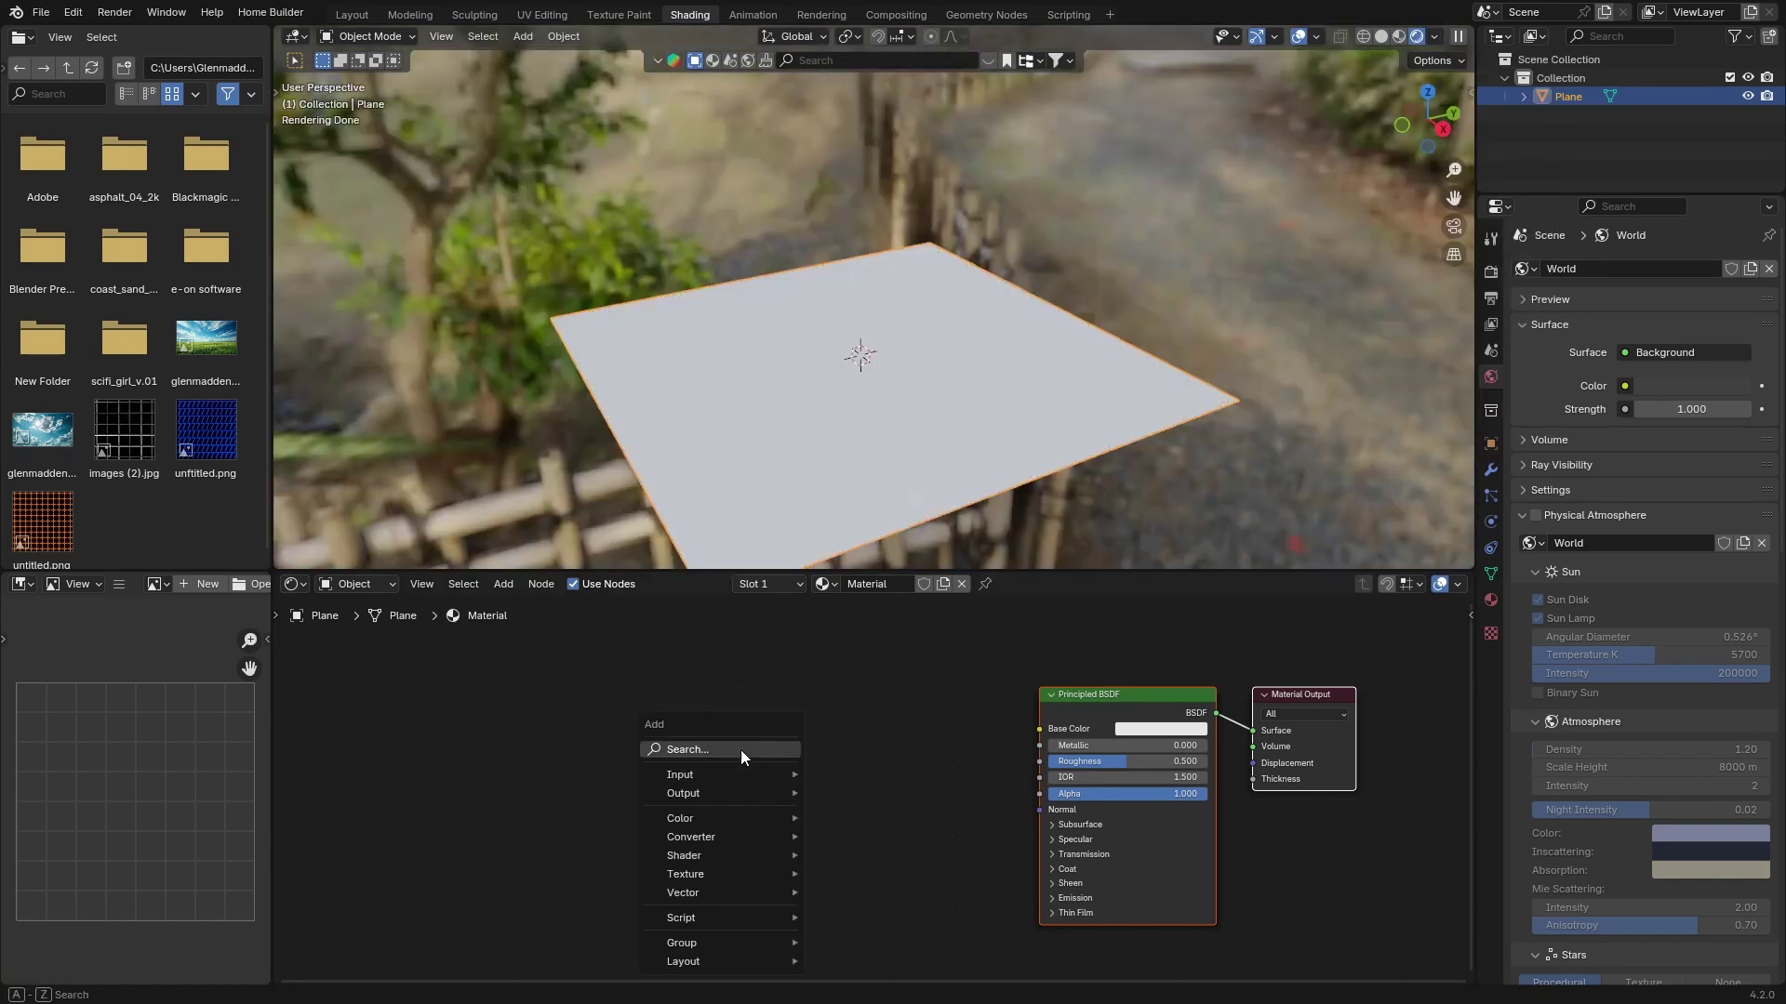
- Add a Brick Texture node and connect its Color to the Principled BSDF Base Color
click(741, 750)
text(br)
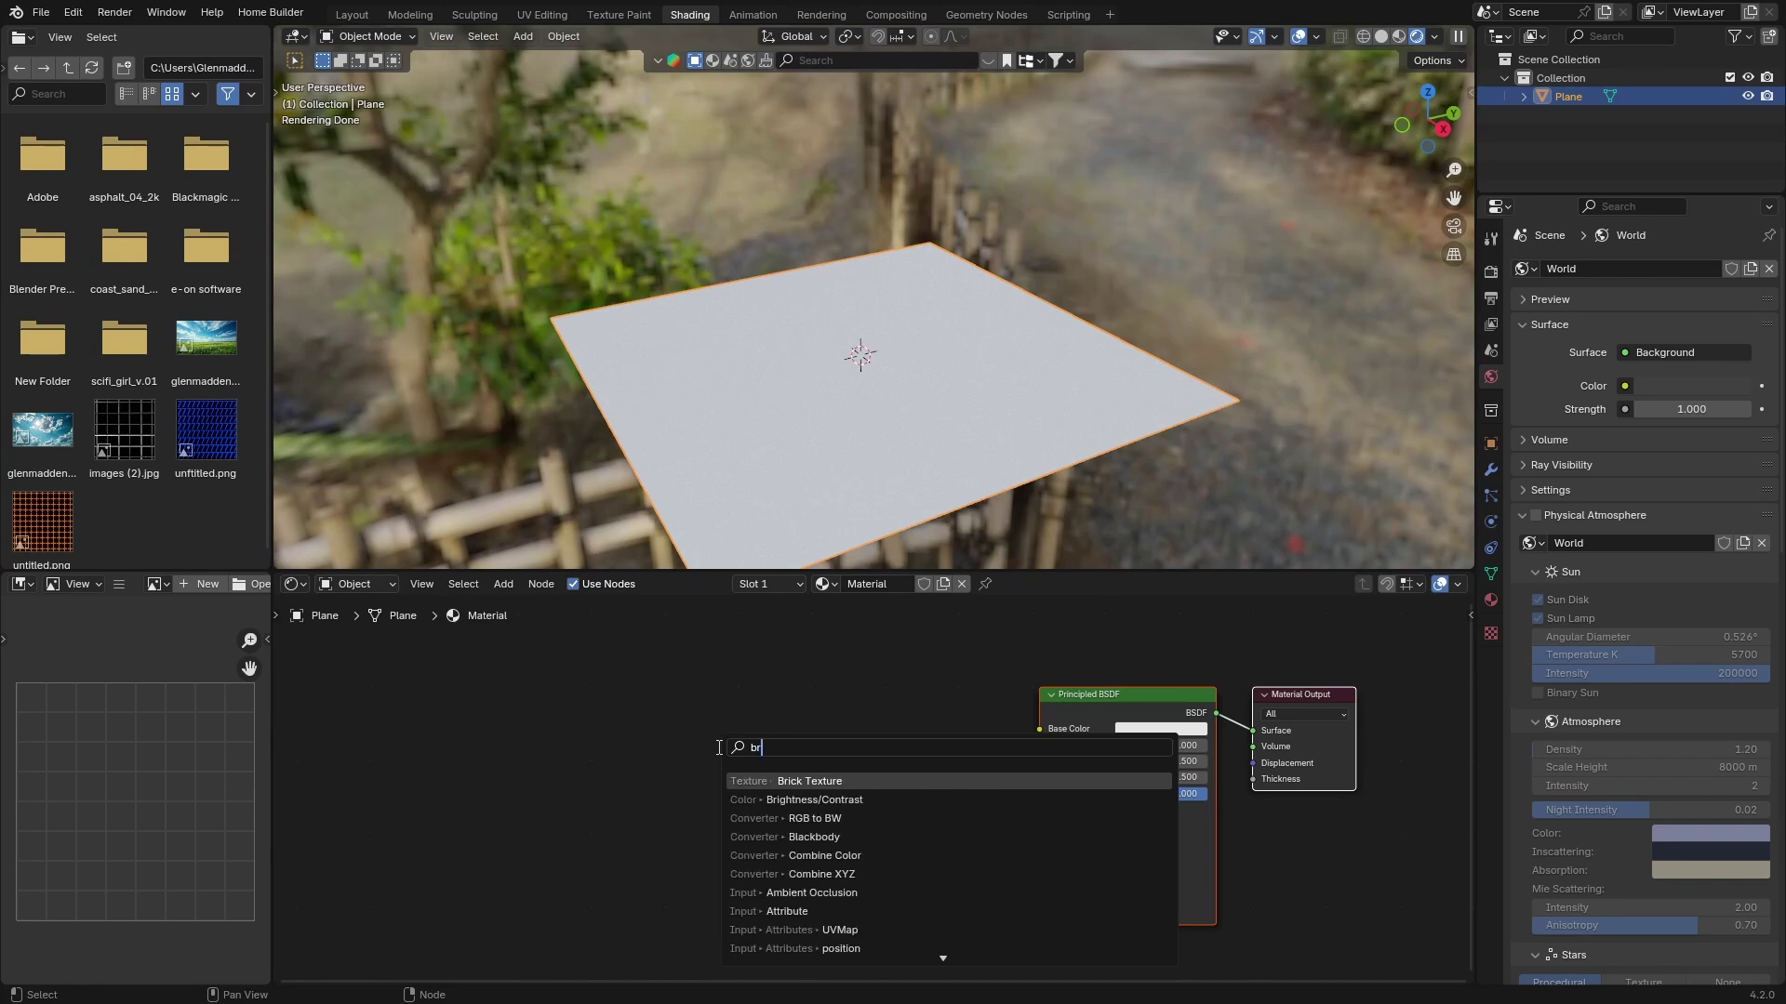
key(Return)
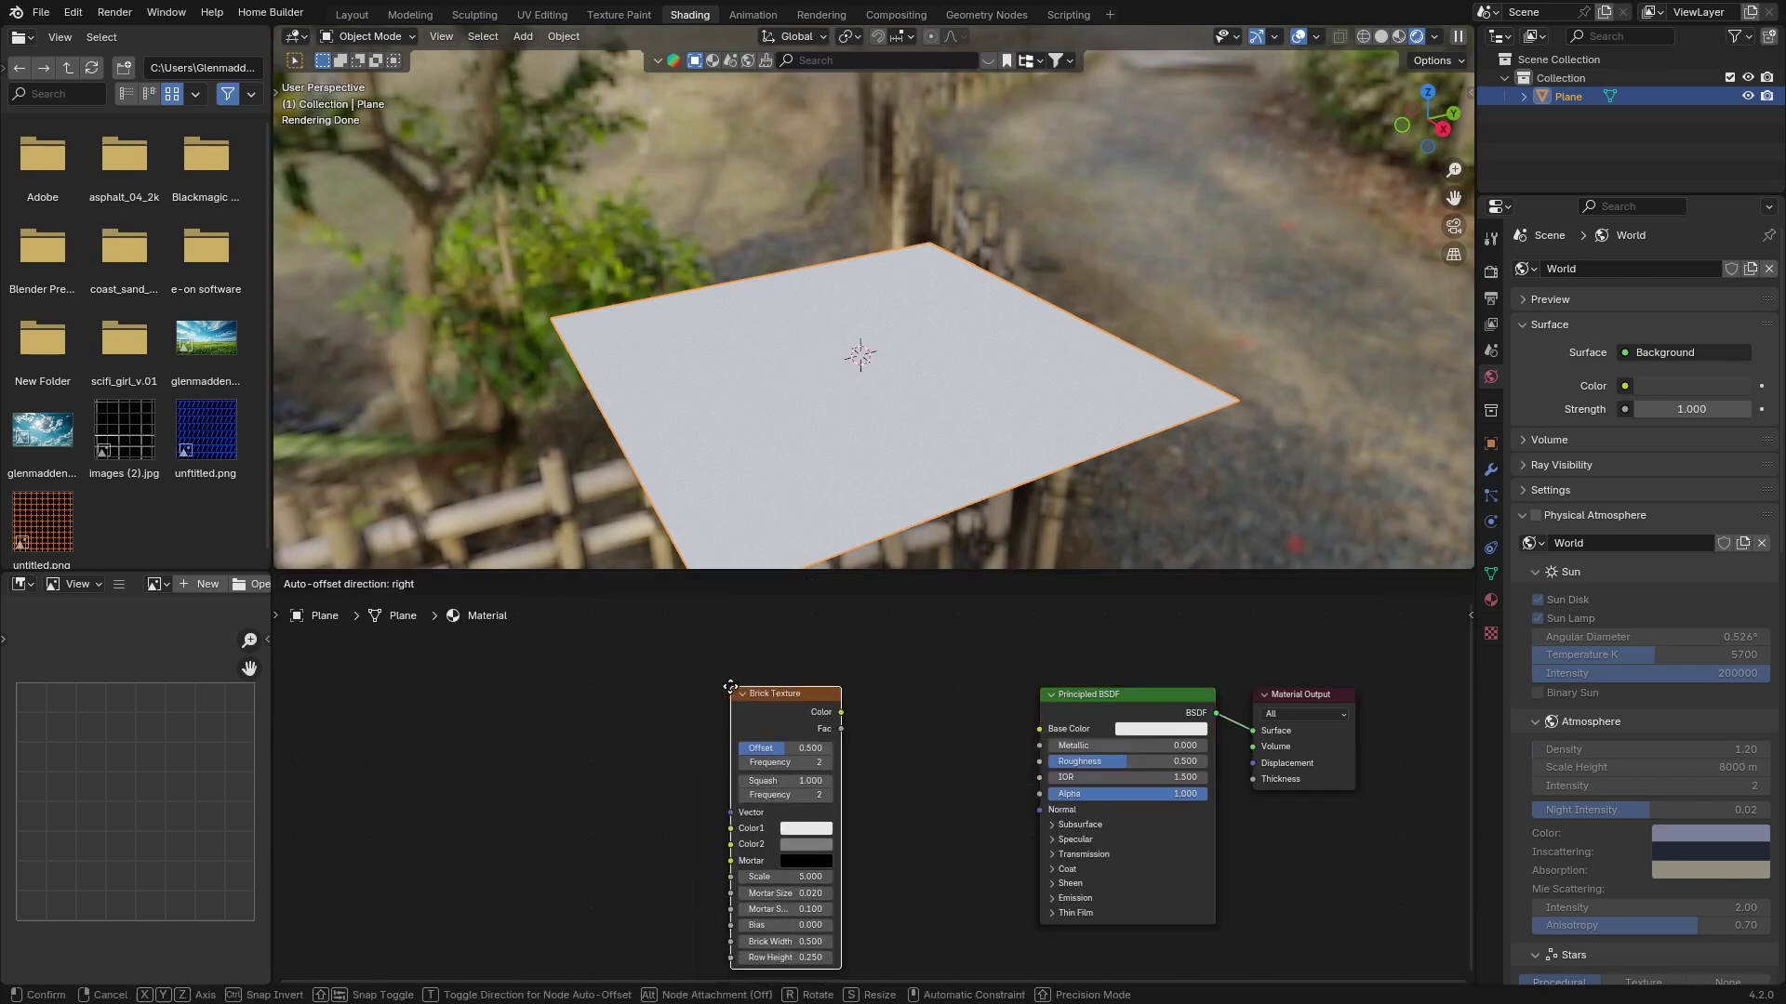
click(733, 692)
drag(841, 712, 1030, 733)
drag(772, 728, 856, 717)
- Set the Brick Texture Offset to 0 so the bricks form a straight grid
middle_drag(840, 482, 792, 469)
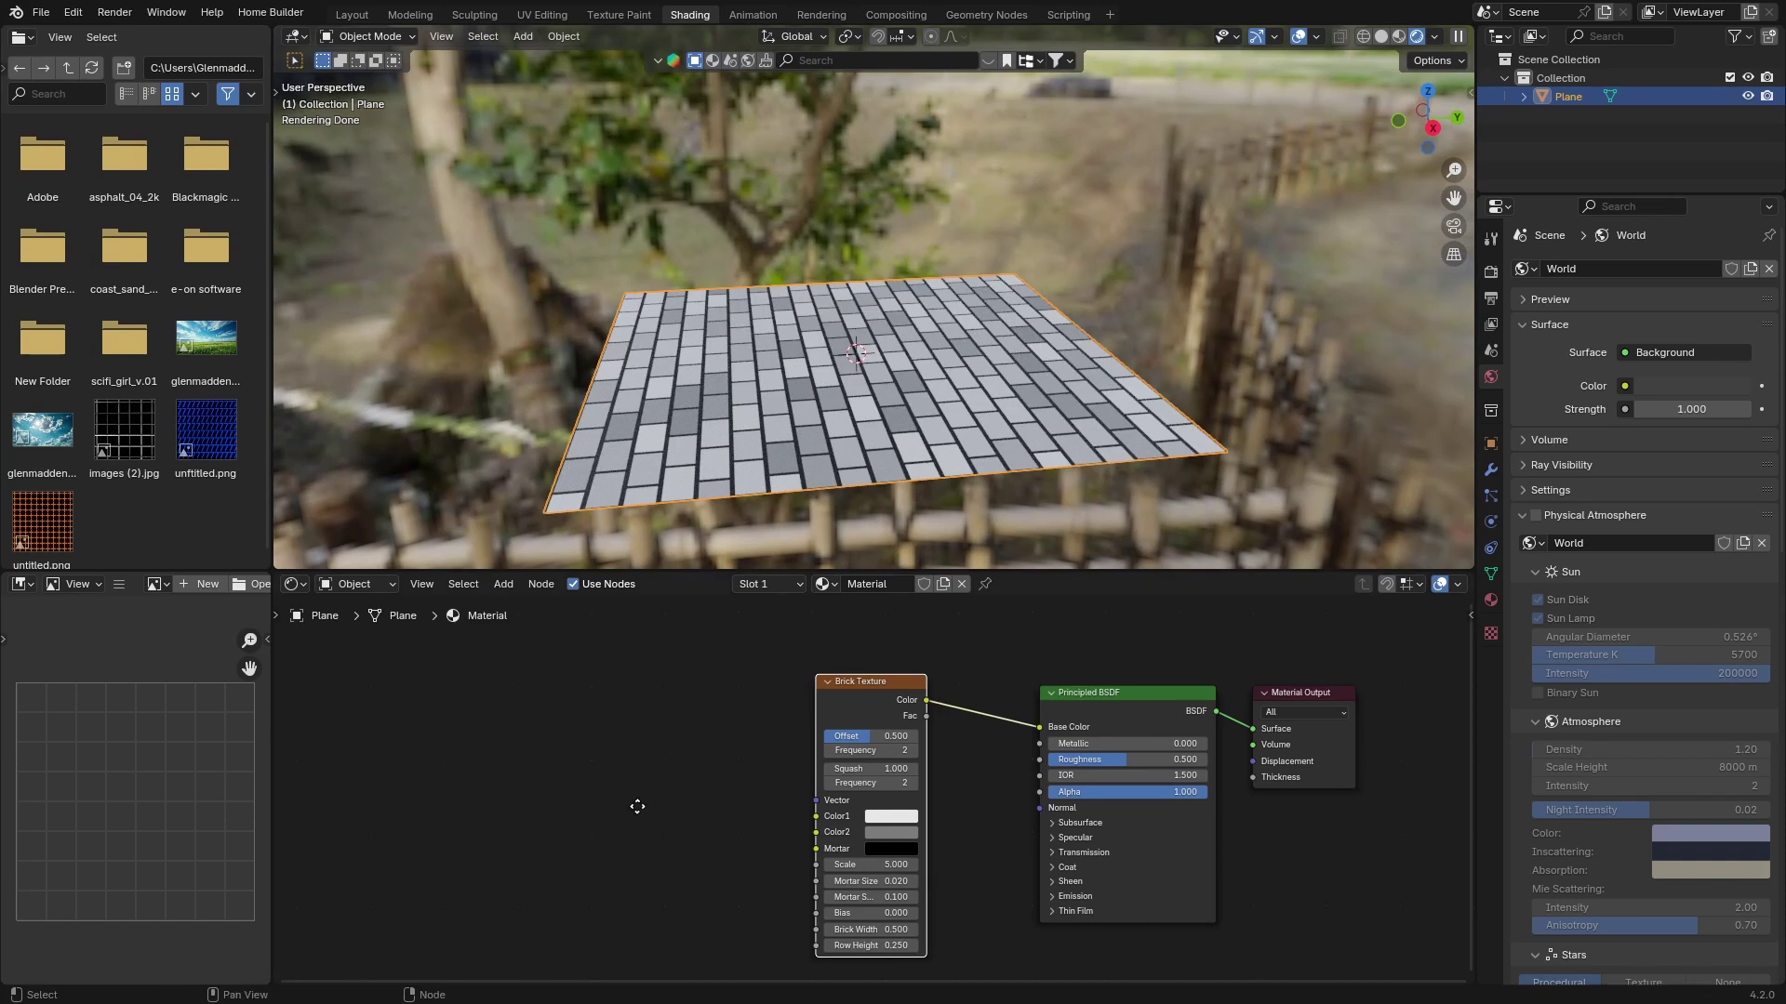
middle_drag(636, 809, 673, 793)
drag(655, 571, 654, 472)
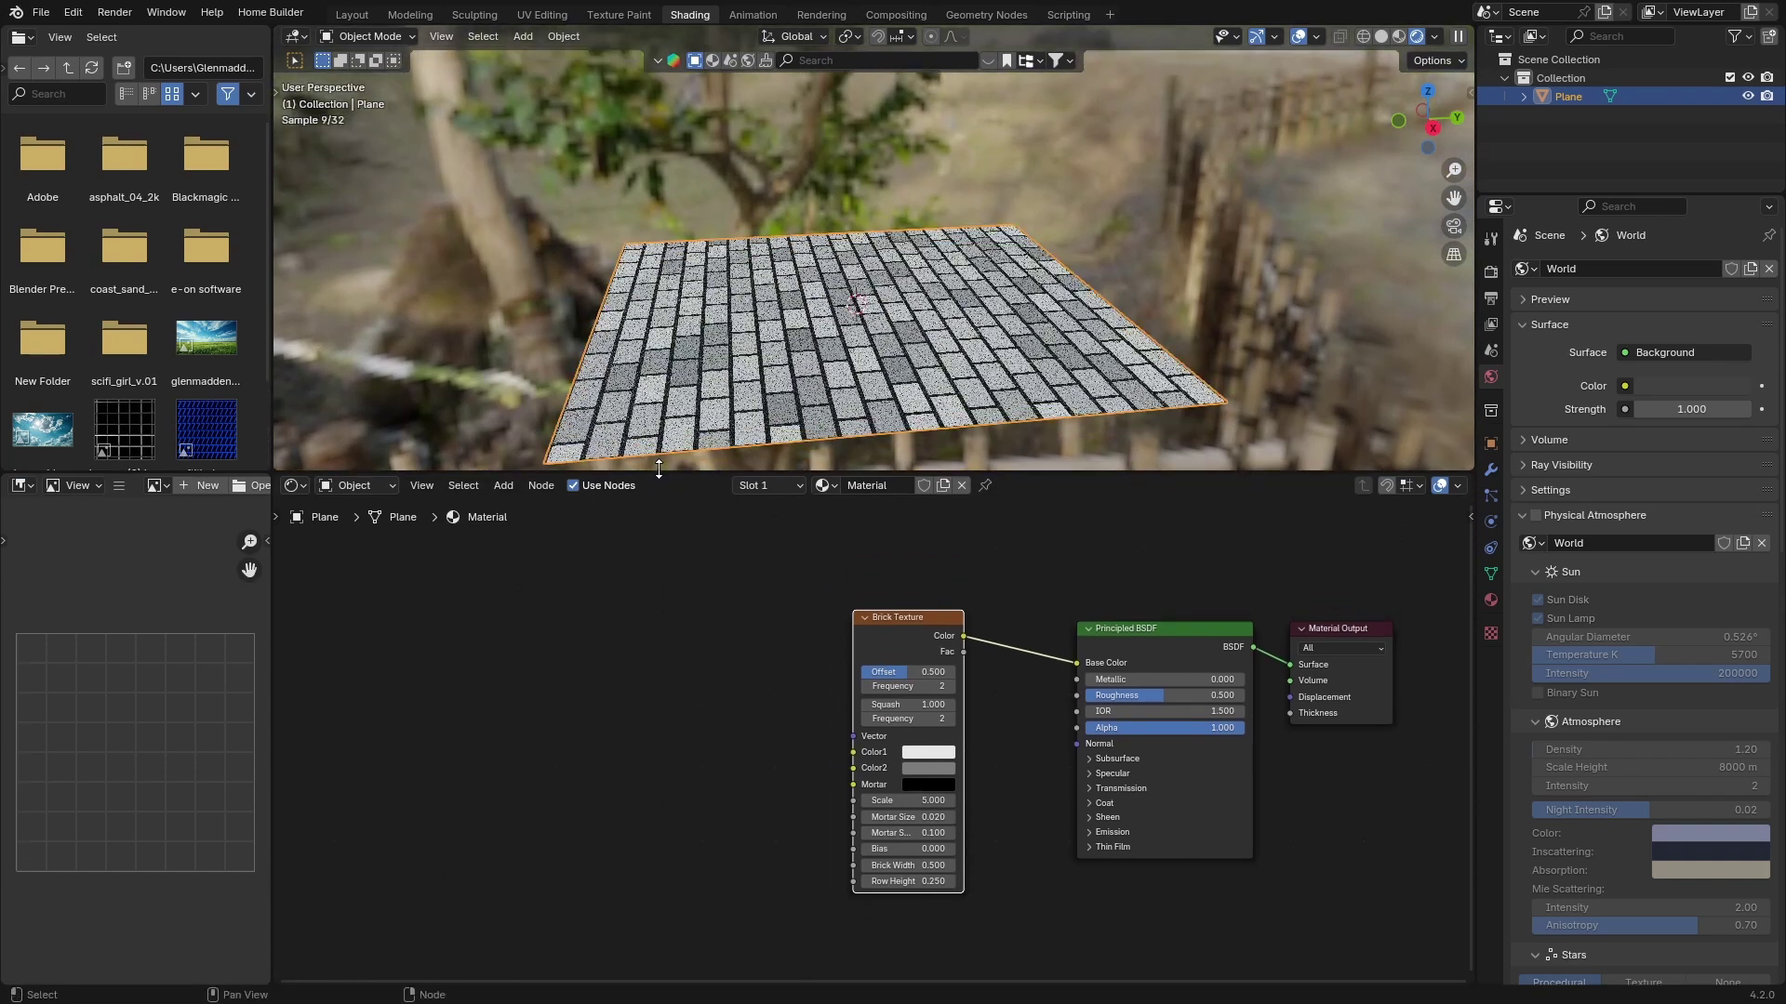
middle_drag(716, 387, 733, 331)
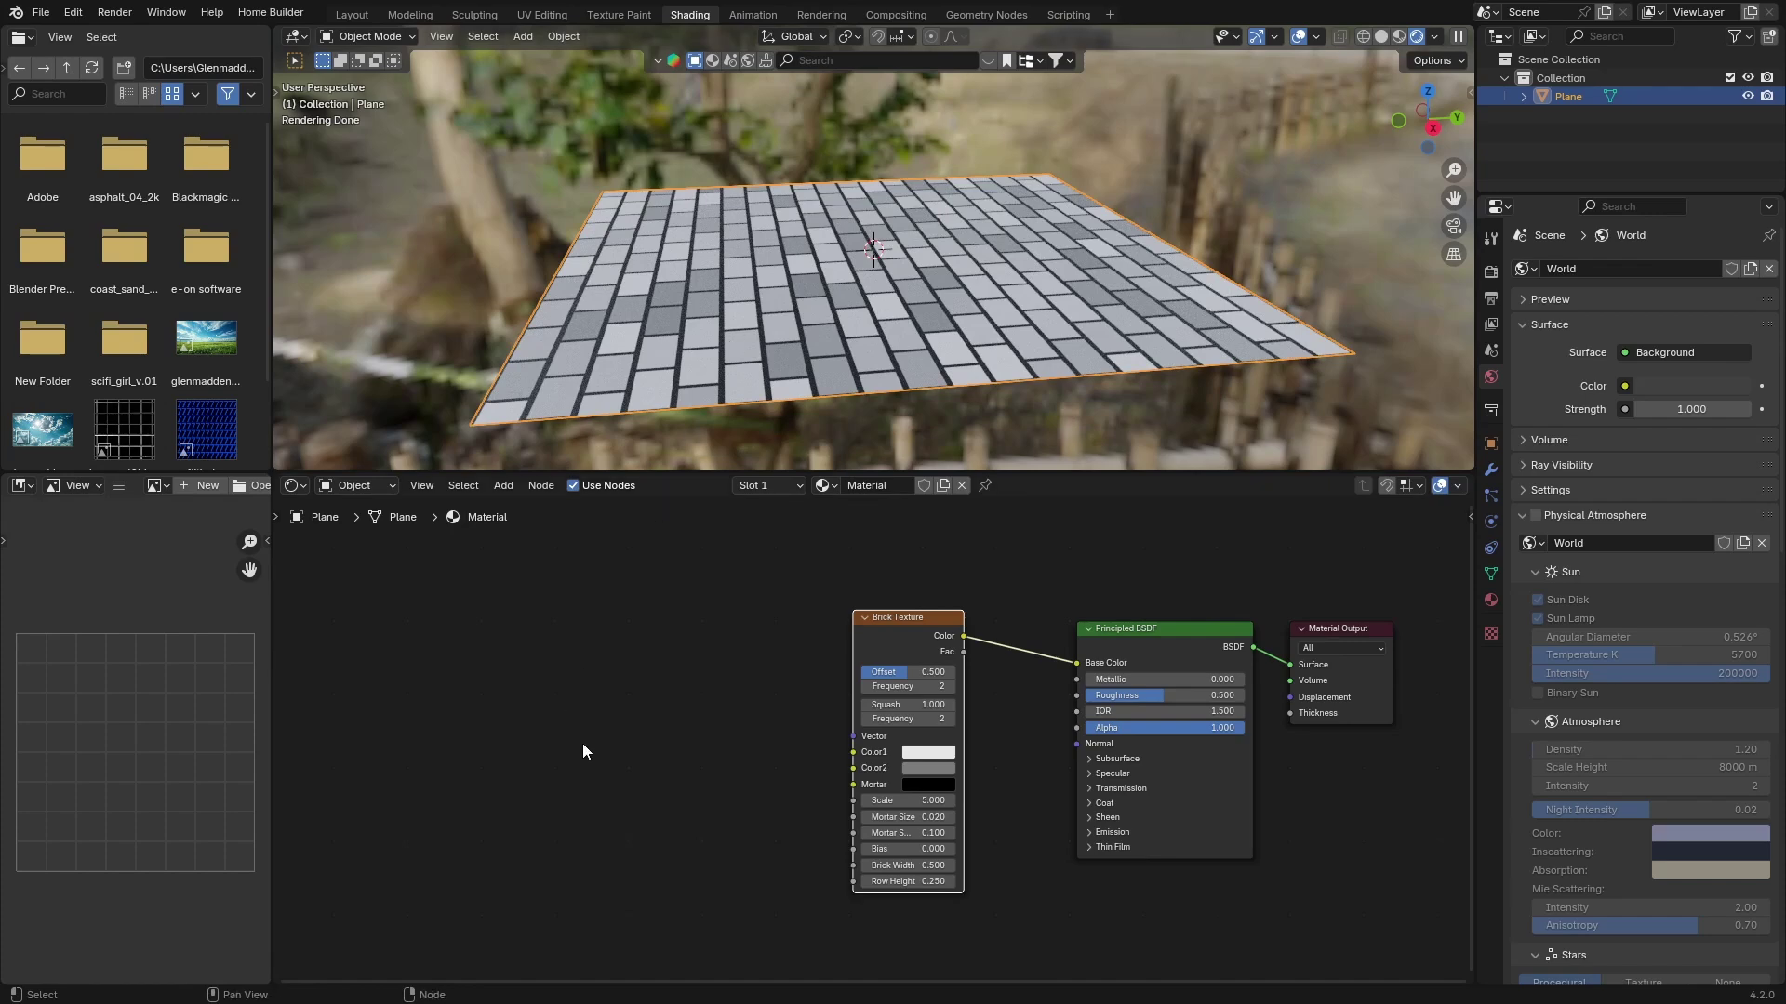
drag(904, 671, 861, 671)
mouse_move(896, 322)
middle_down()
mouse_move(628, 322)
mouse_move(872, 316)
middle_up()
scroll(727, 865, up, 2)
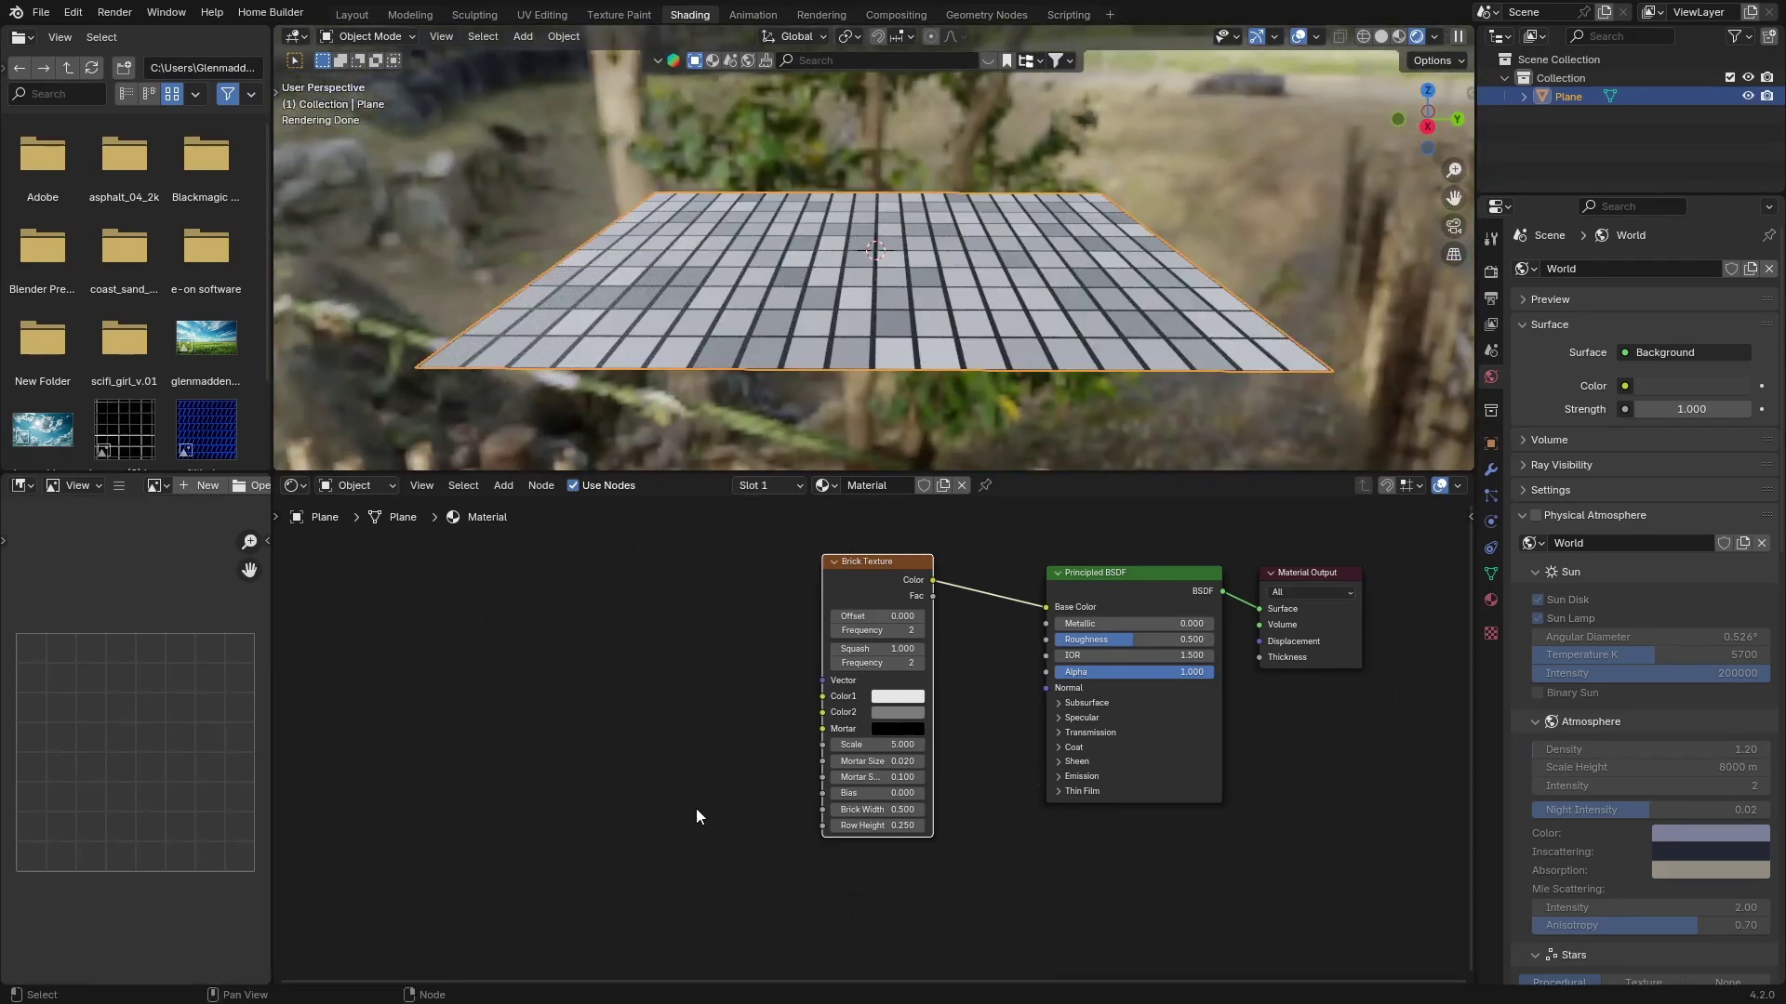
- Set the Brick Texture's Brick Width and Row Height to 1
double_click(873, 821)
key(BackSpace)
text(1)
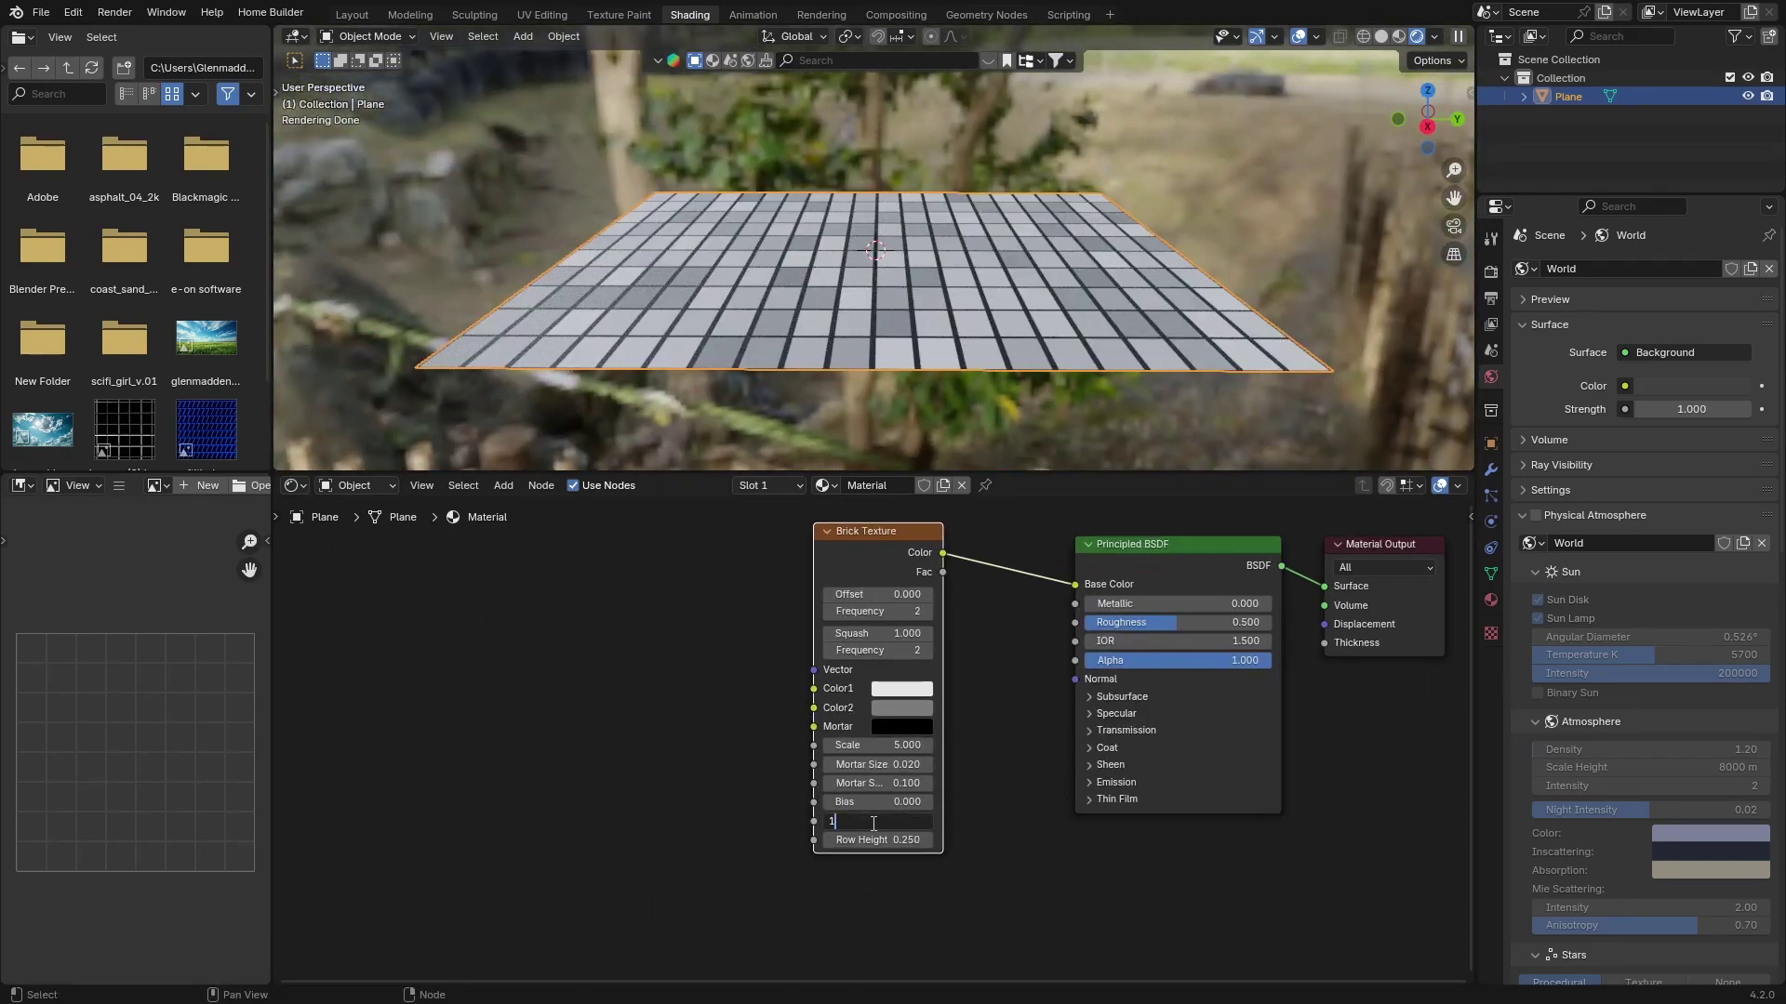
key(Return)
double_click(880, 839)
key(BackSpace)
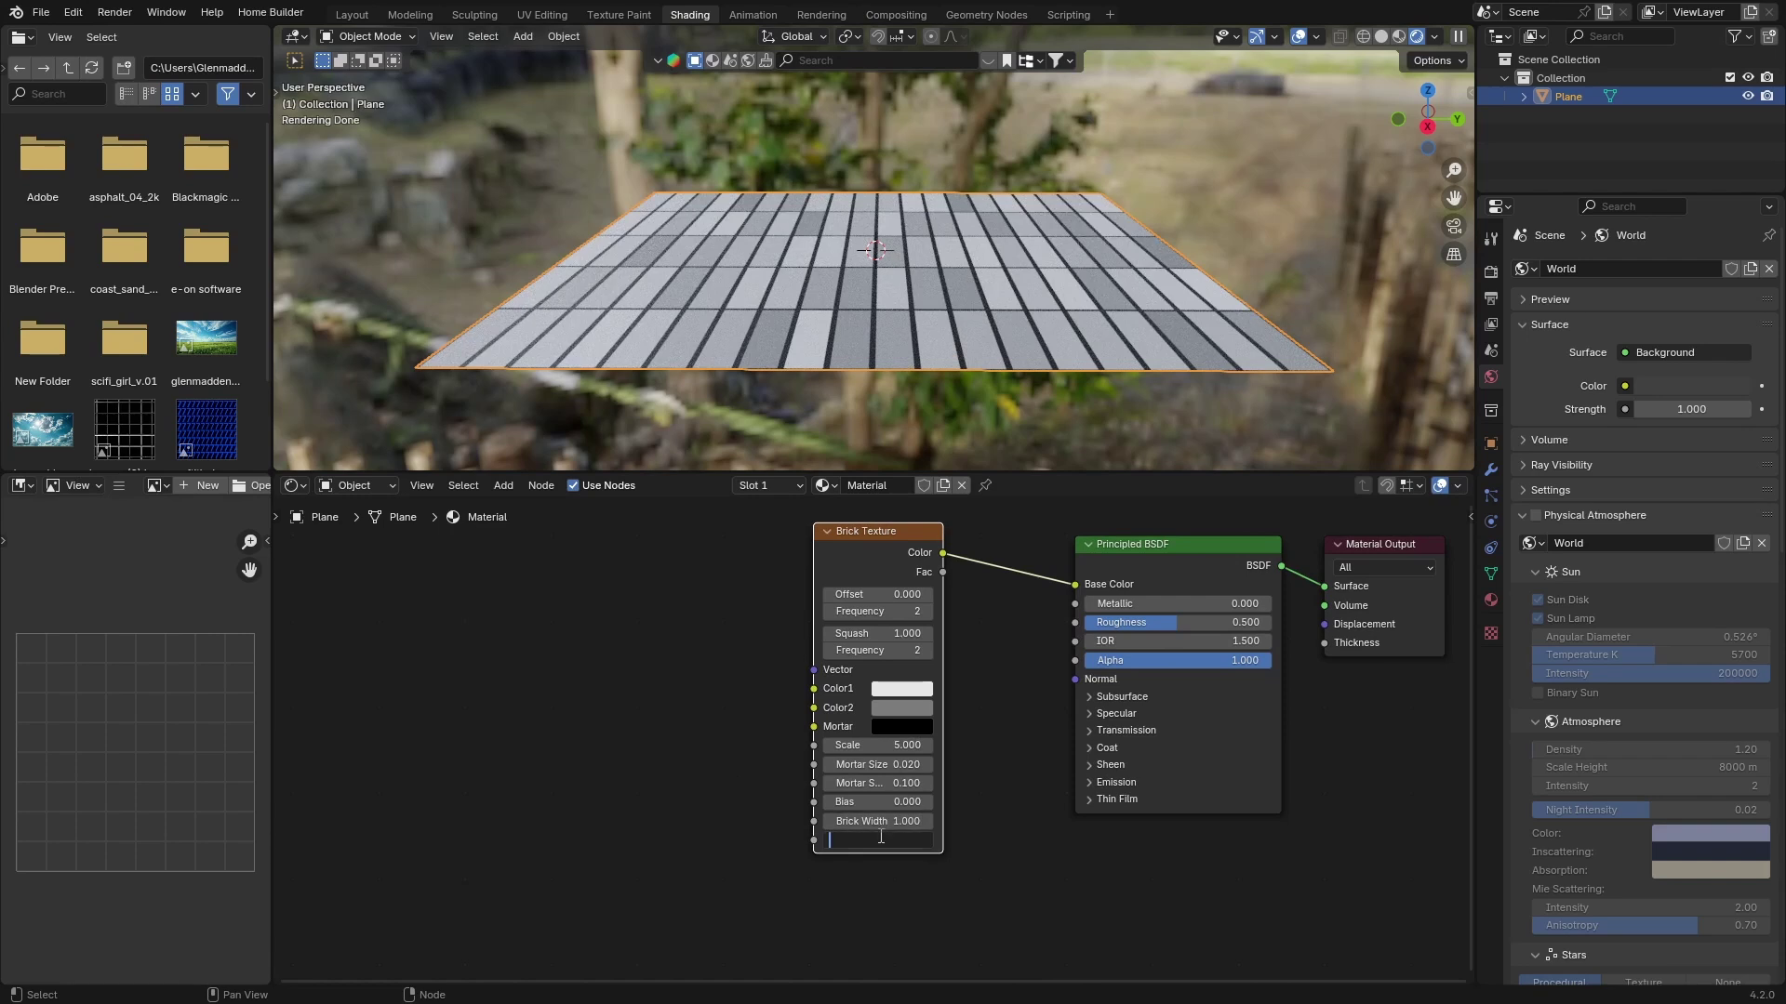
text(1)
key(Return)
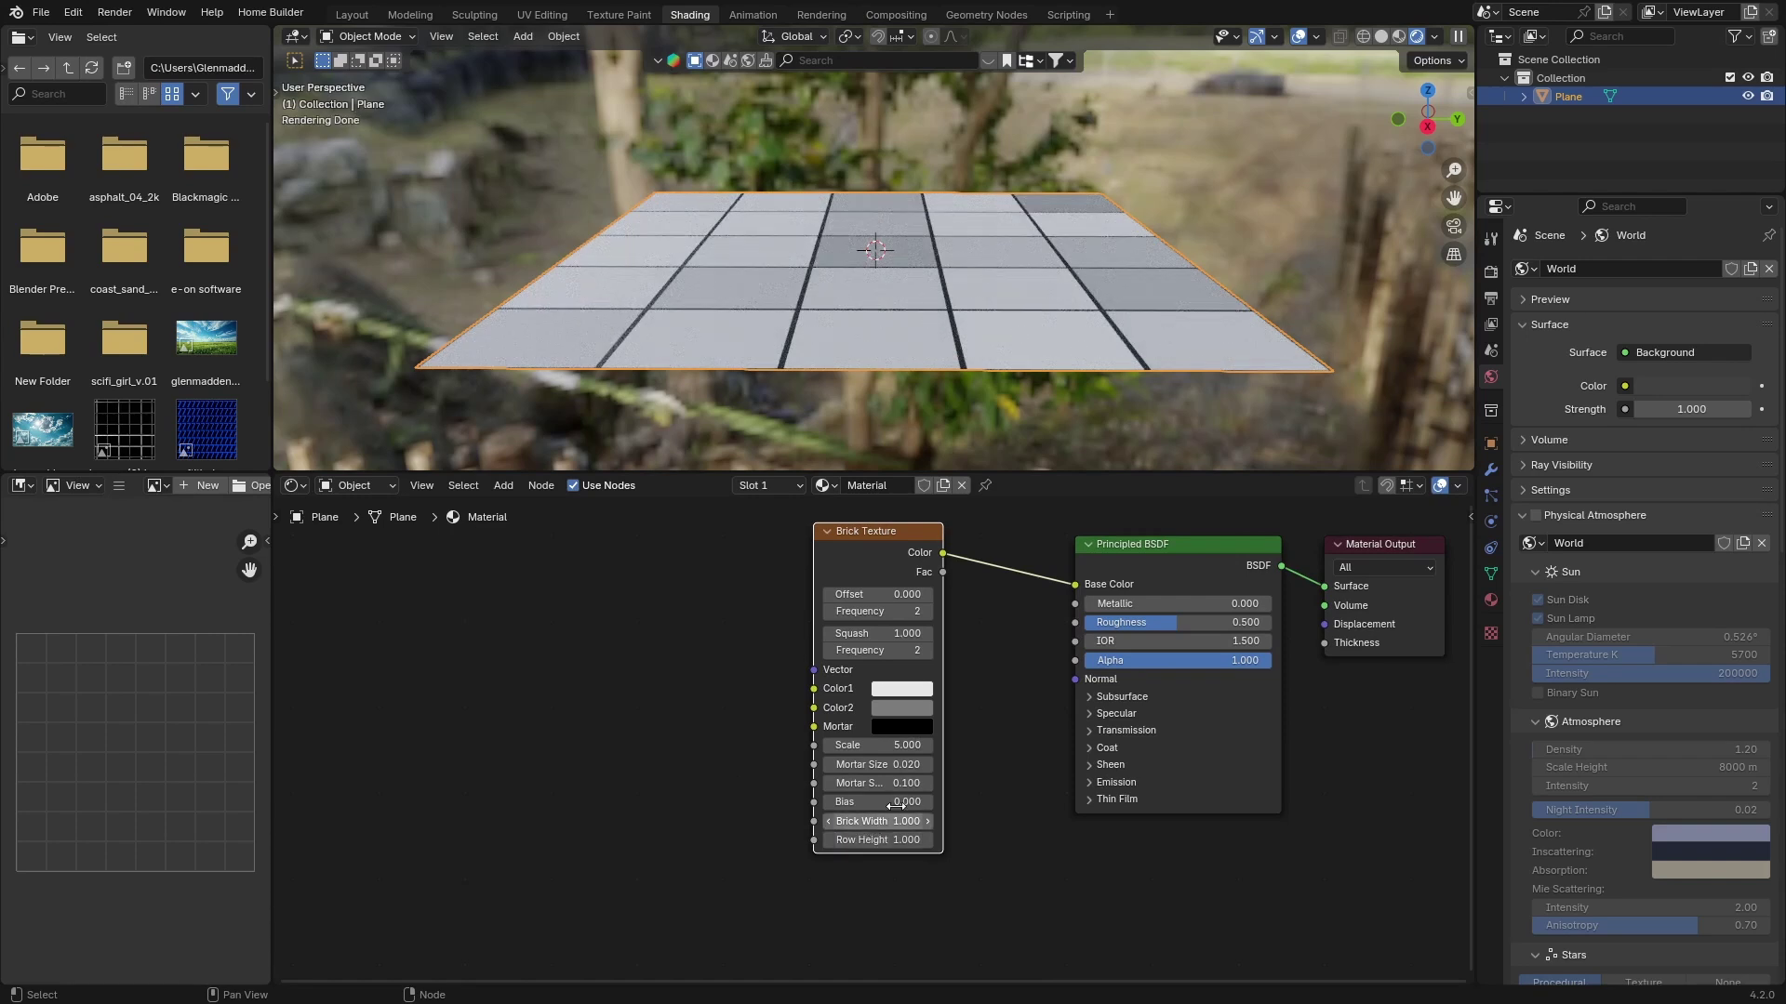
- Lower the brick Scale to 10 to enlarge the tiles
drag(878, 744, 1014, 745)
click(870, 745)
text(10)
key(Return)
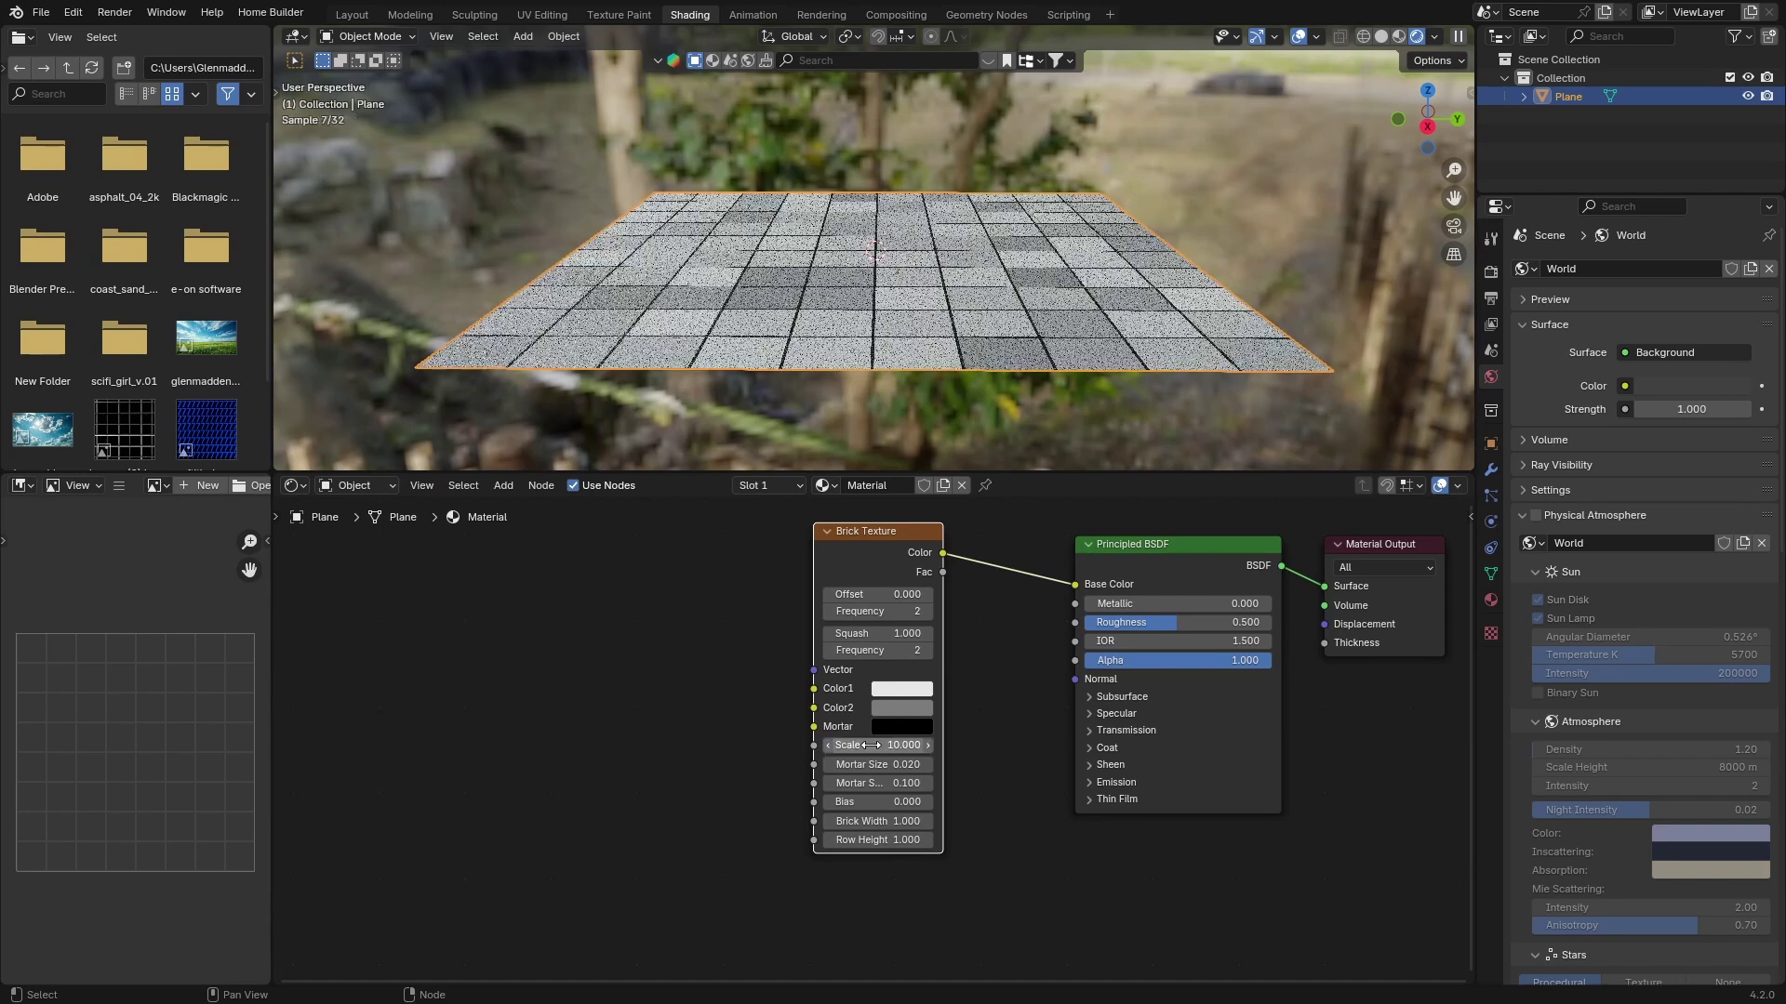
mouse_move(890, 370)
middle_down()
mouse_move(746, 381)
mouse_move(891, 380)
middle_up()
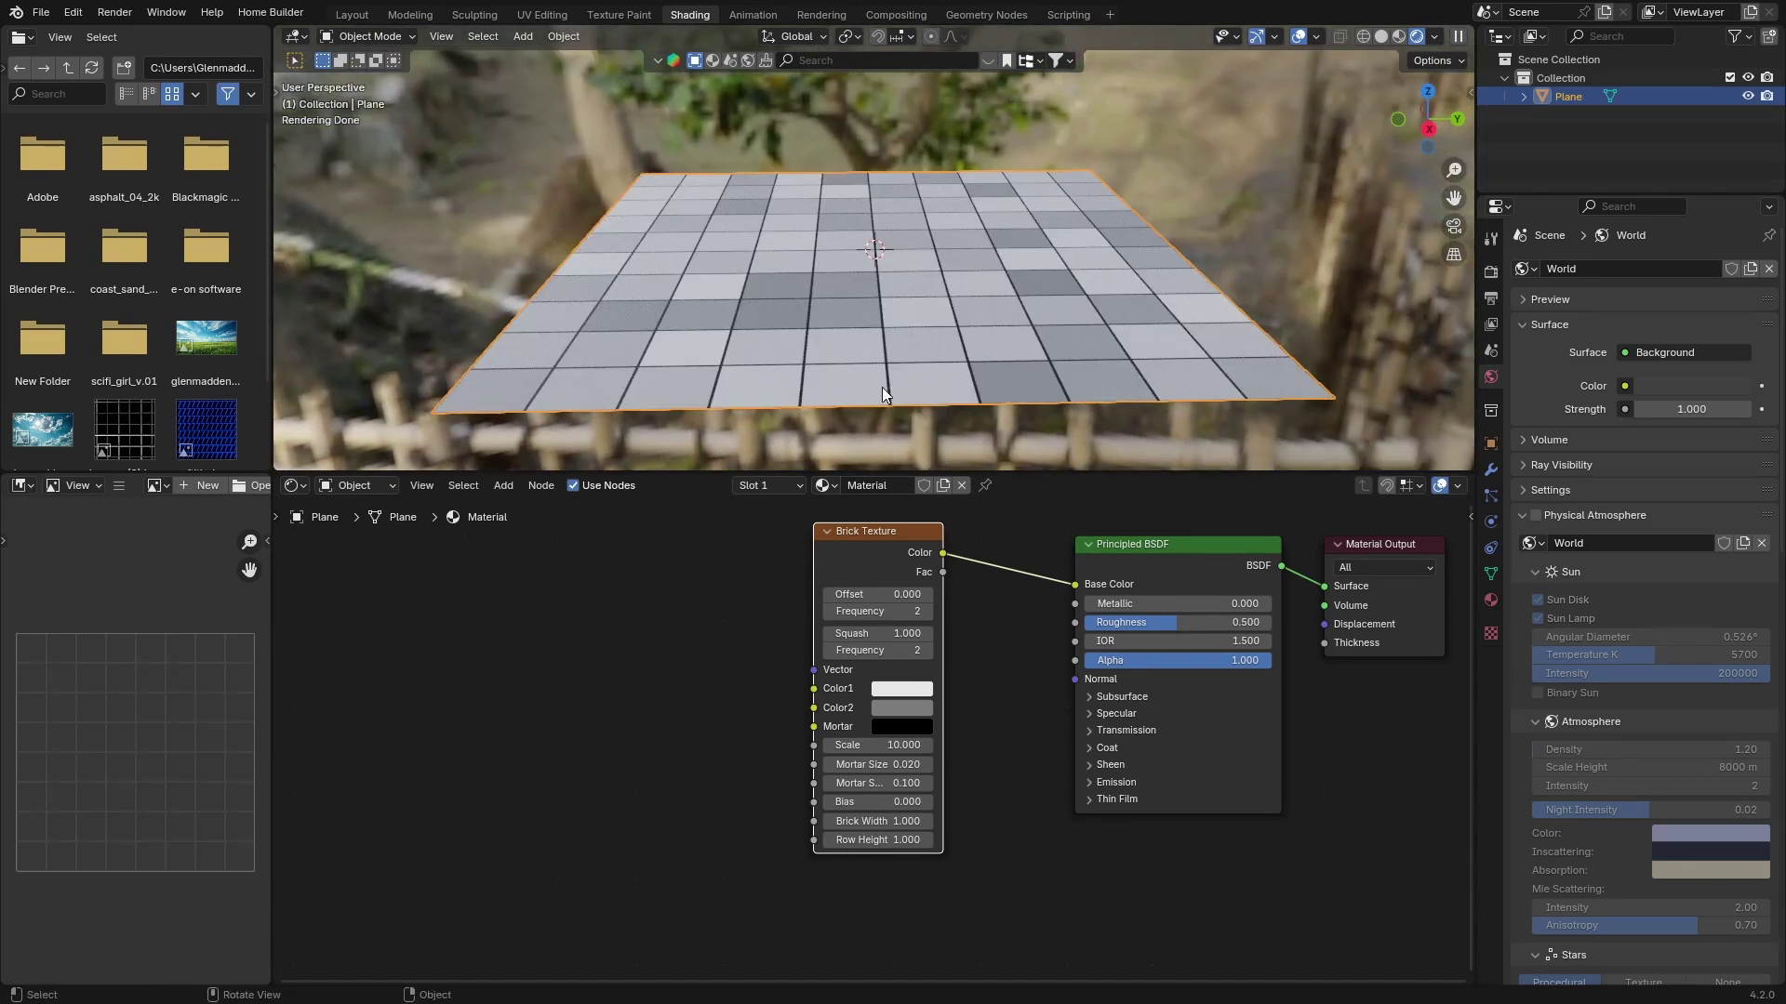
scroll(867, 393, up, 3)
scroll(867, 393, down, 3)
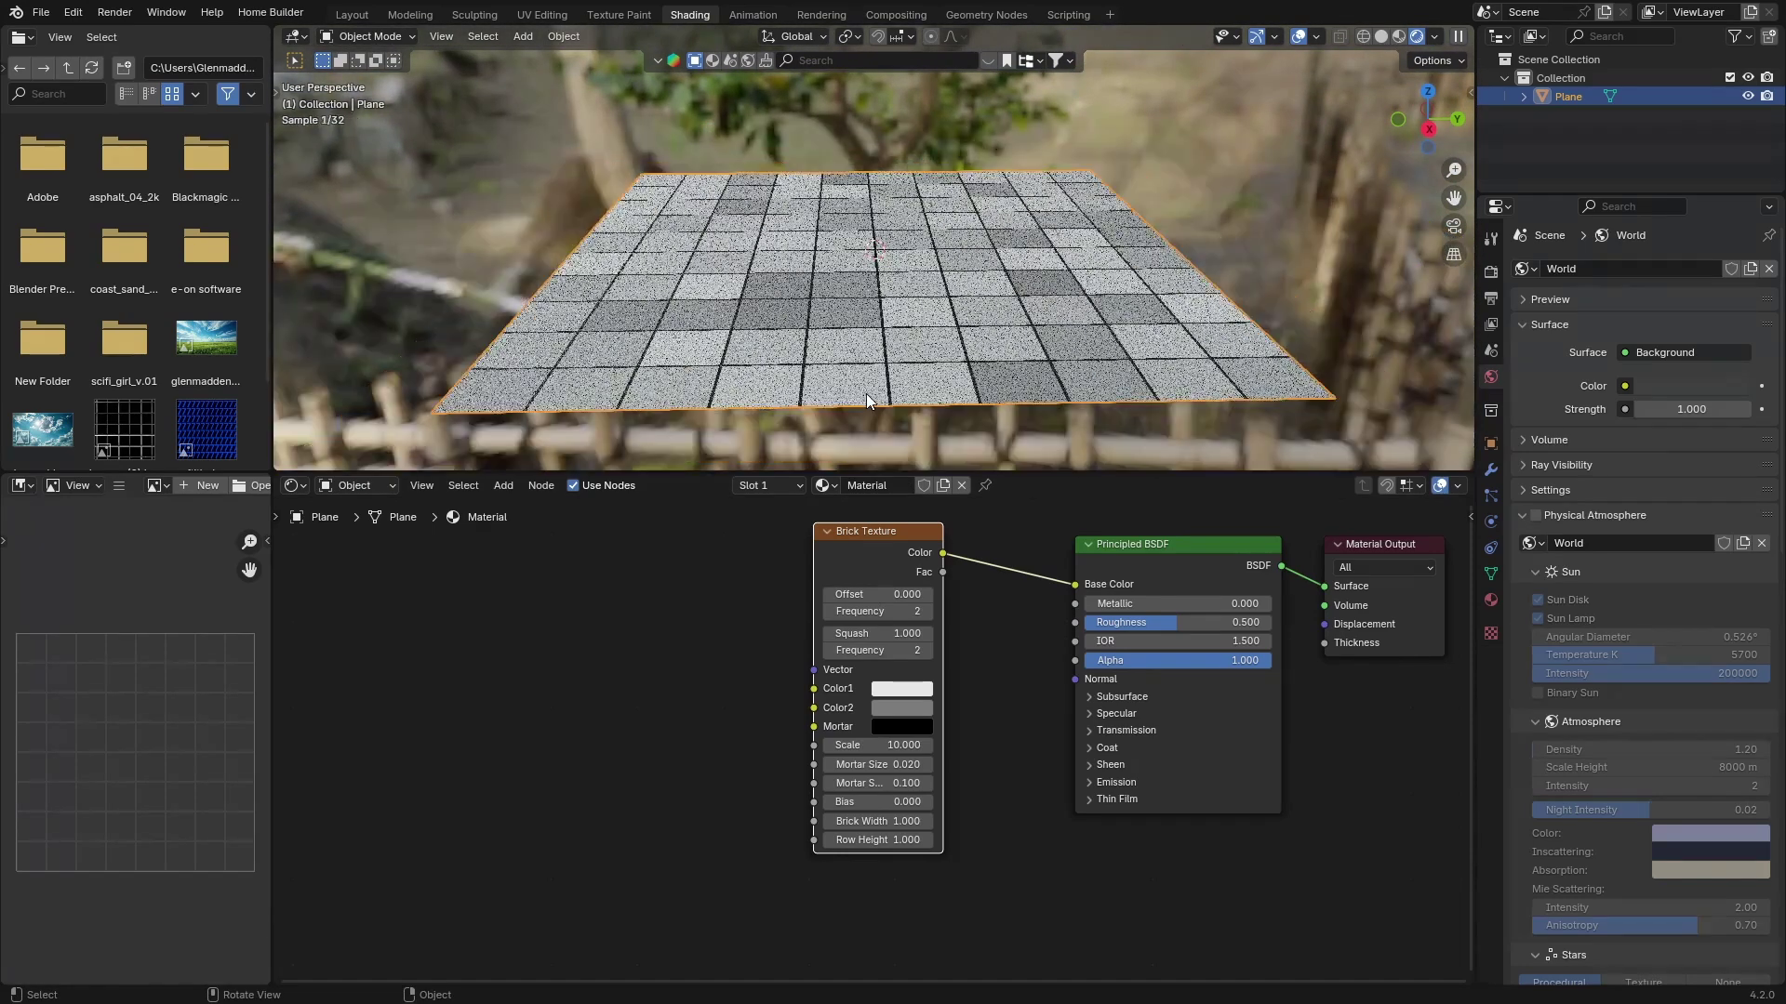
middle_drag(780, 757, 757, 740)
- Set the Mortar Size to 0.05 and the brick Scale to 40
click(847, 741)
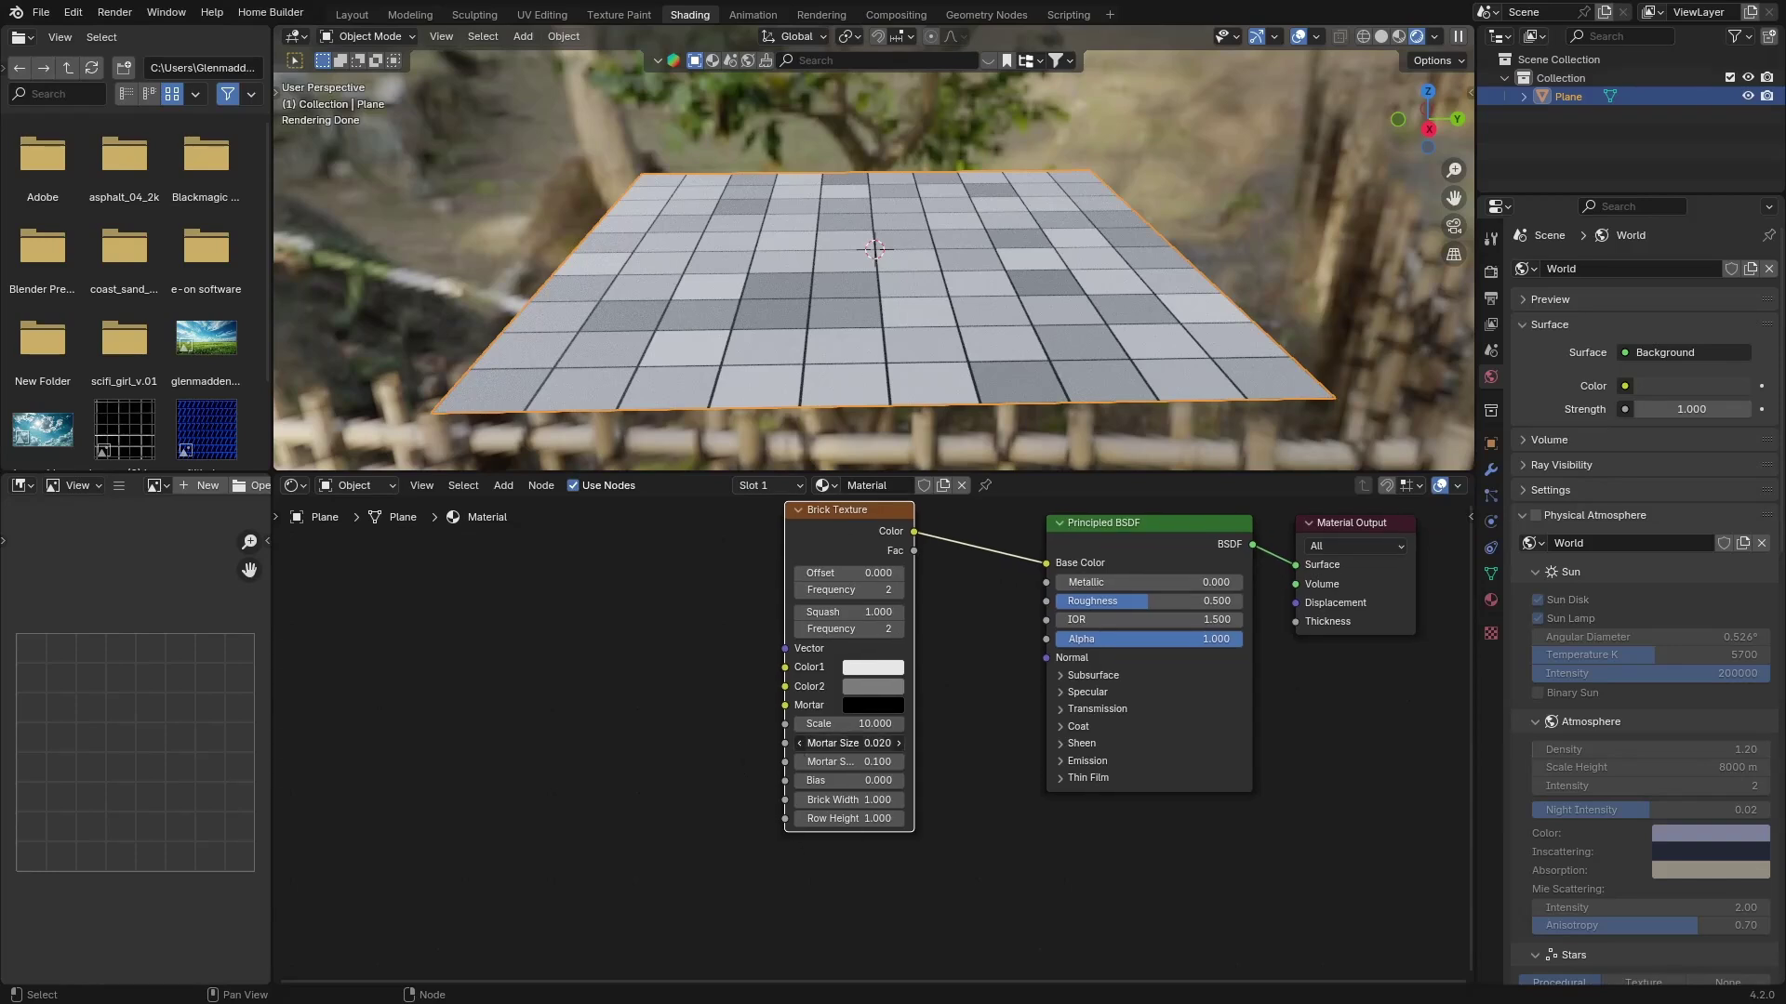
text(0.05)
key(Return)
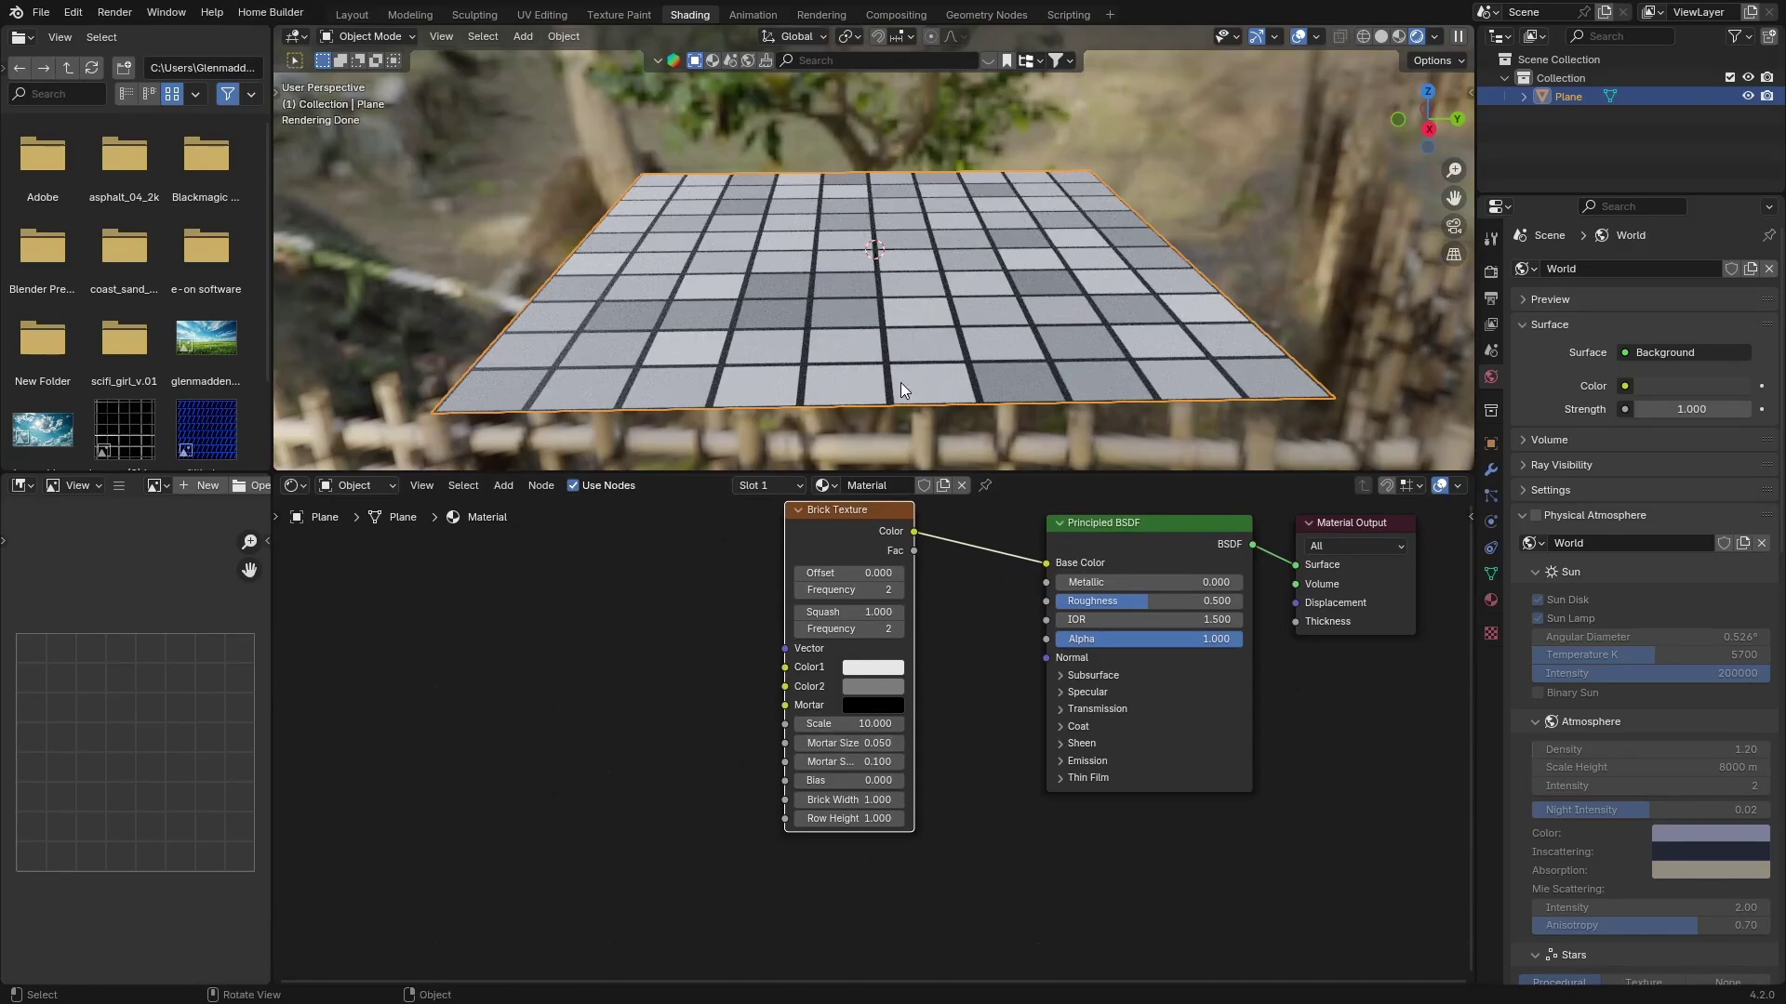
click(835, 724)
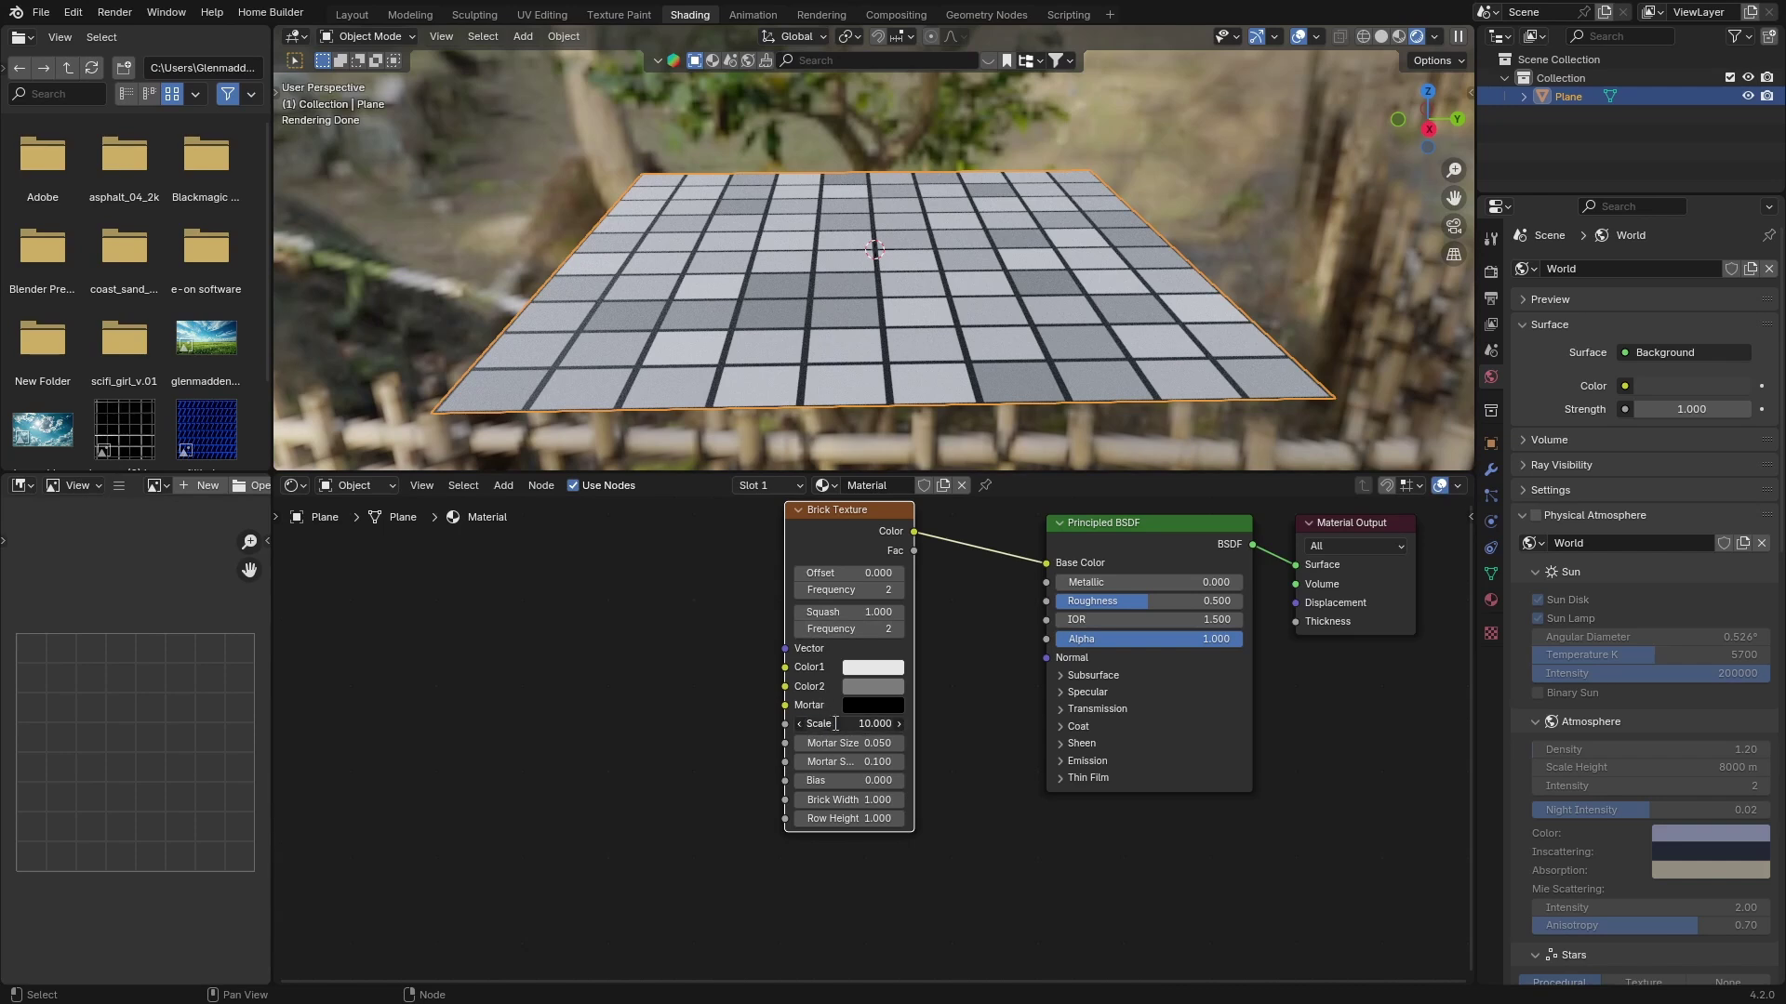
key(BackSpace)
text(40)
key(Return)
- Raise Mortar Smooth to 0.700 and move the Brick Texture node left
mouse_move(811, 346)
middle_down()
mouse_move(714, 327)
mouse_move(799, 337)
mouse_move(785, 323)
middle_up()
scroll(718, 316, up, 3)
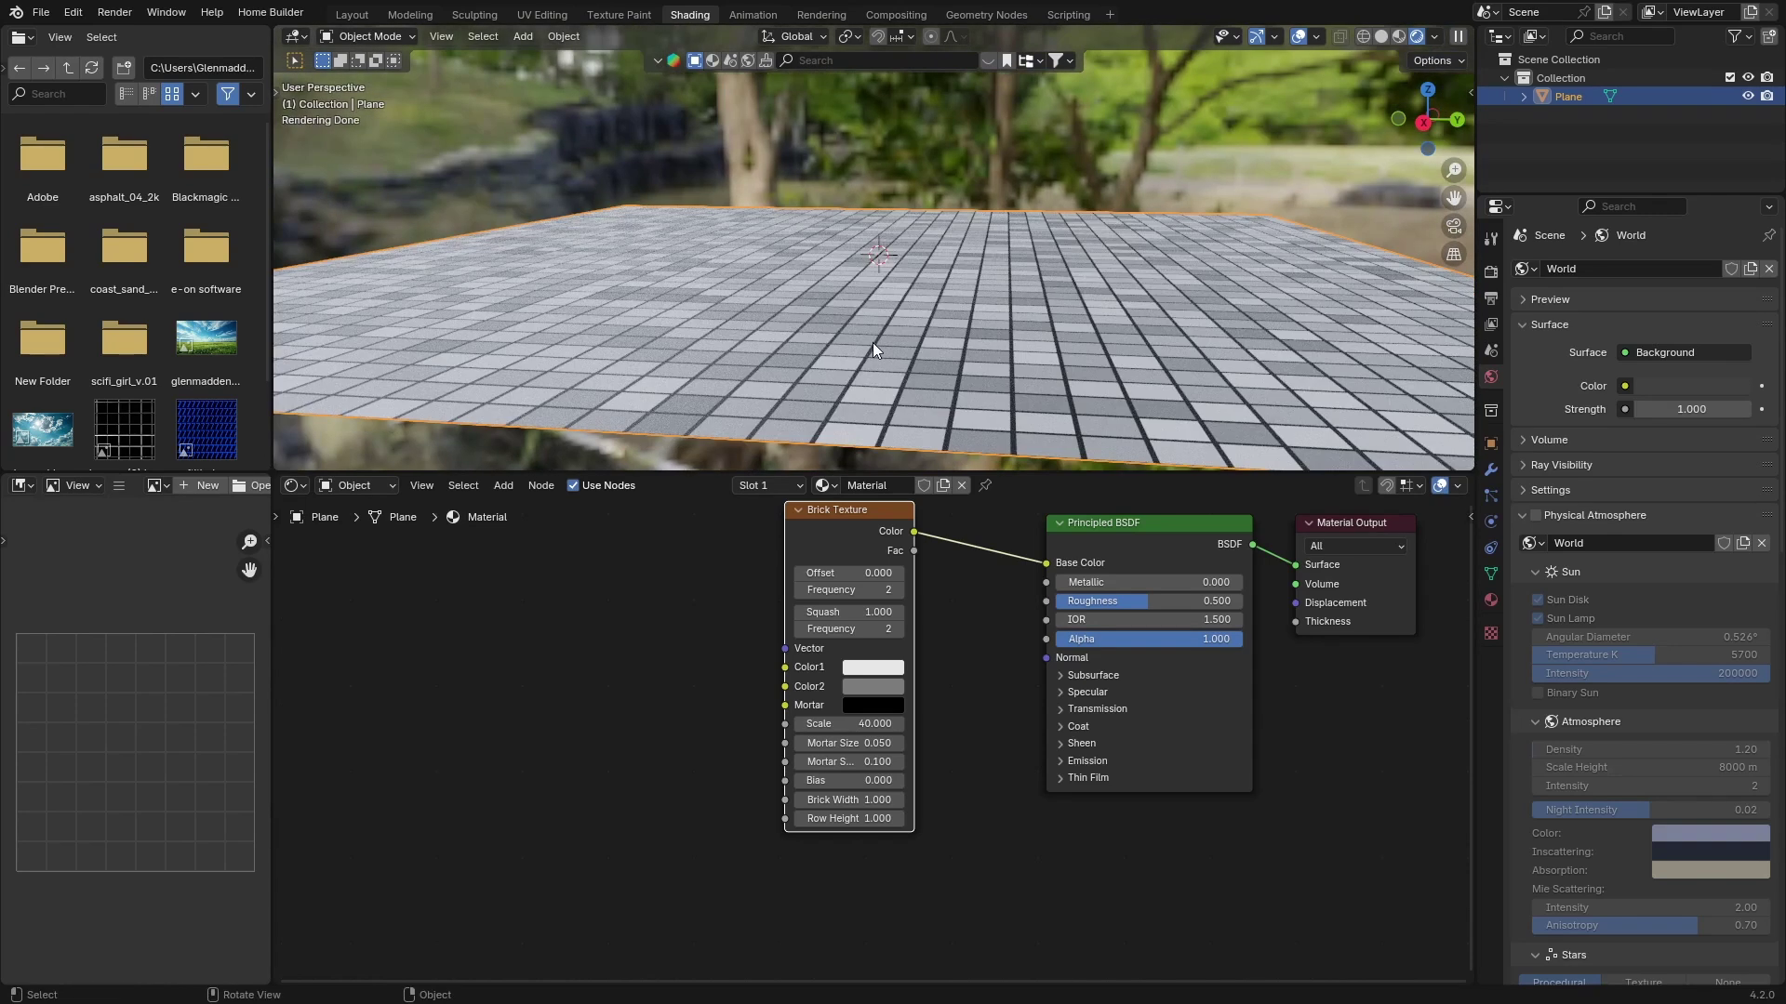
drag(791, 543, 793, 573)
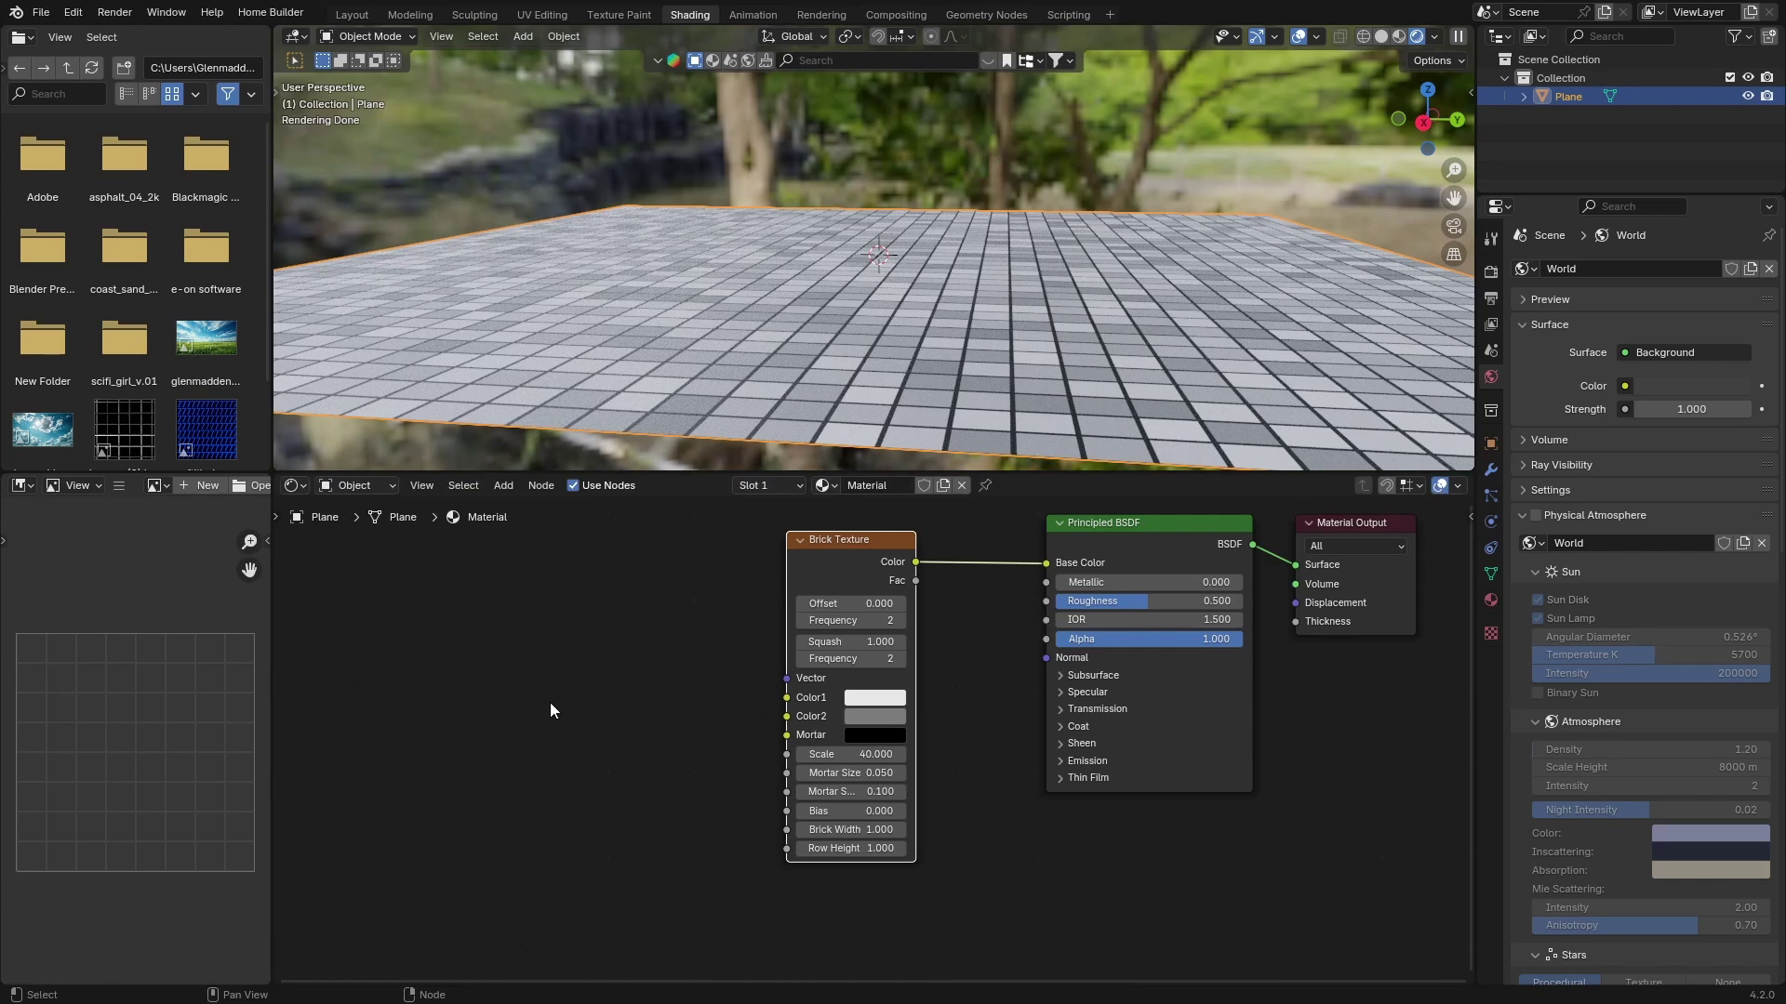
drag(818, 584, 865, 600)
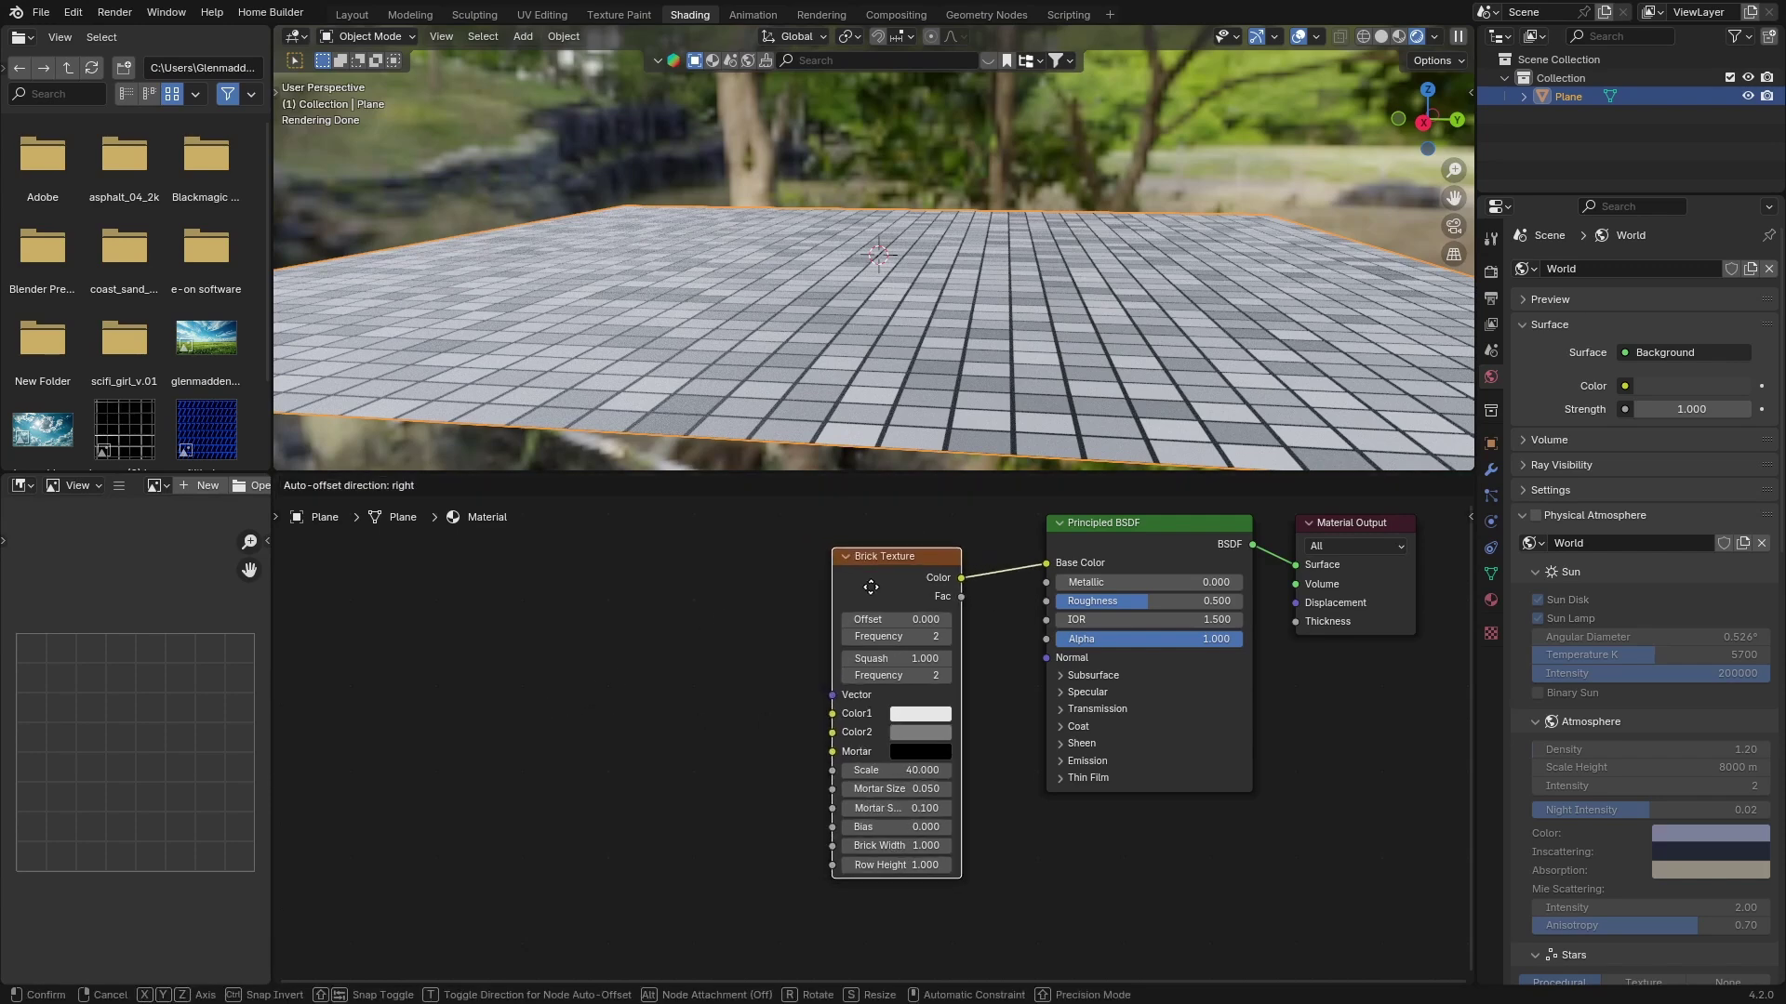
mouse_move(878, 361)
middle_down()
mouse_move(805, 348)
mouse_move(855, 354)
middle_up()
drag(908, 810, 960, 810)
scroll(895, 400, up, 3)
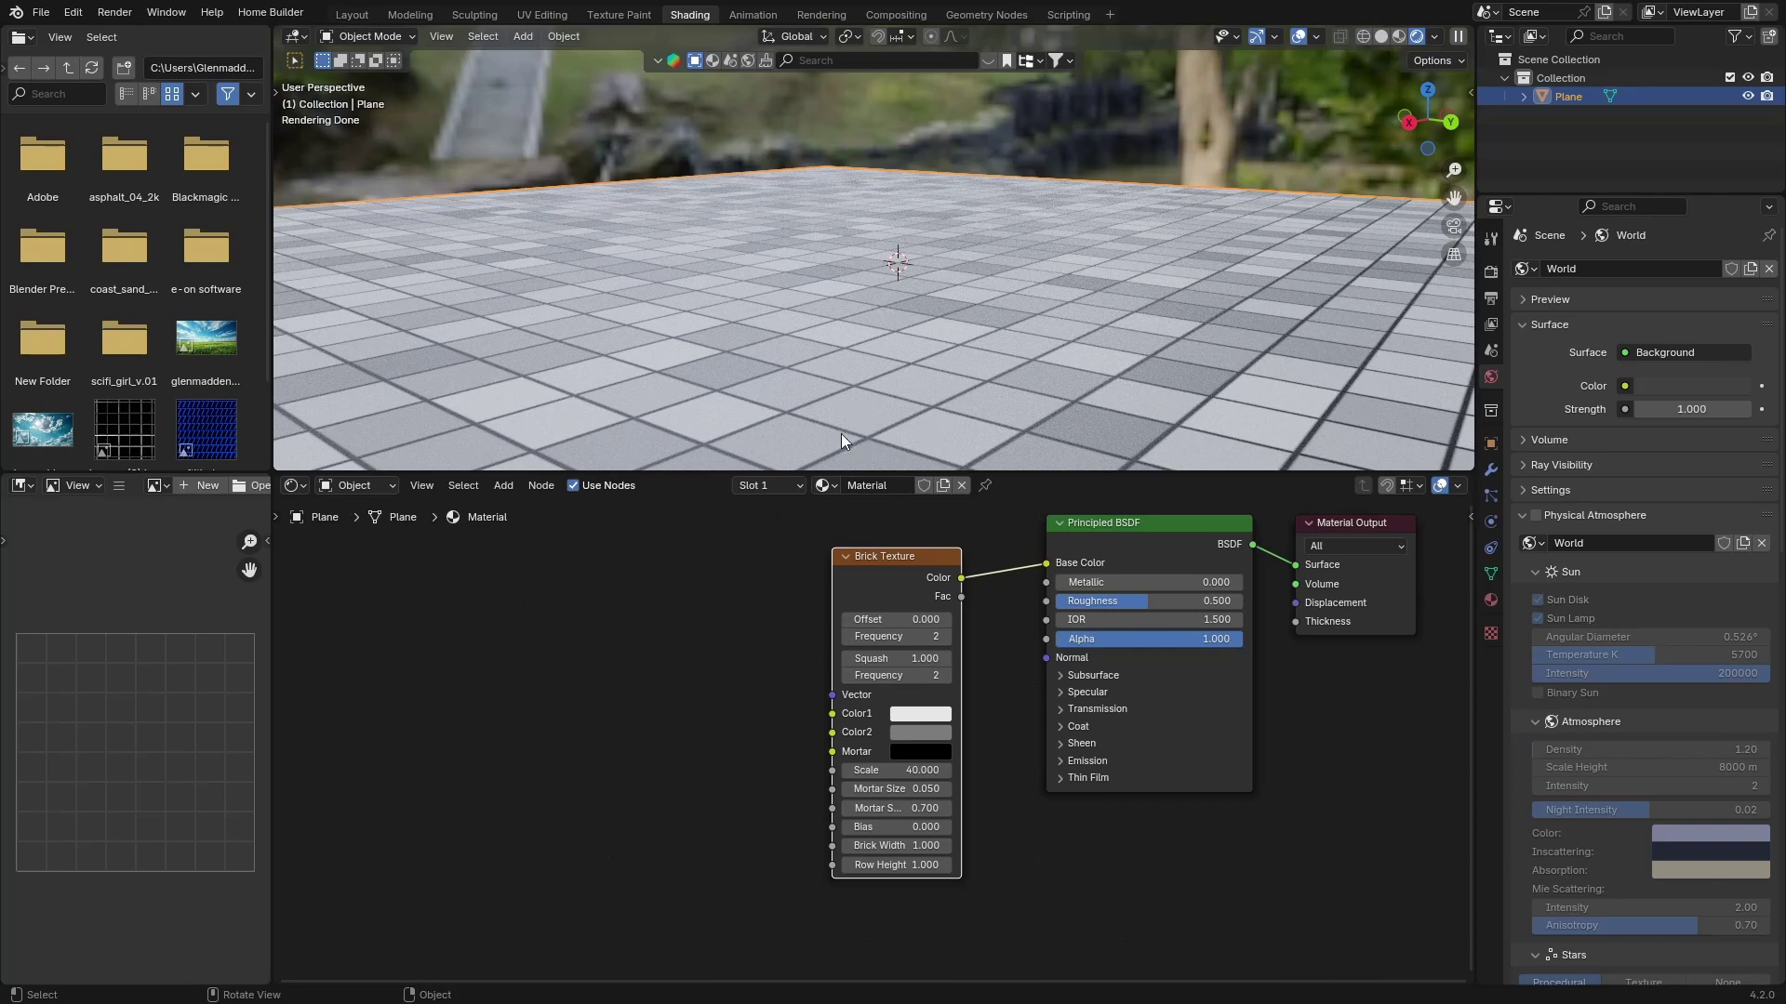
drag(839, 580, 506, 592)
key(shift+a)
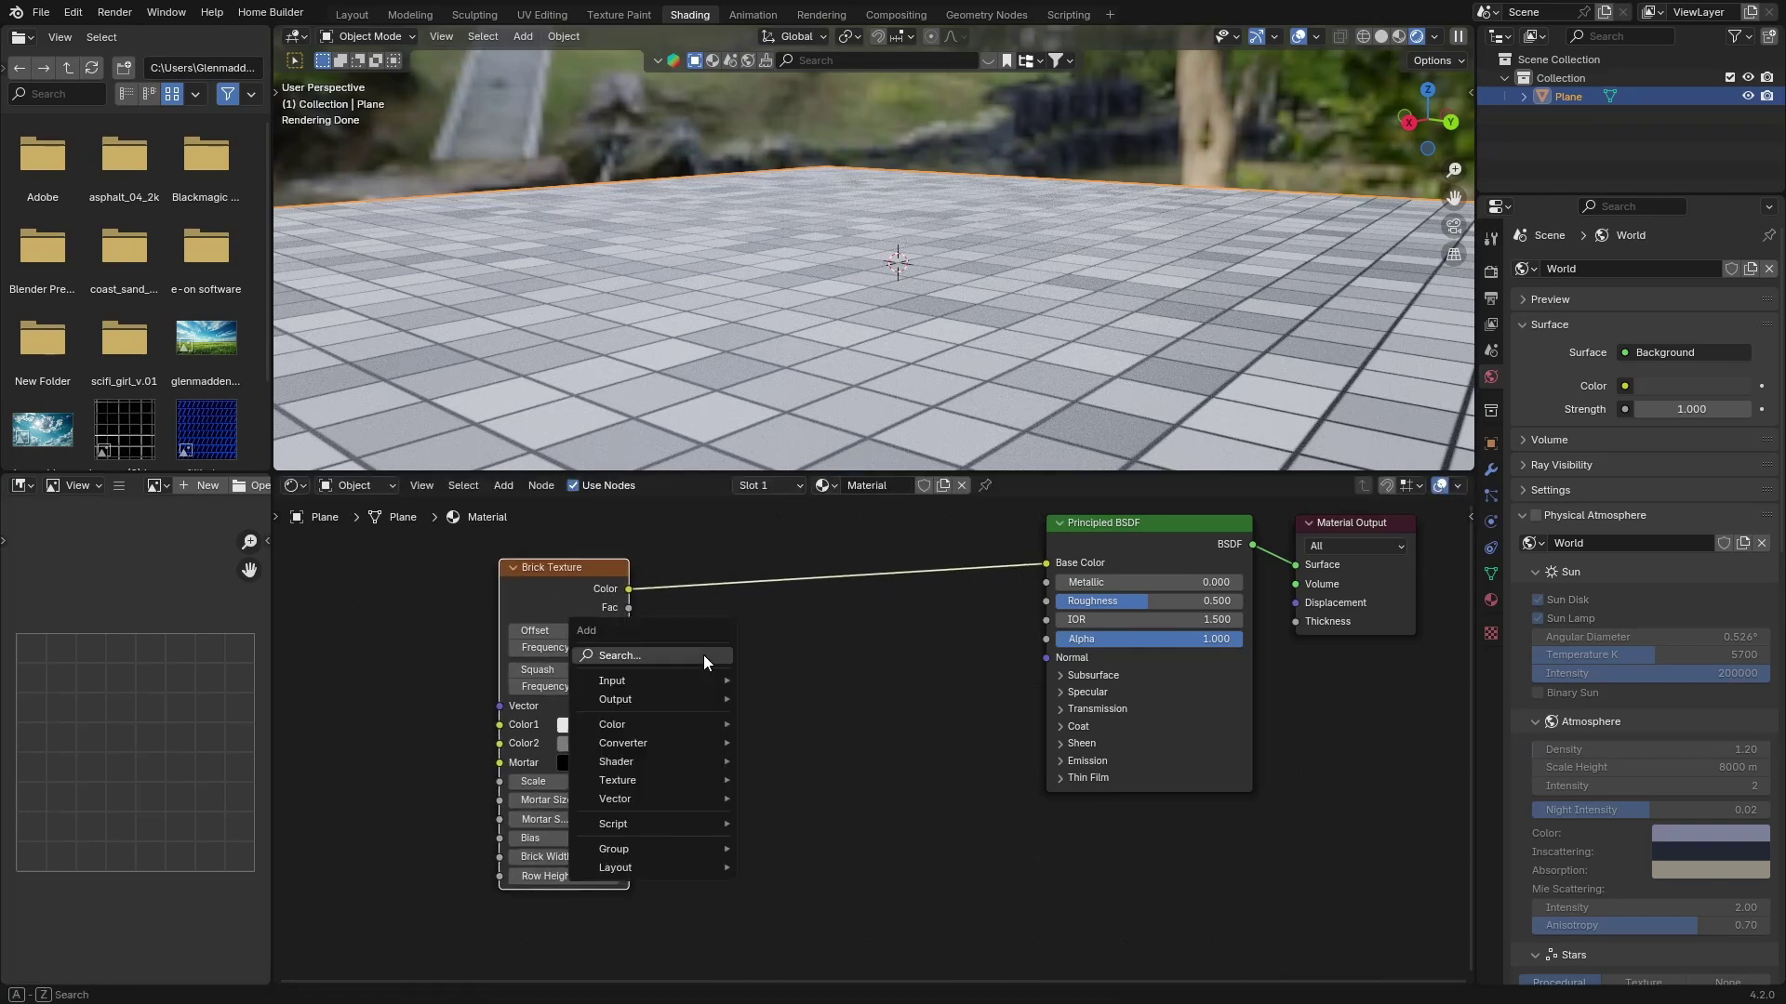
- Insert a Color Ramp node into the Brick Texture to Base Color link
text(col)
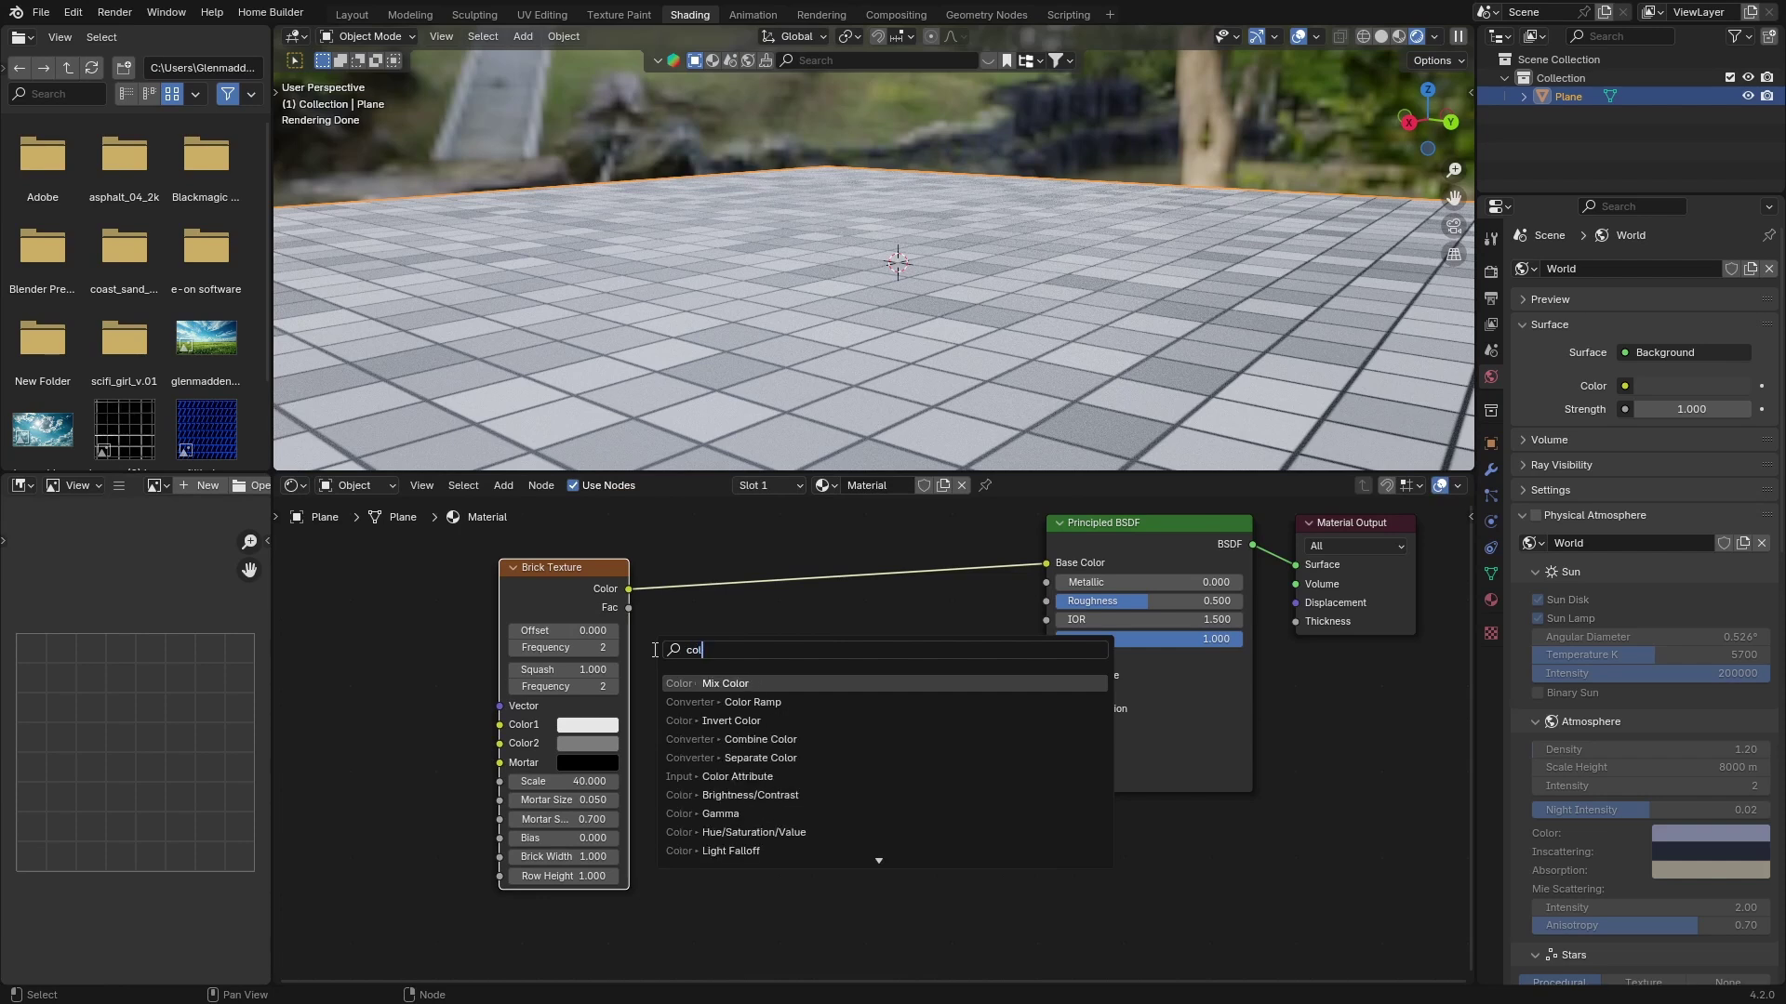
key(Down)
key(Return)
click(762, 556)
drag(765, 563, 787, 640)
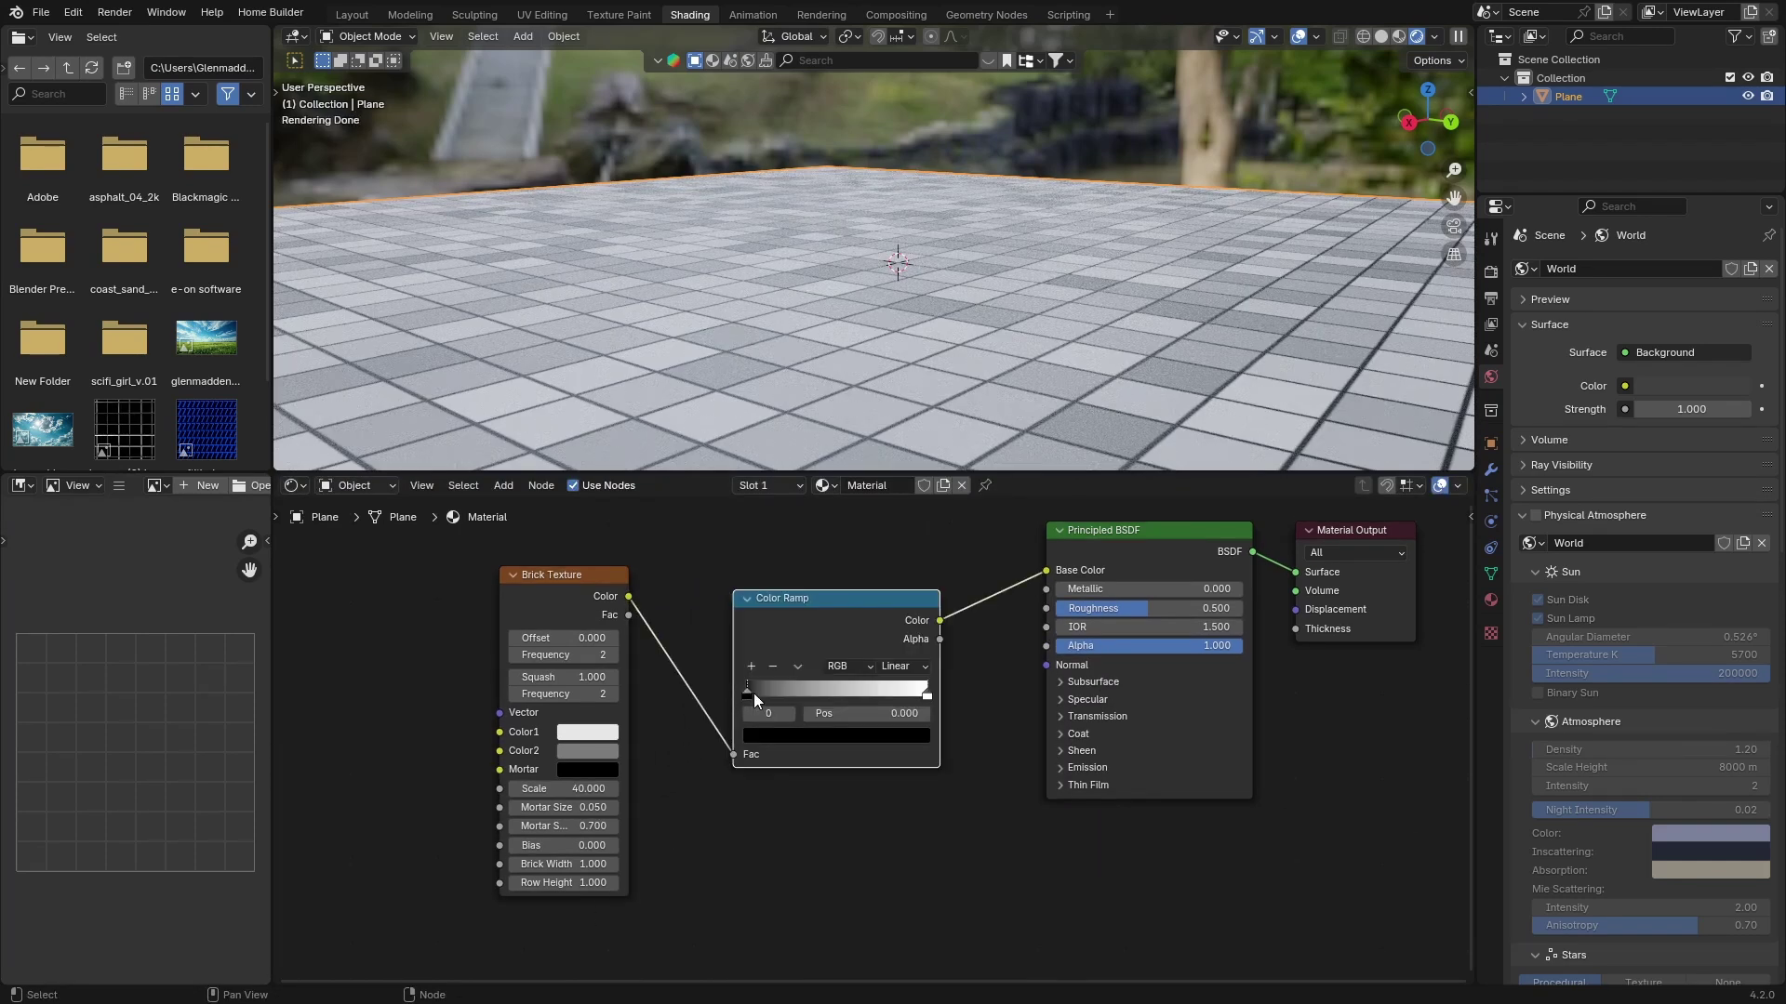
middle_drag(757, 352, 753, 383)
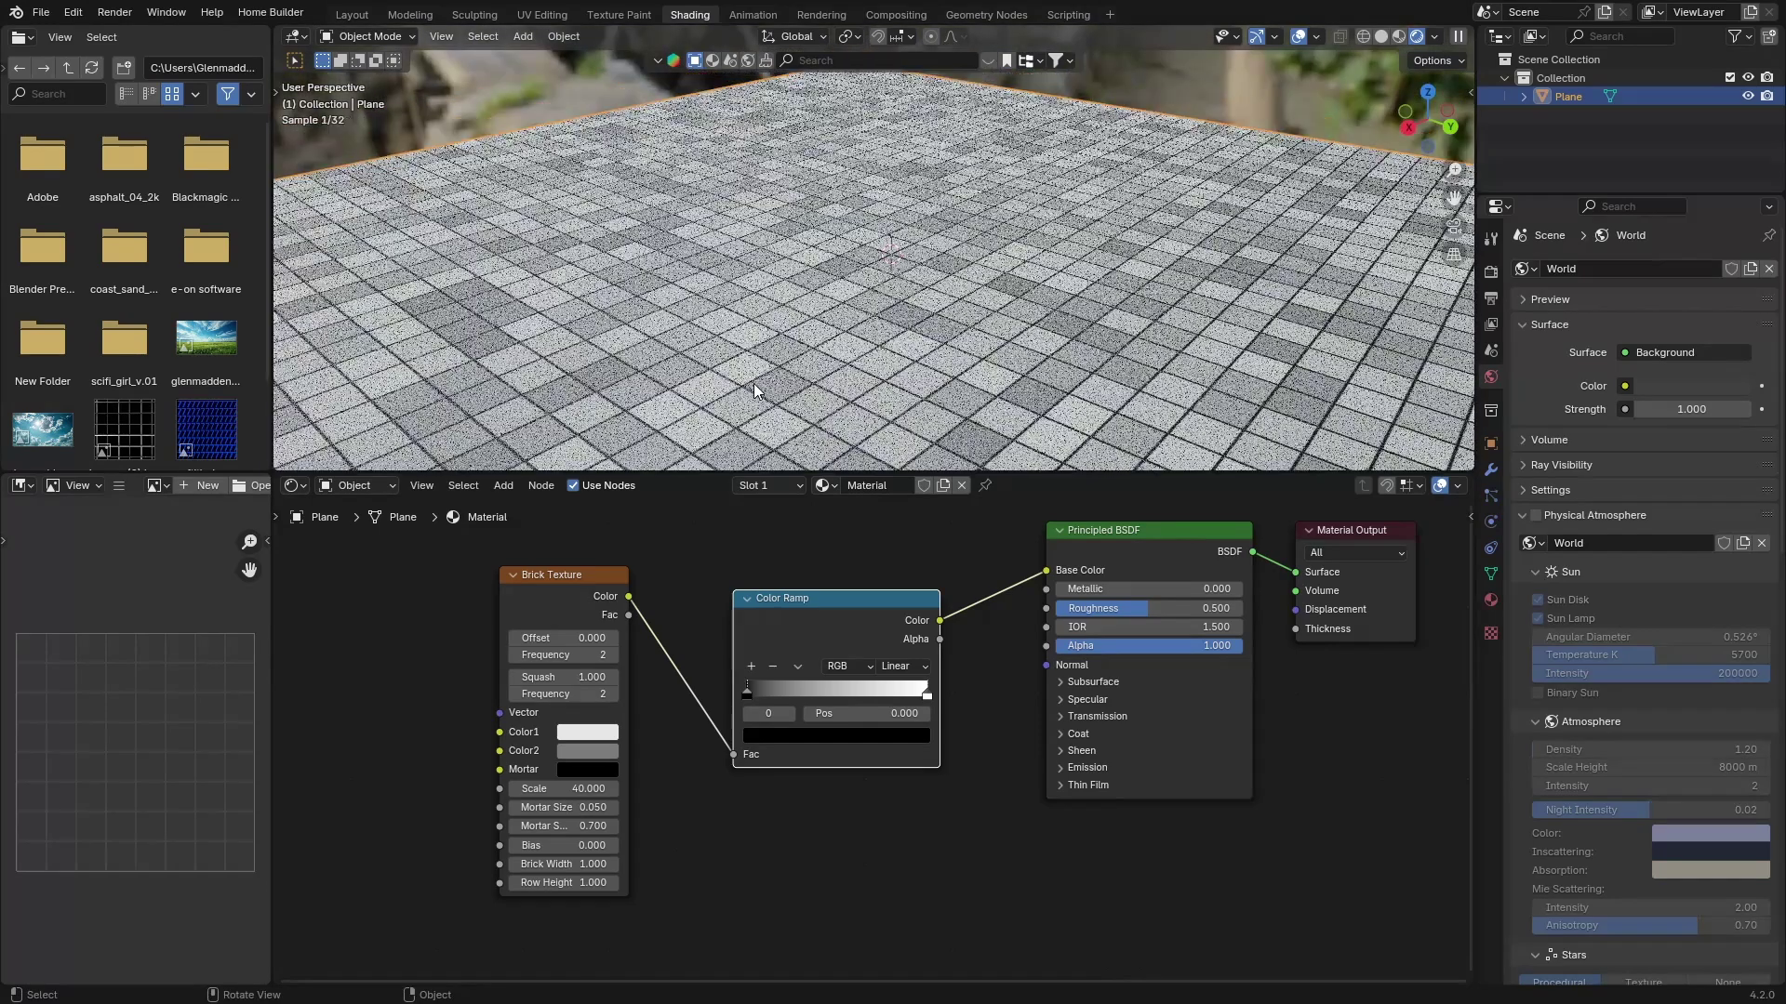
- Shift the first ramp stop slightly right and tint it deep navy blue
drag(747, 694, 780, 696)
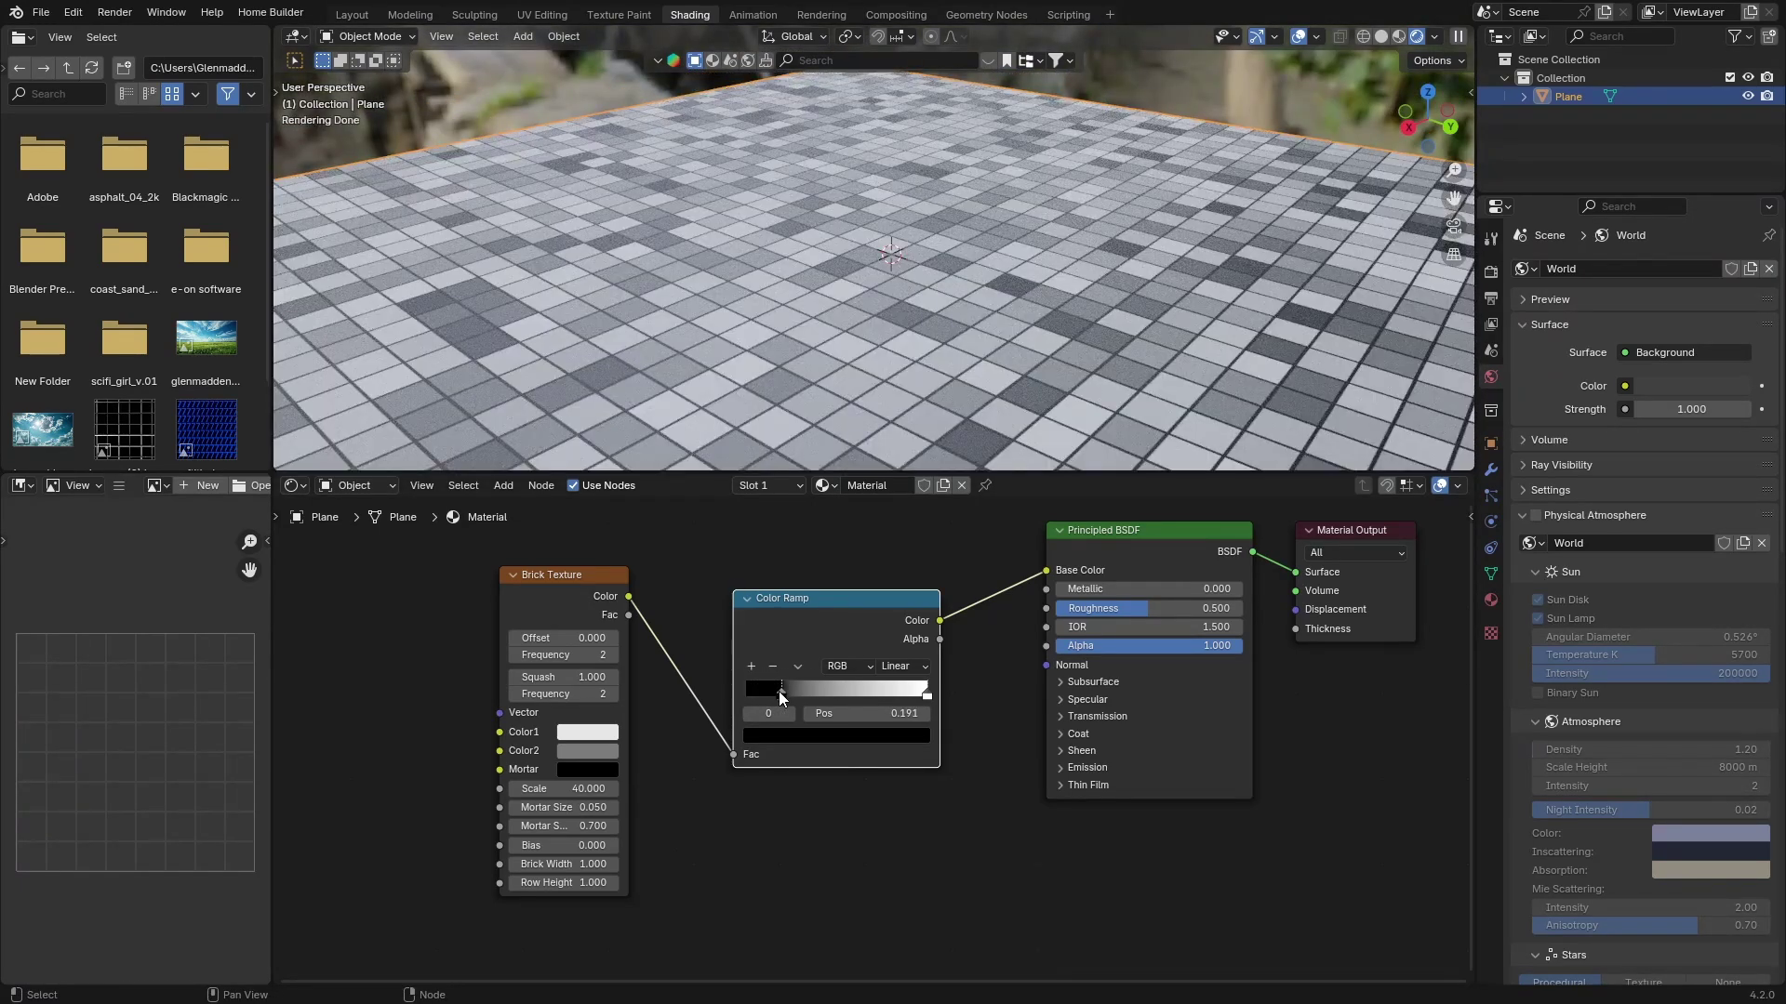
click(785, 734)
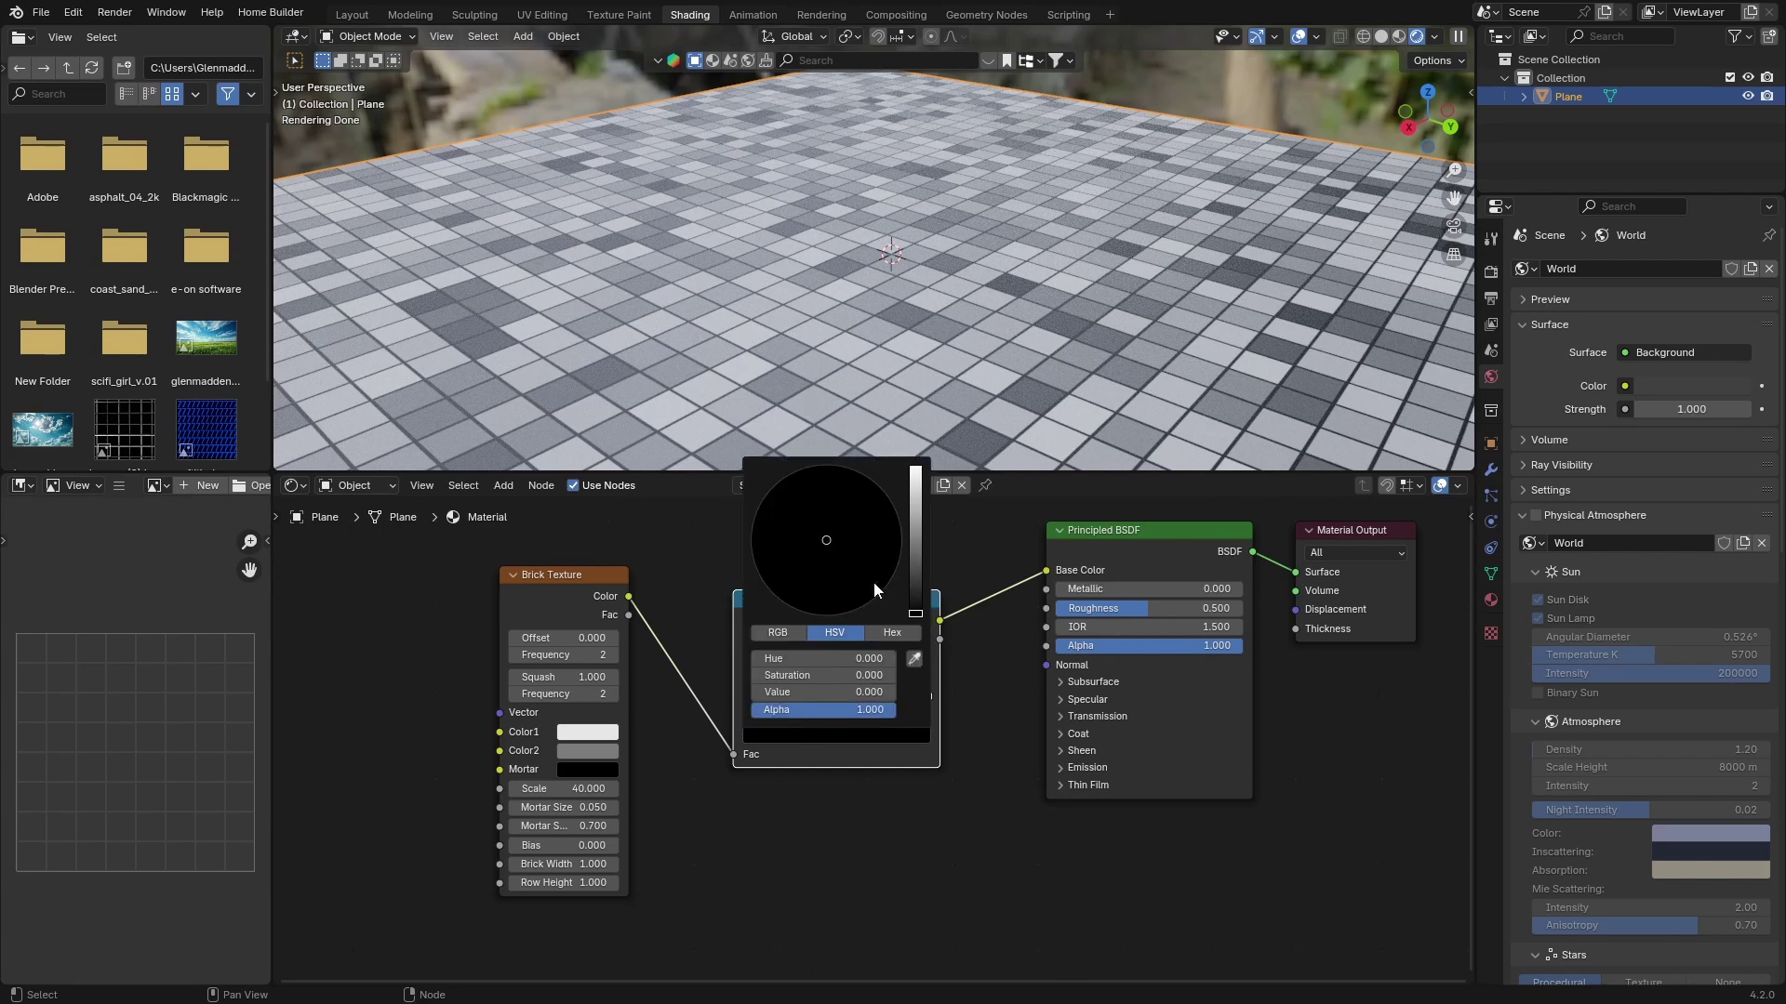
drag(917, 612, 916, 568)
drag(818, 537, 908, 564)
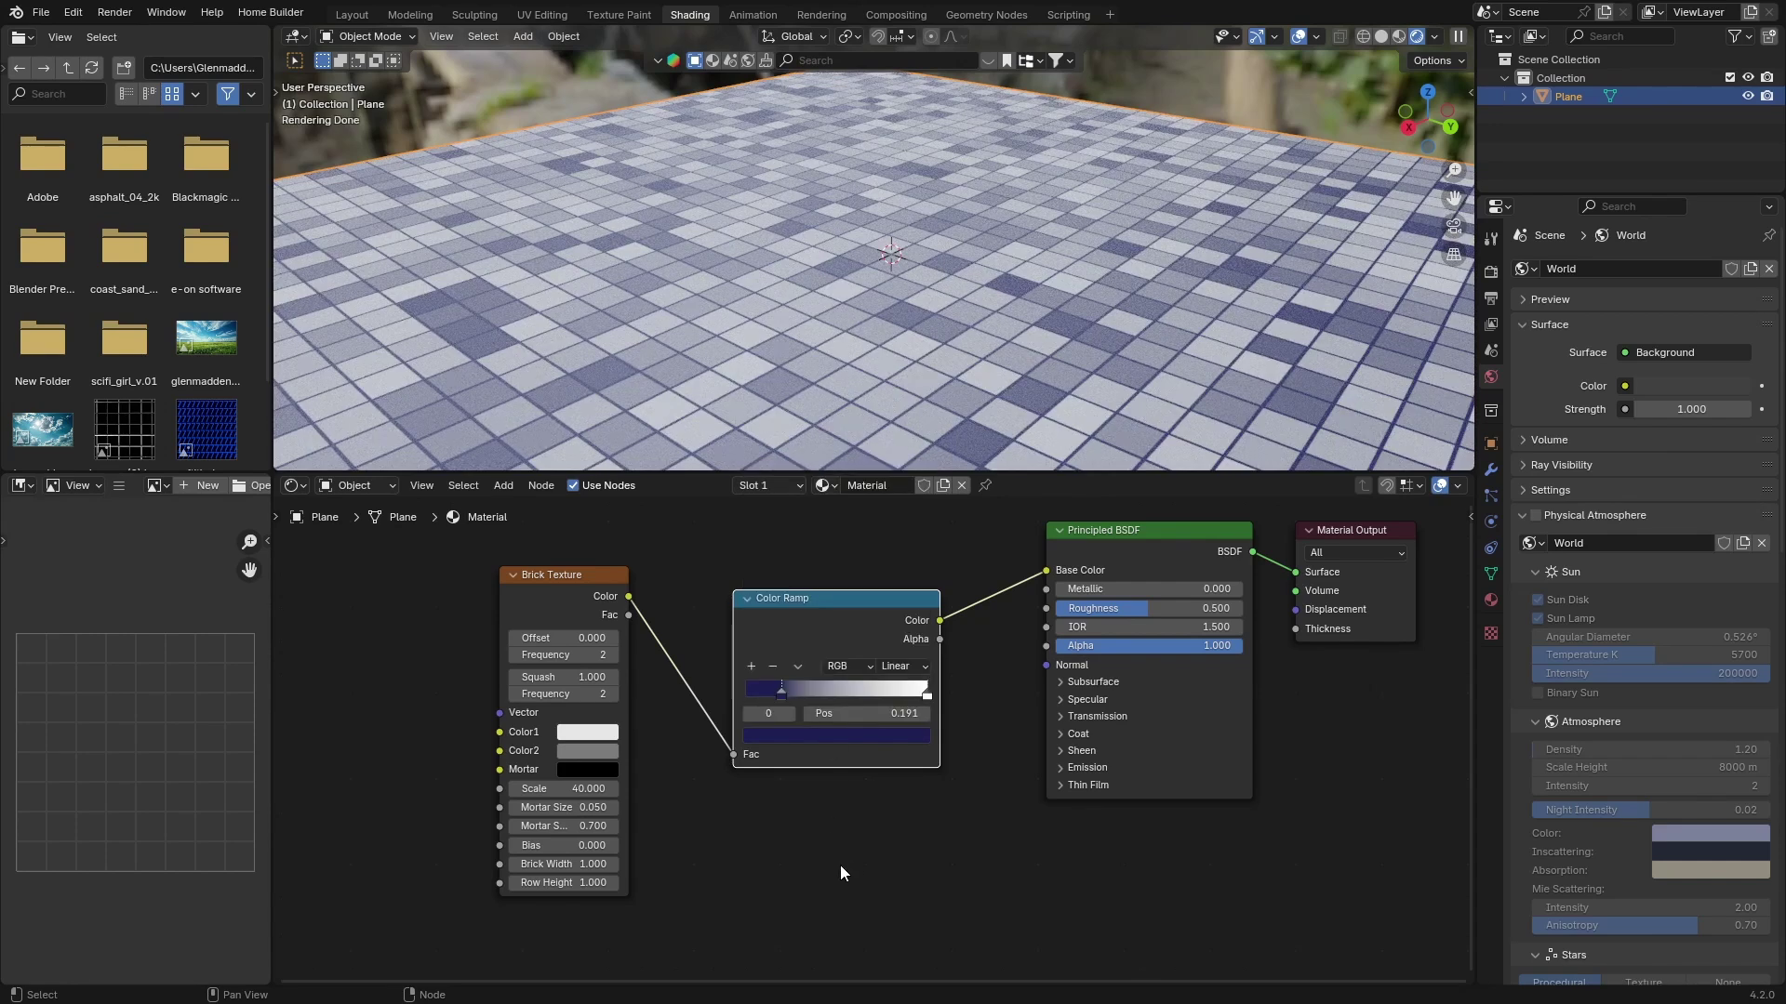
- Add a second ramp stop at 0.545 coloured a darkened tan orange
click(744, 664)
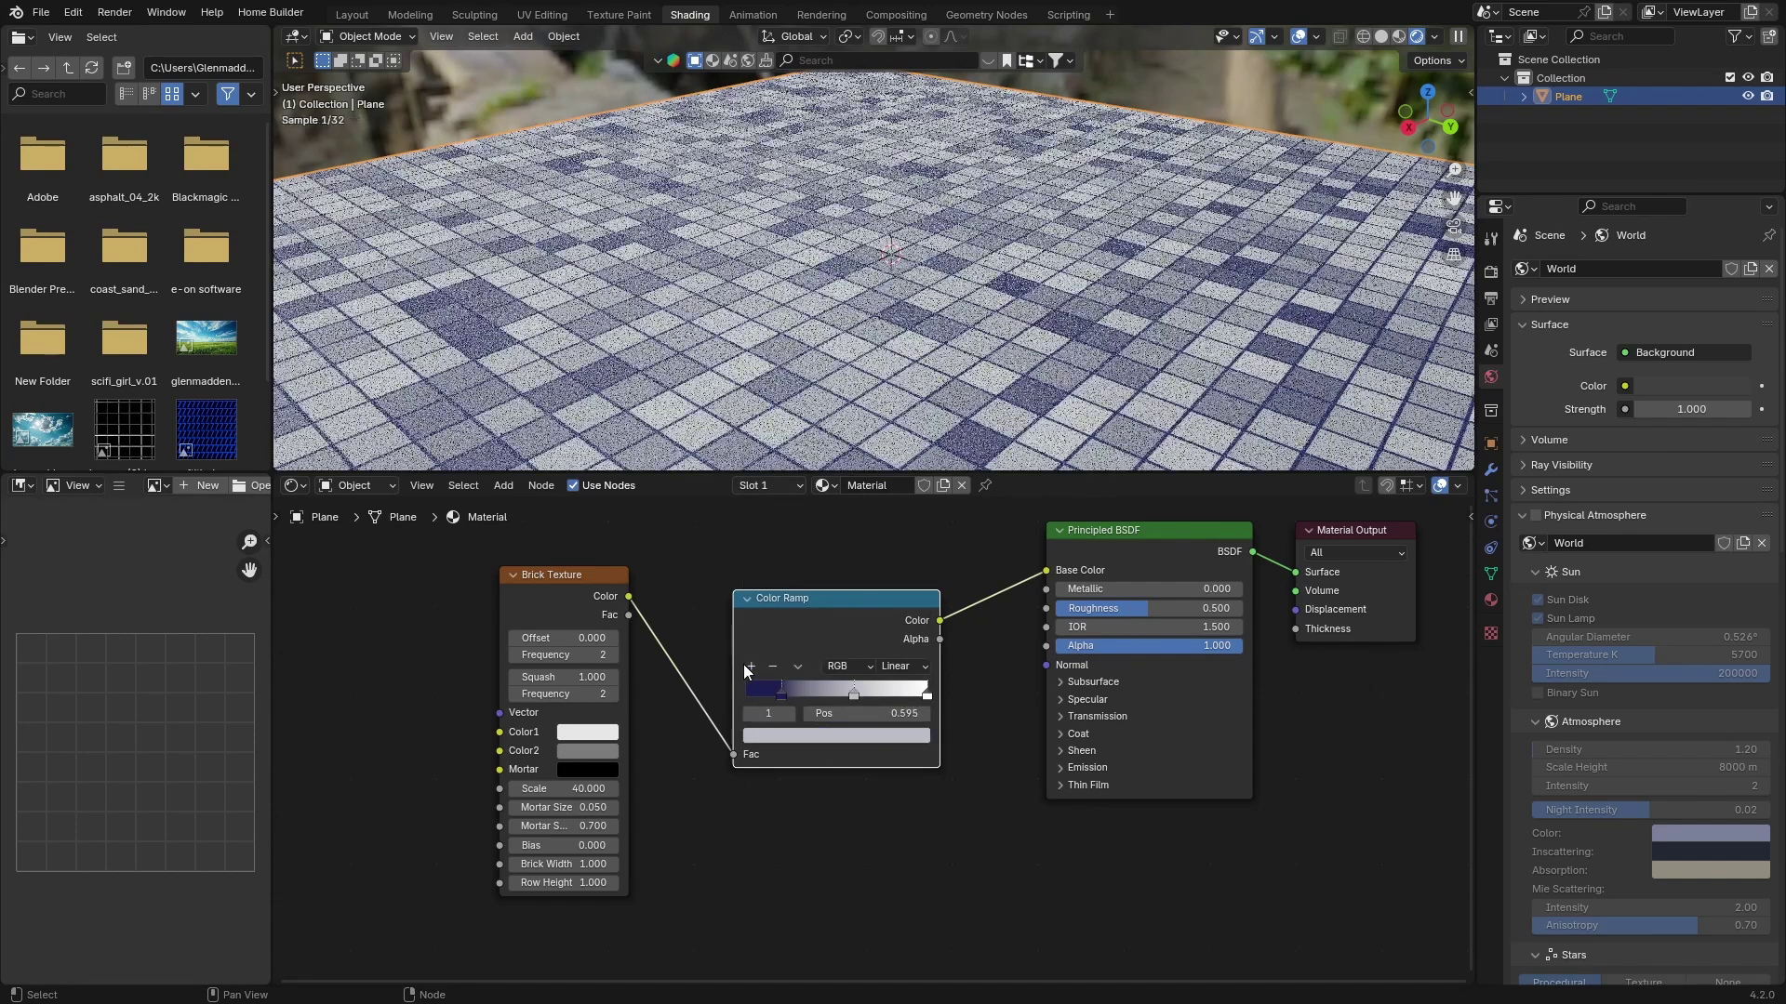
key(g)
click(843, 693)
drag(845, 689, 834, 688)
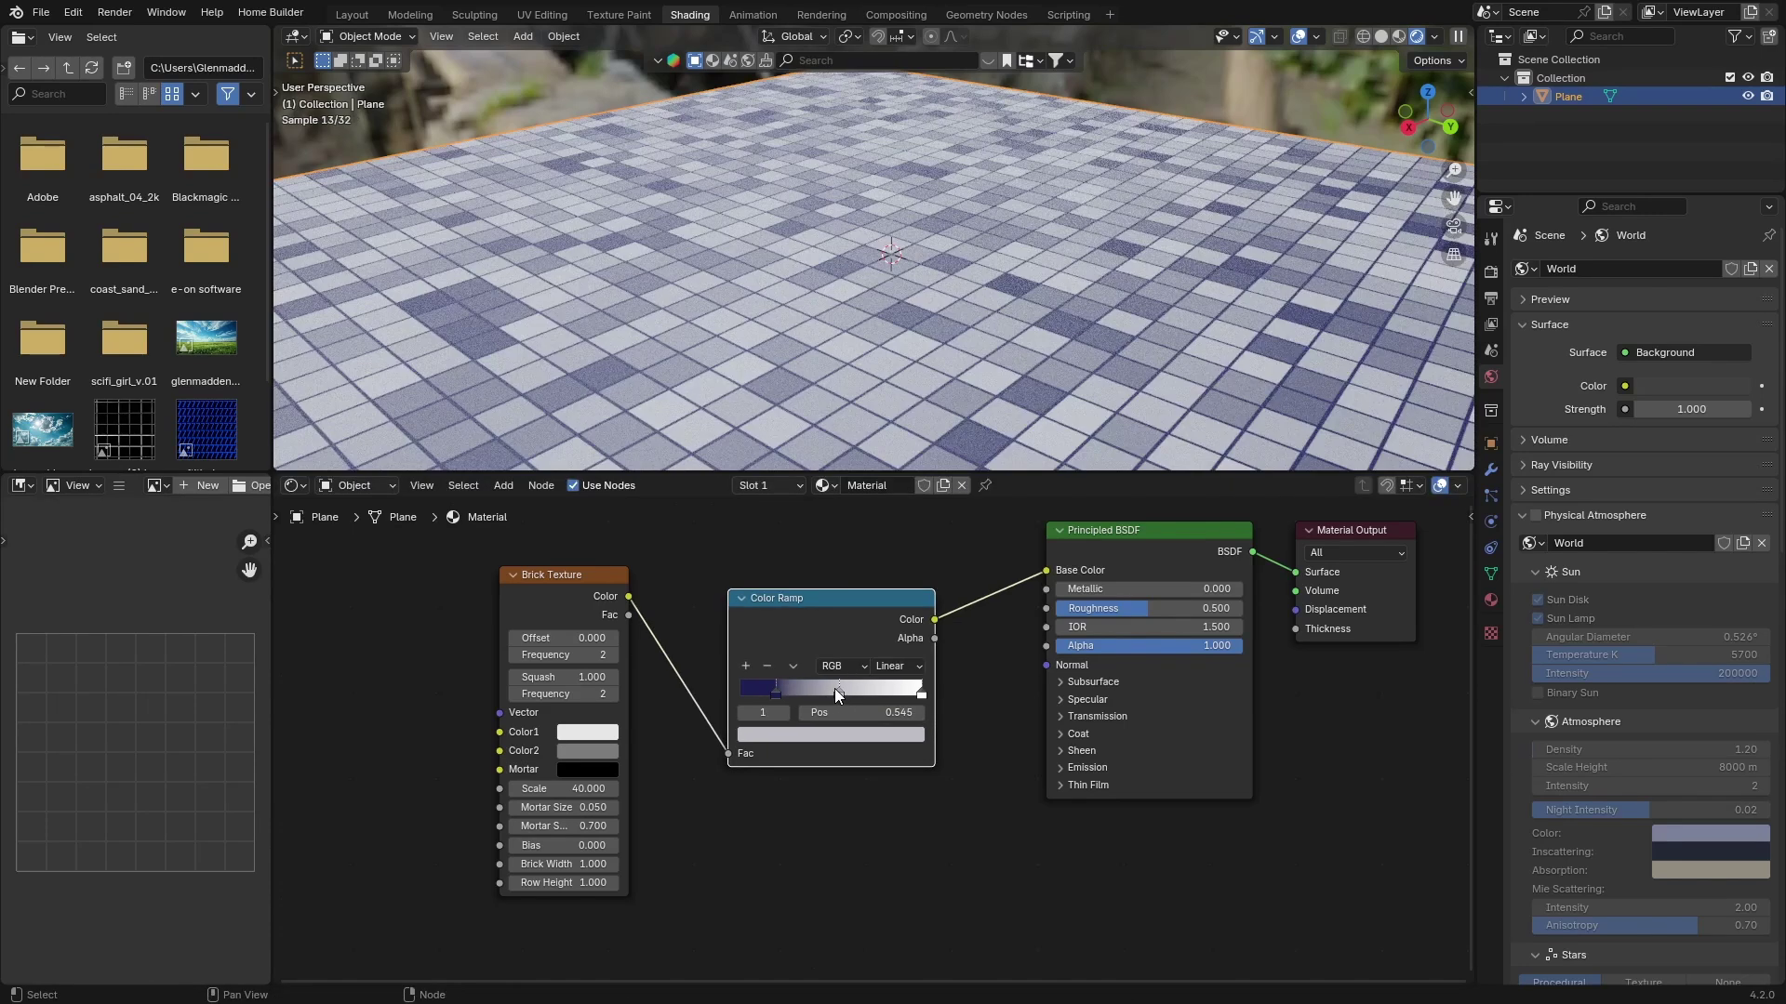
click(830, 740)
drag(824, 539, 807, 584)
drag(911, 500, 911, 510)
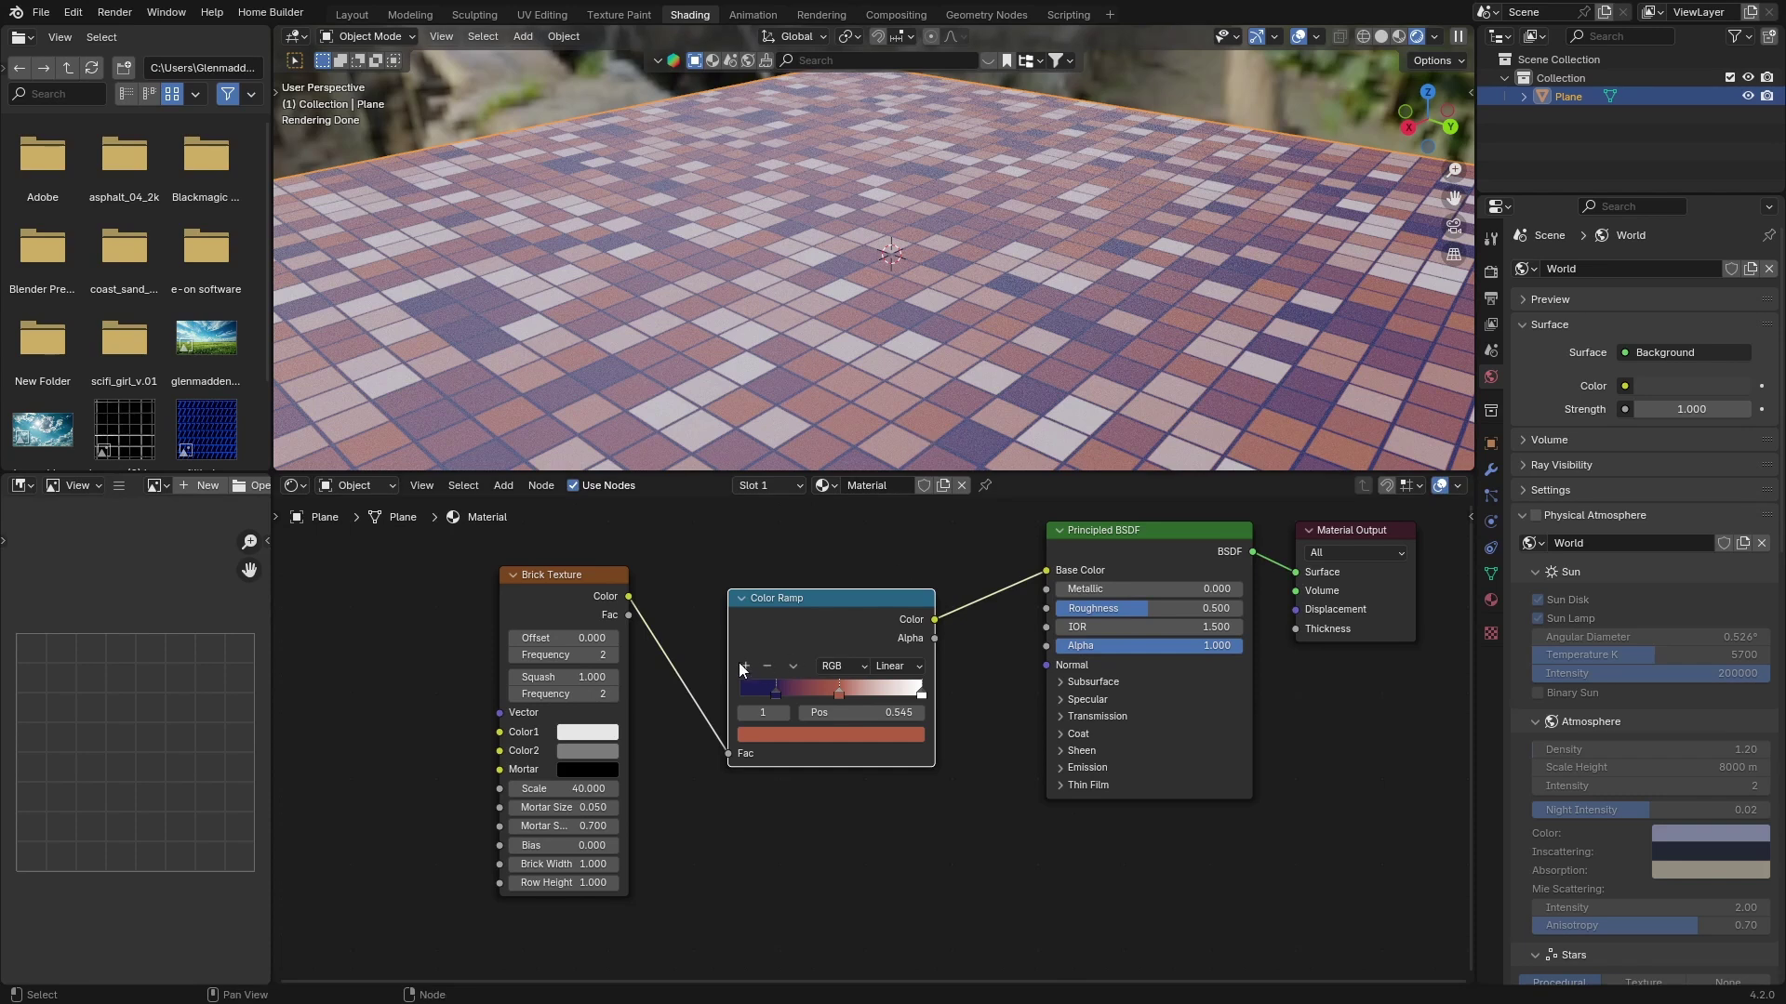
- Add a black third ramp stop at 0.586 and shift the nodes left
click(742, 666)
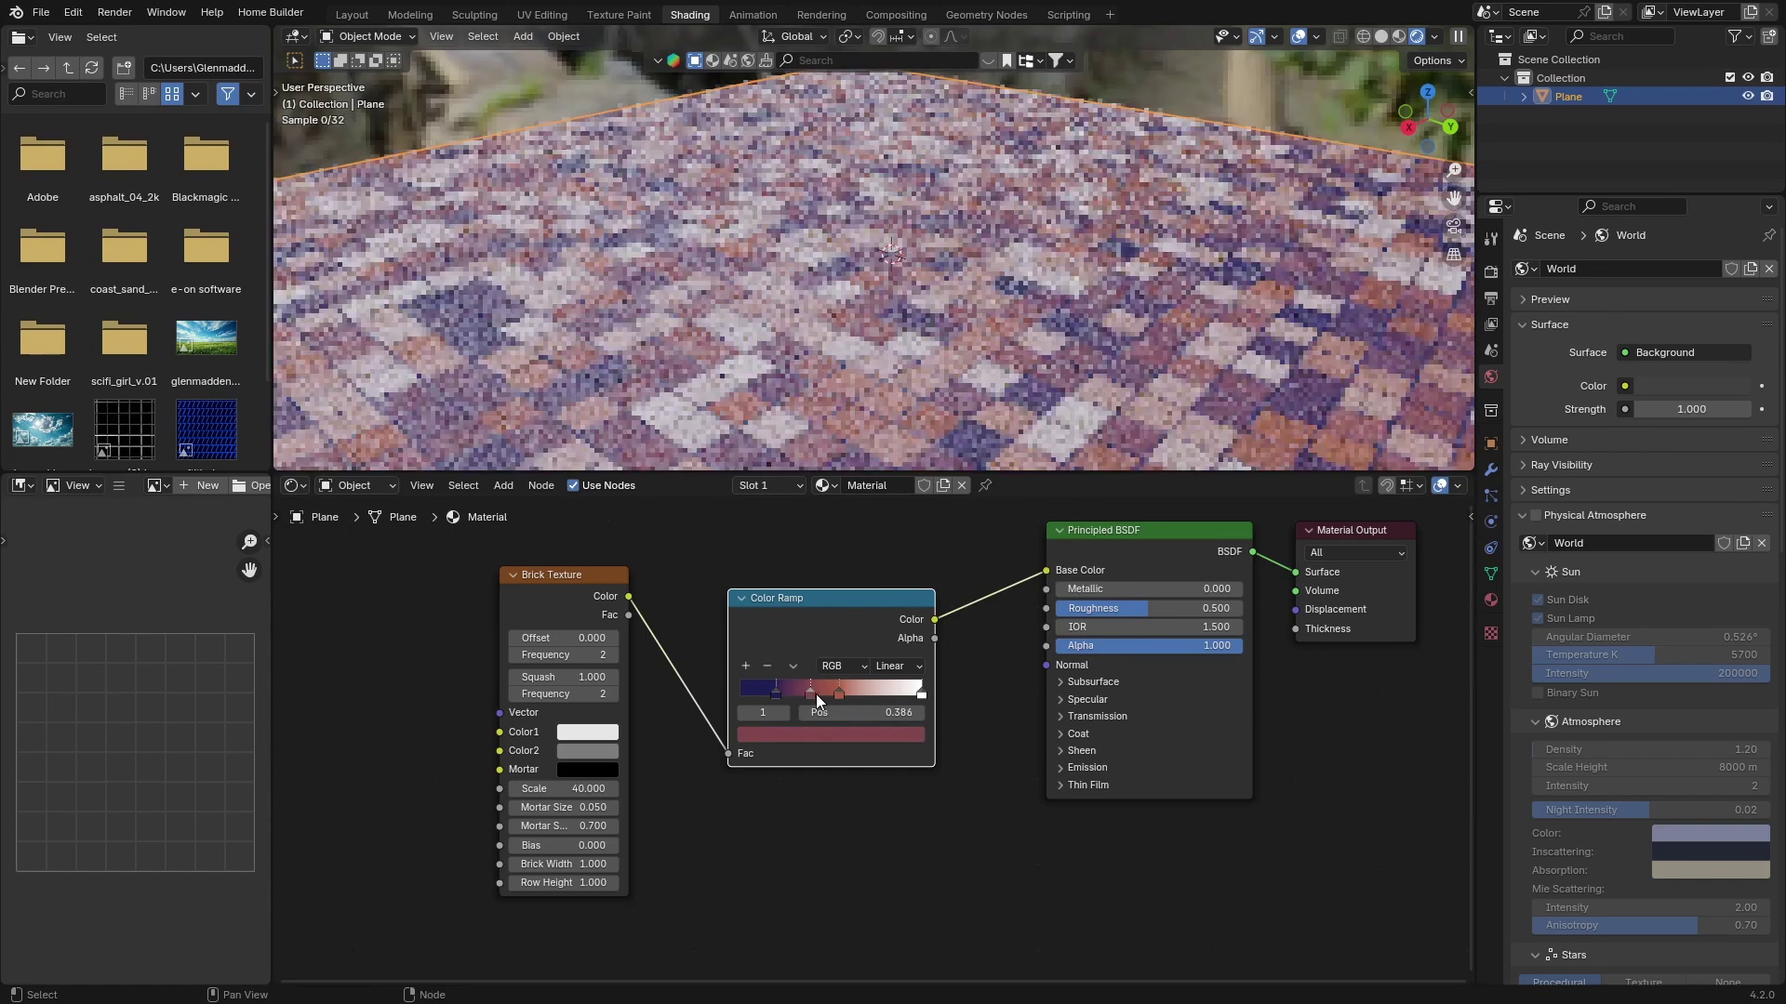
drag(816, 694, 859, 698)
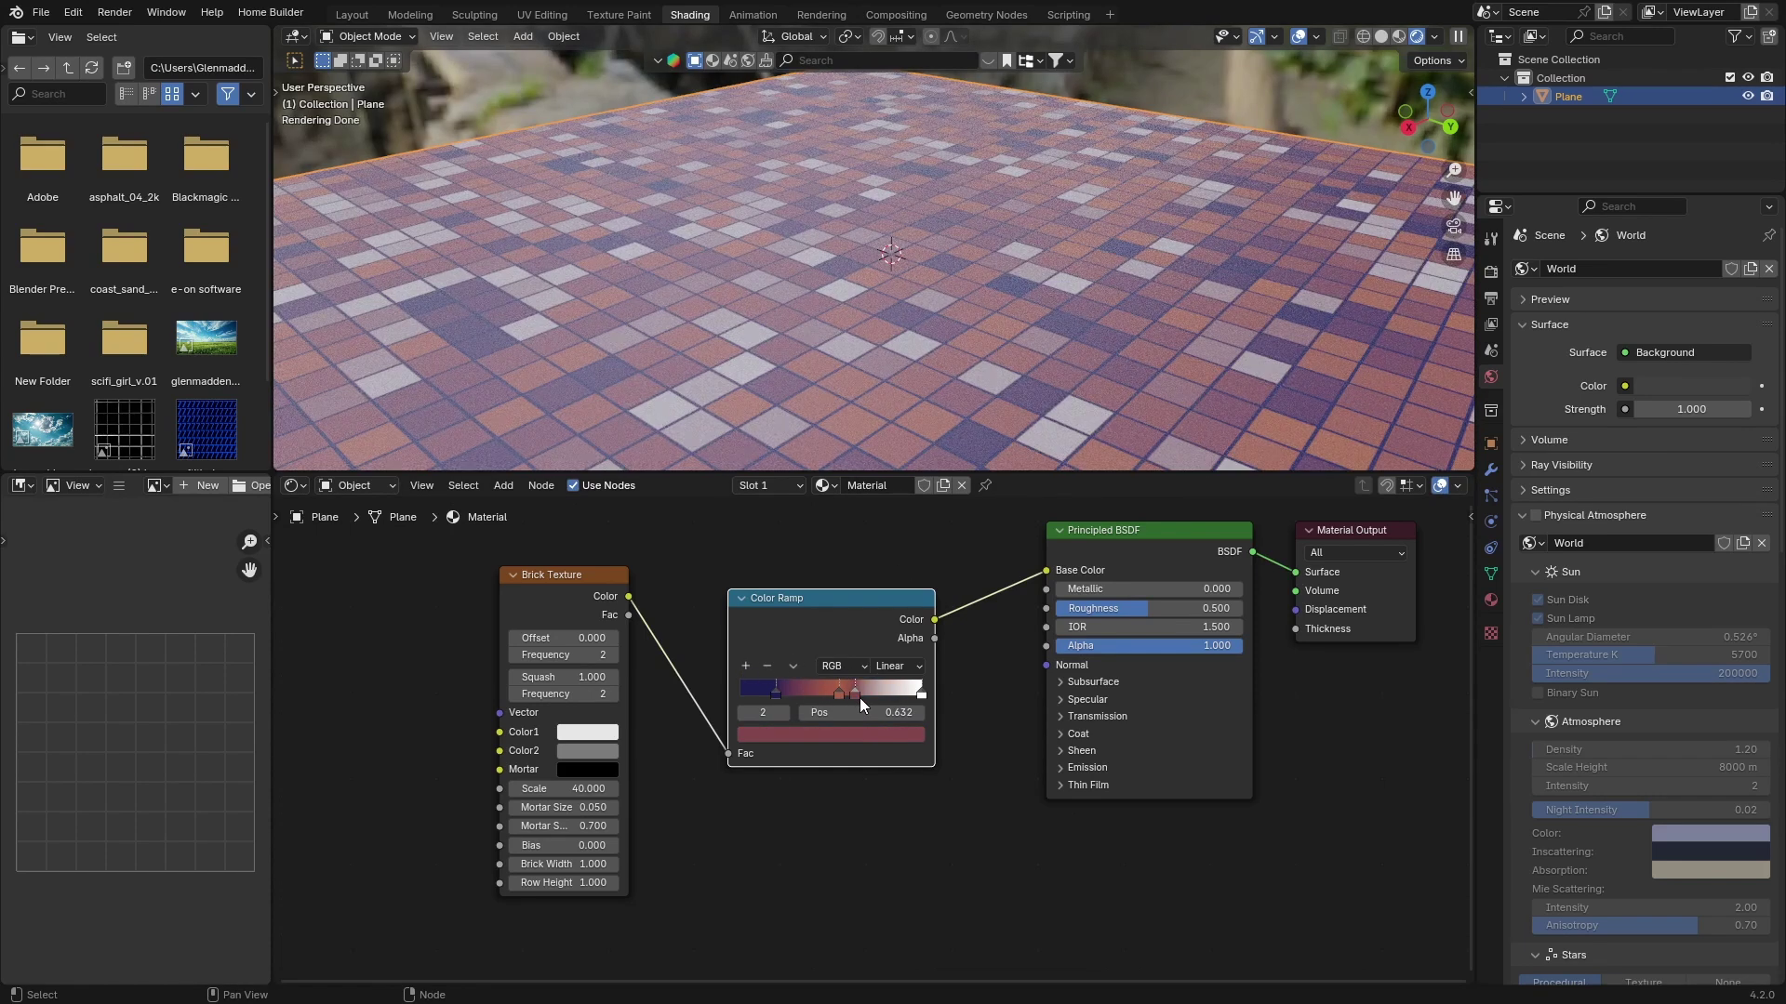
click(854, 733)
drag(910, 540, 910, 610)
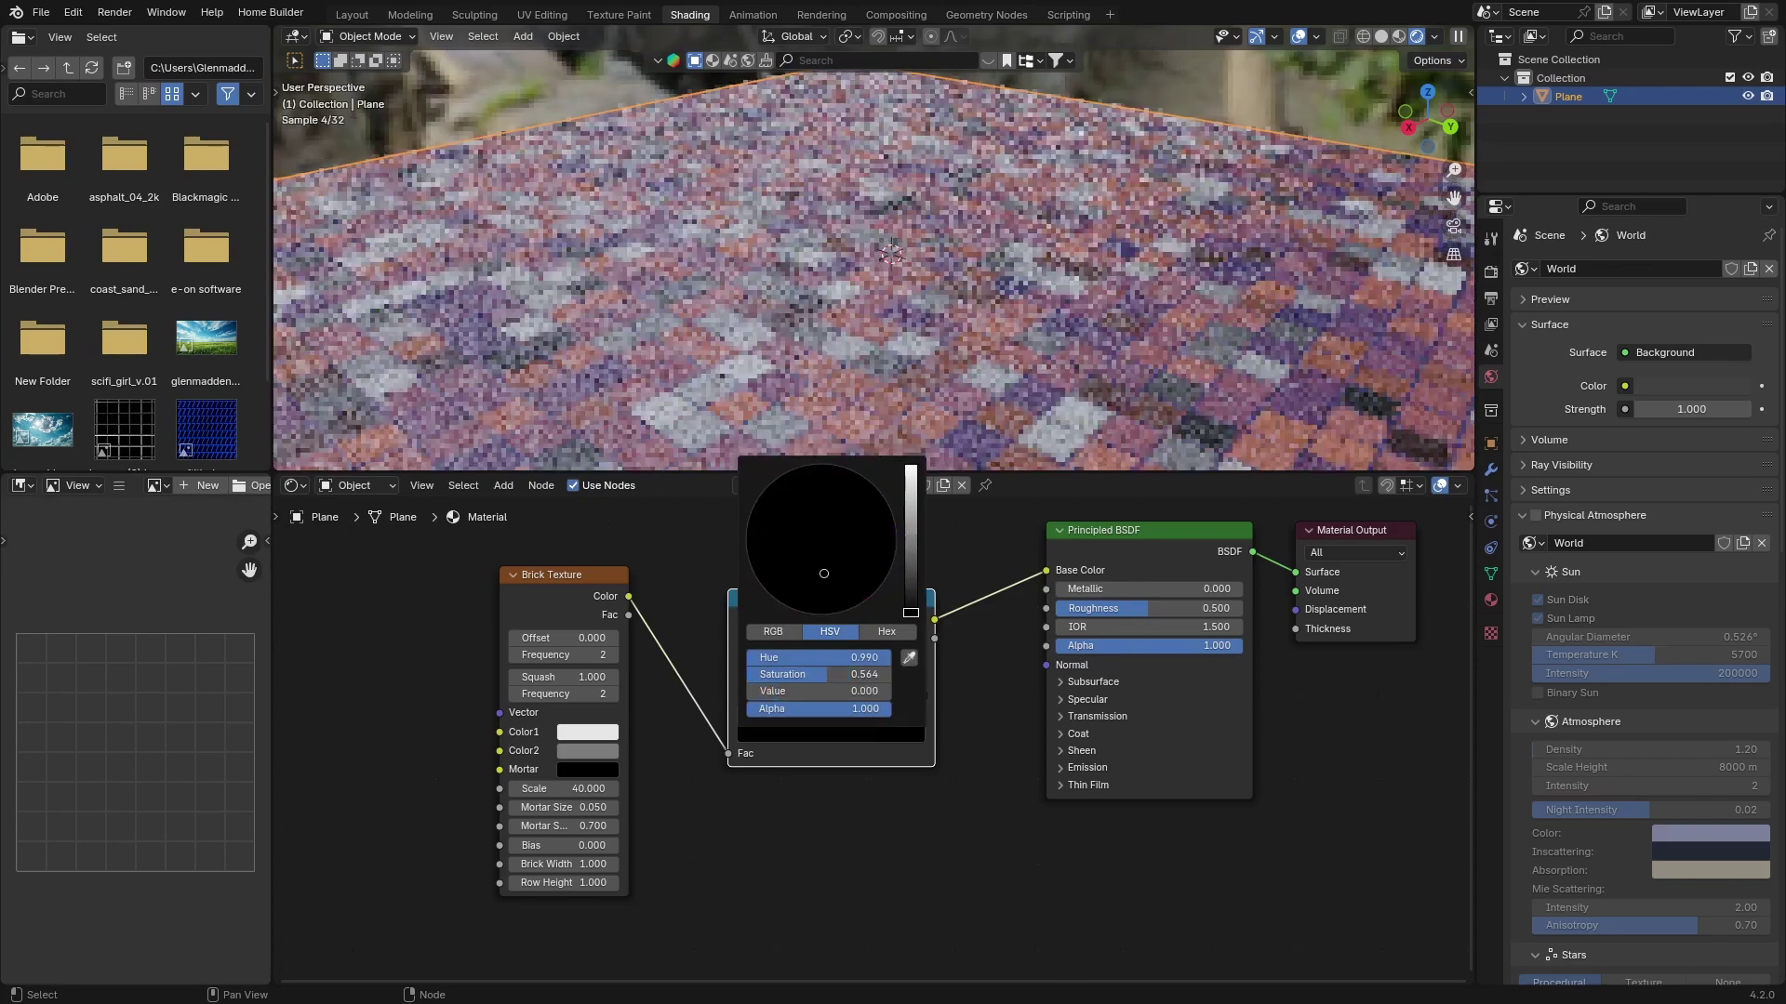
middle_drag(1034, 293, 935, 266)
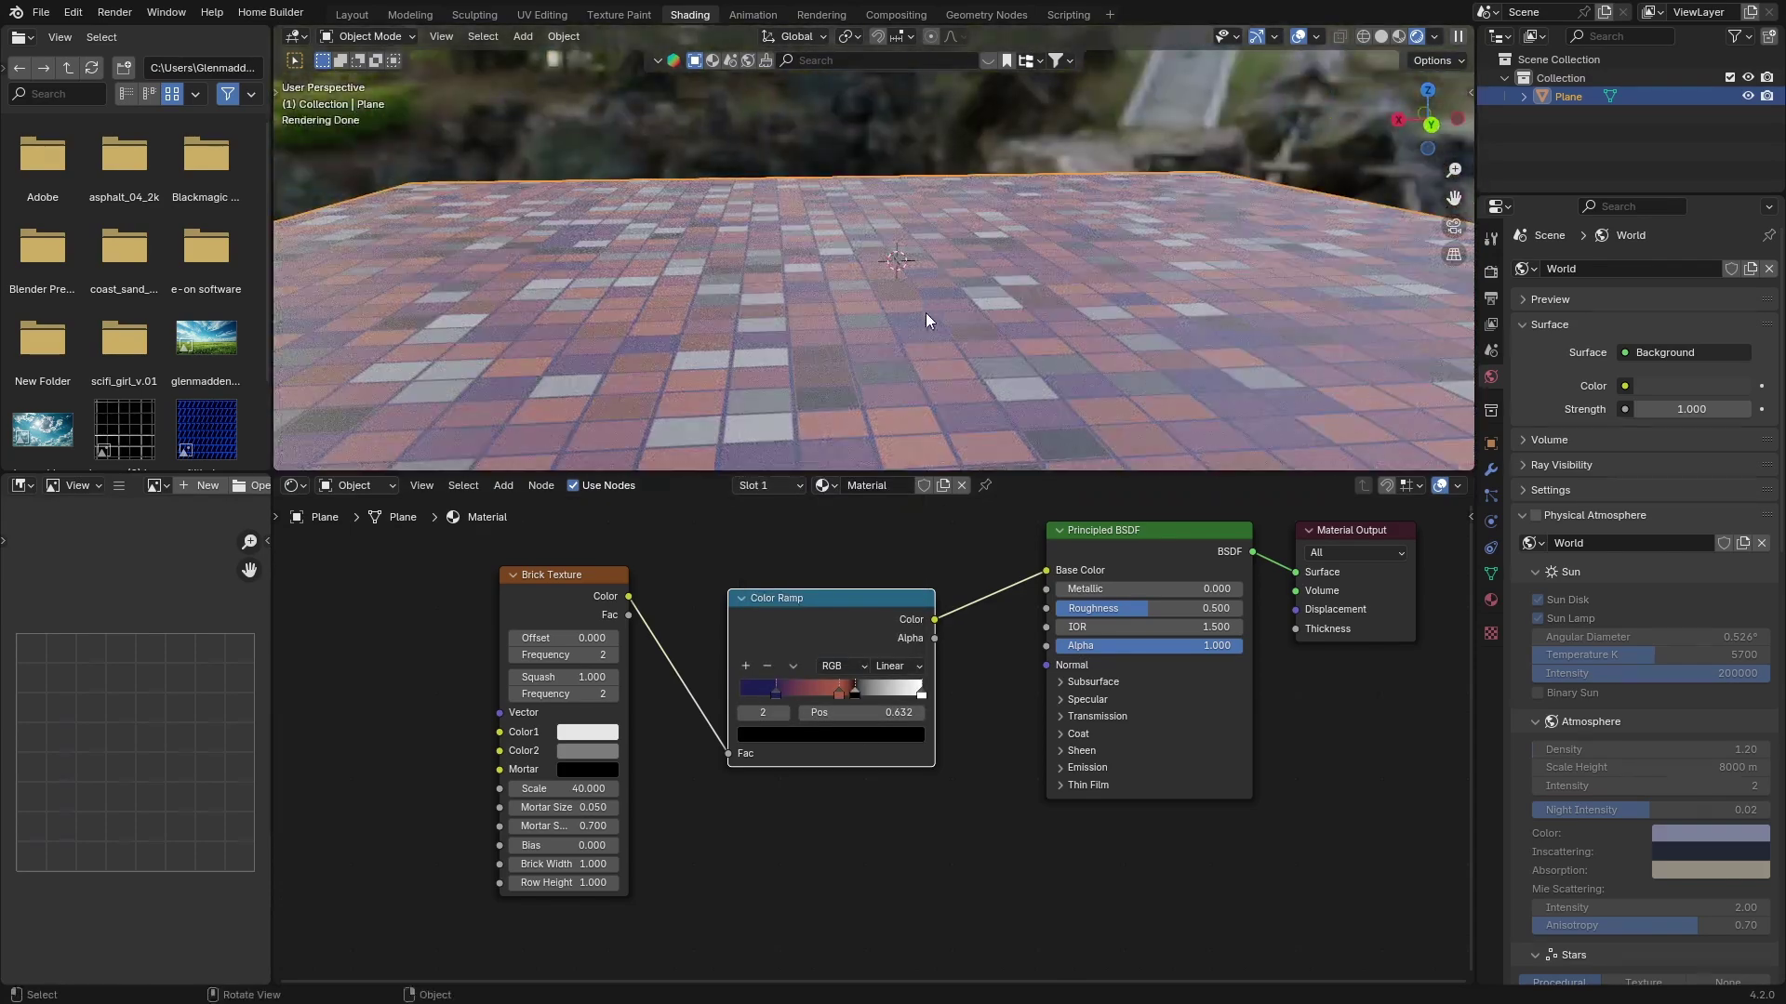
drag(857, 694, 849, 694)
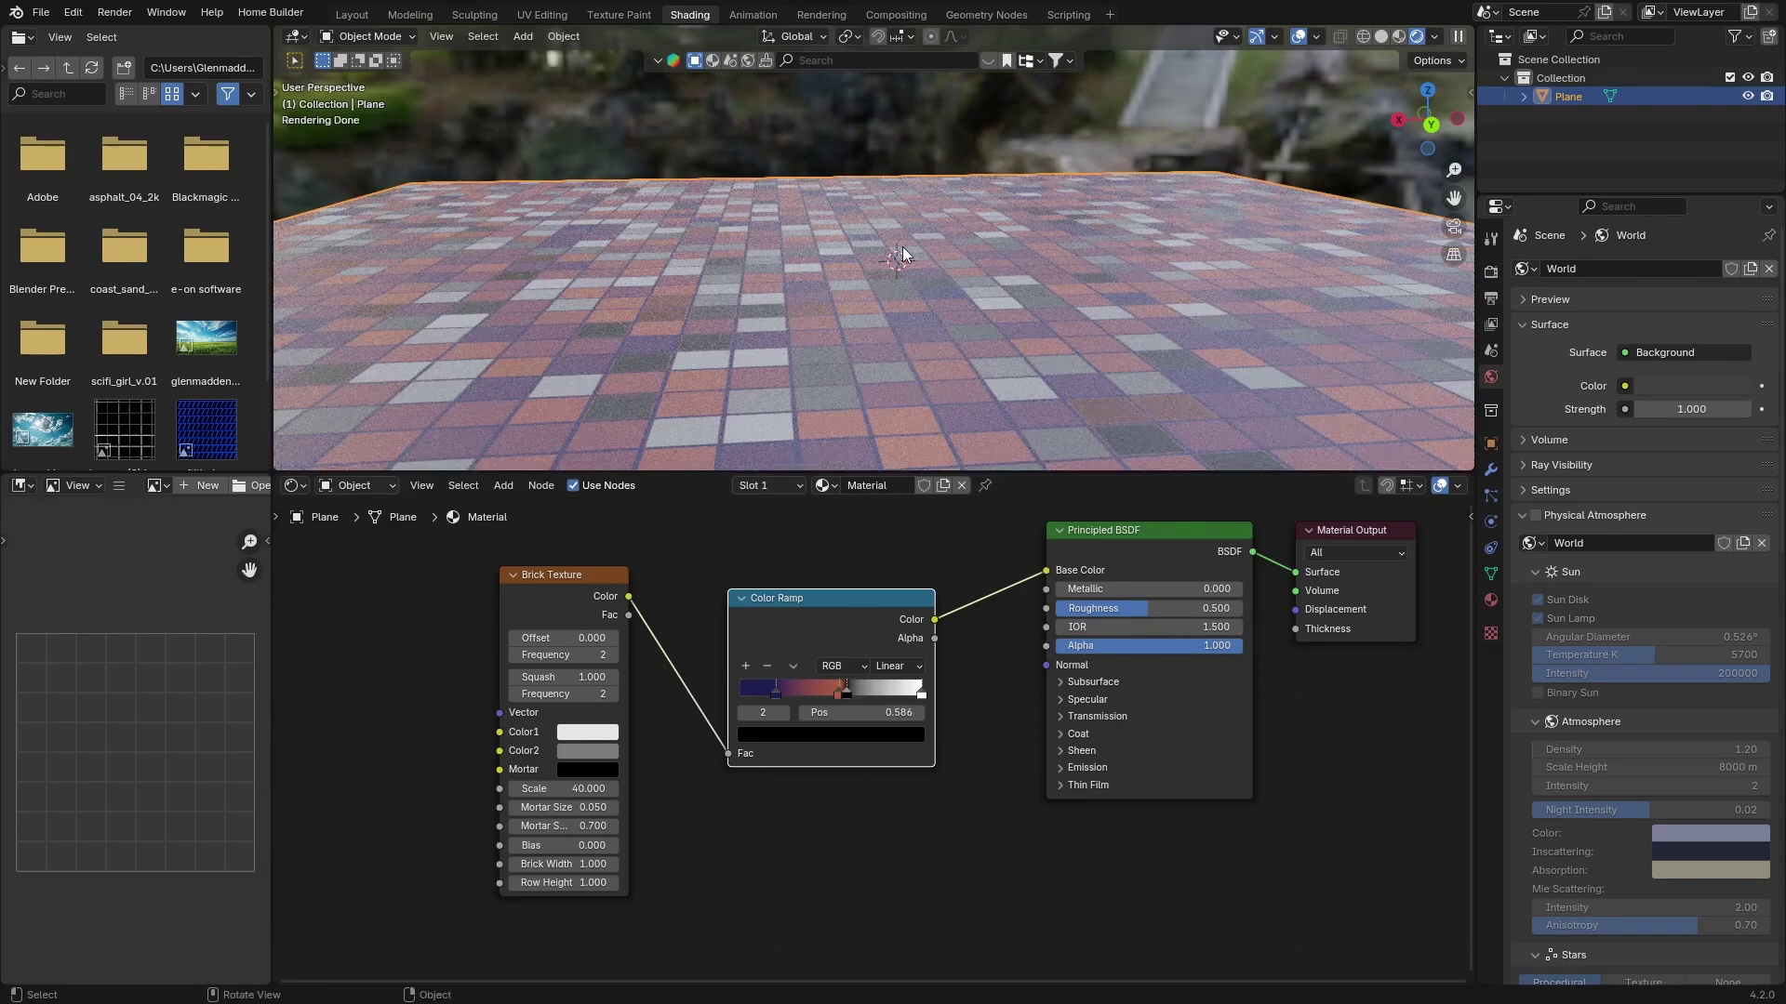
middle_drag(902, 248, 751, 311)
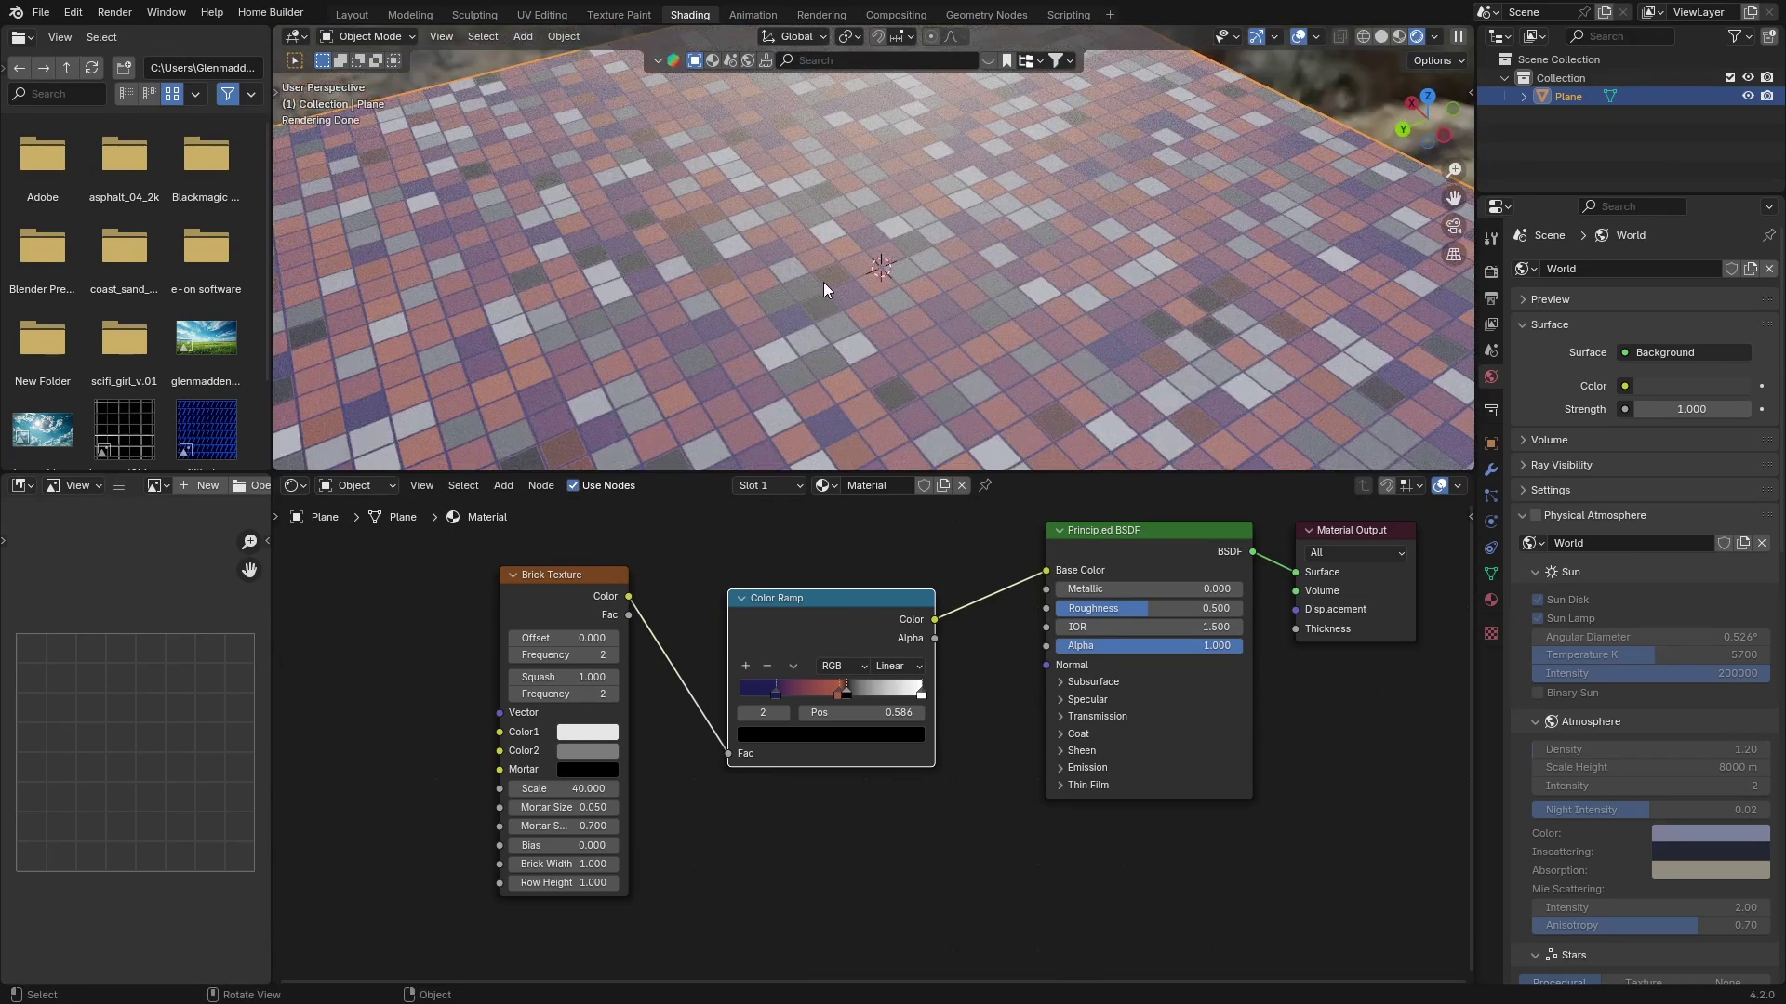
drag(515, 602, 367, 615)
drag(756, 623, 562, 655)
- Insert a Mix Color node before Base Color, driven by the Brick Texture Fac
key(shift+a)
click(805, 577)
text(m)
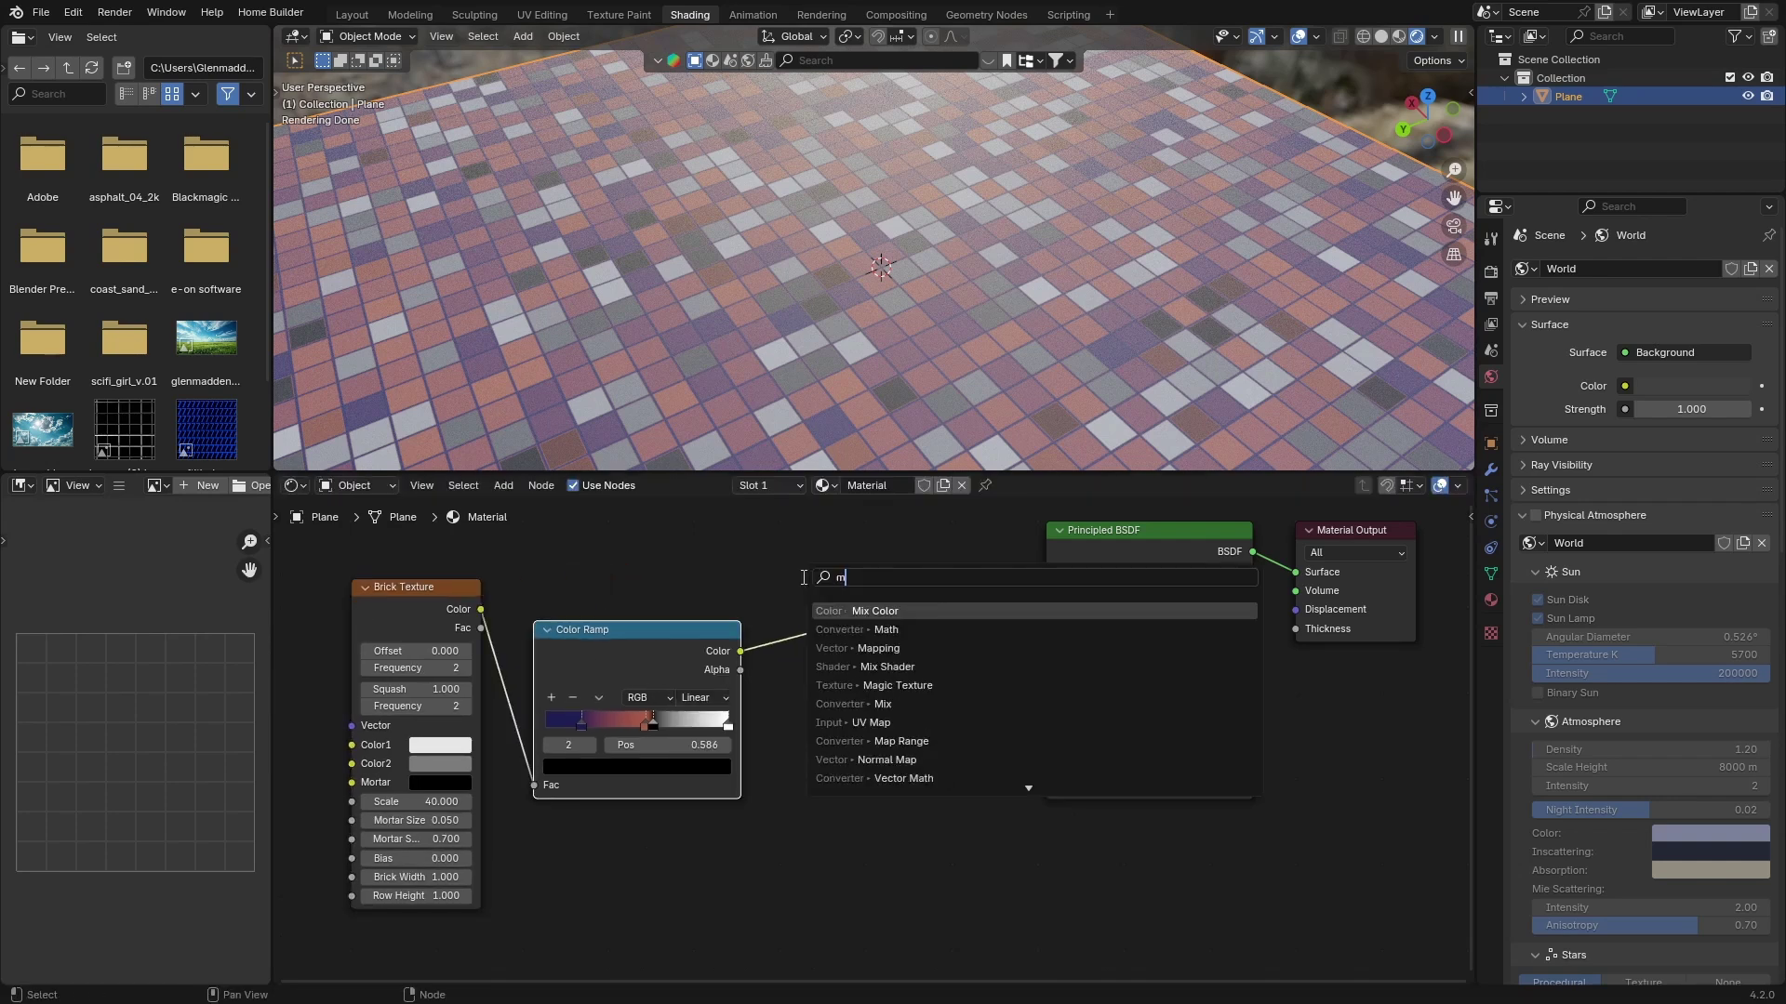
text(ix)
key(Down)
key(Return)
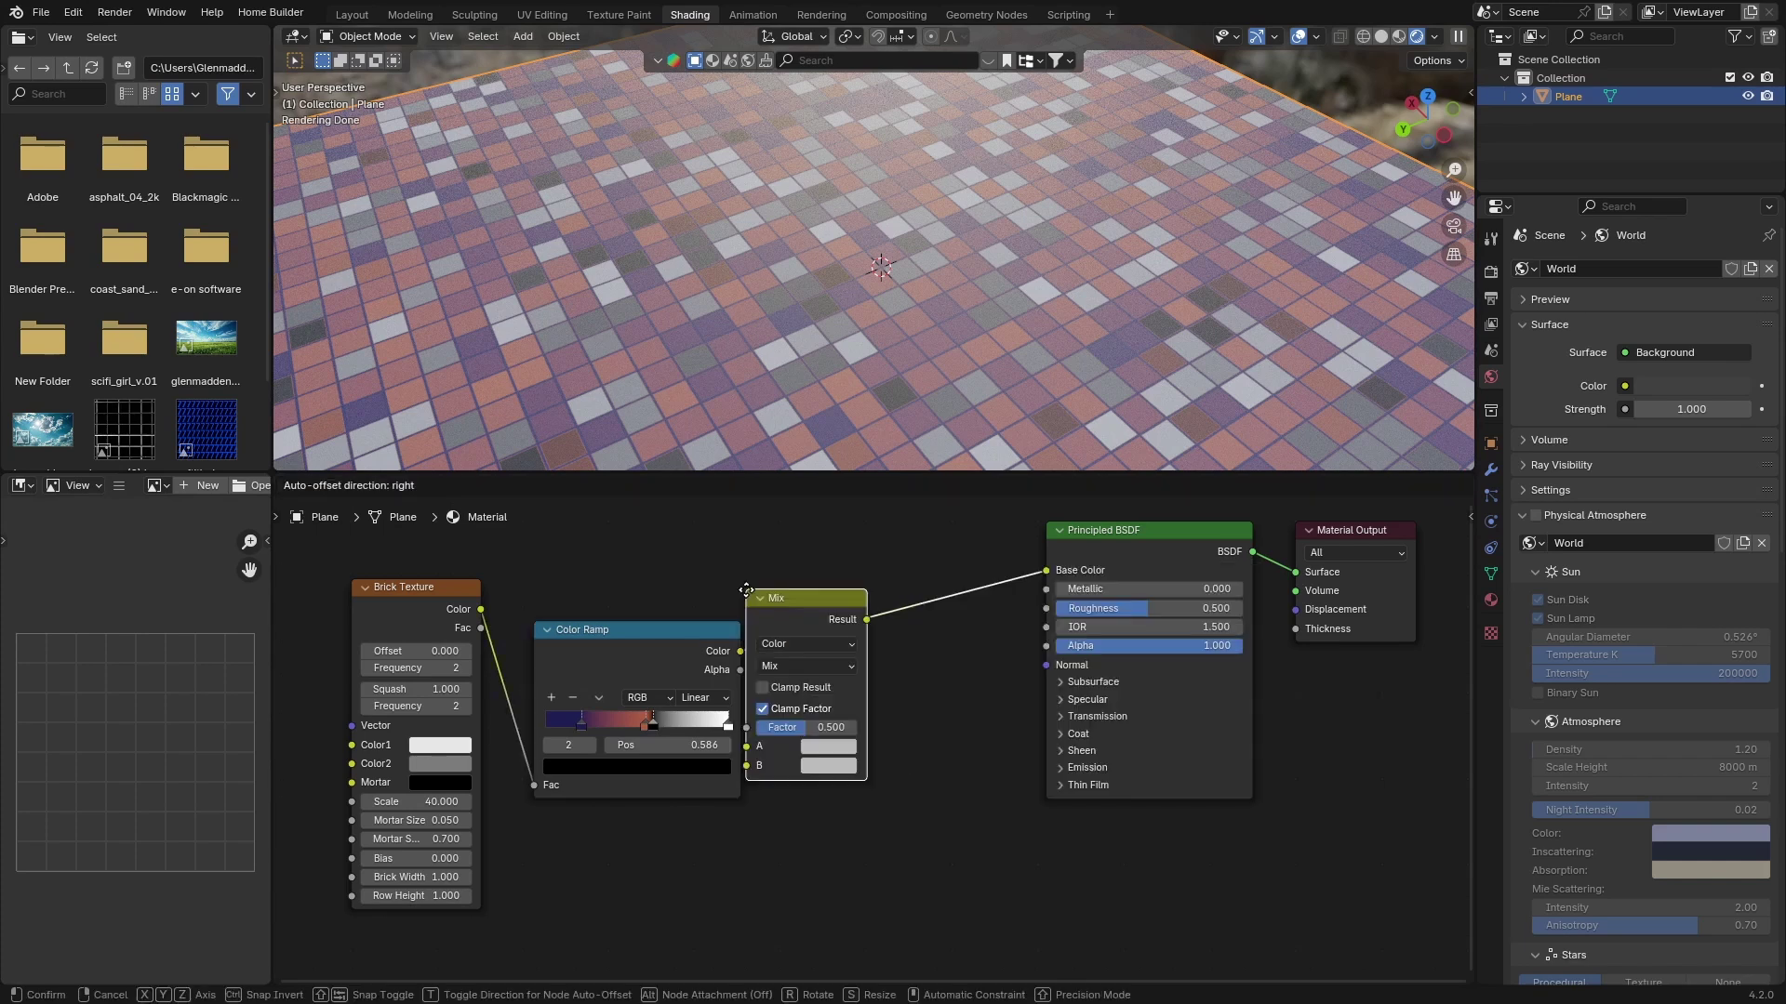
click(730, 592)
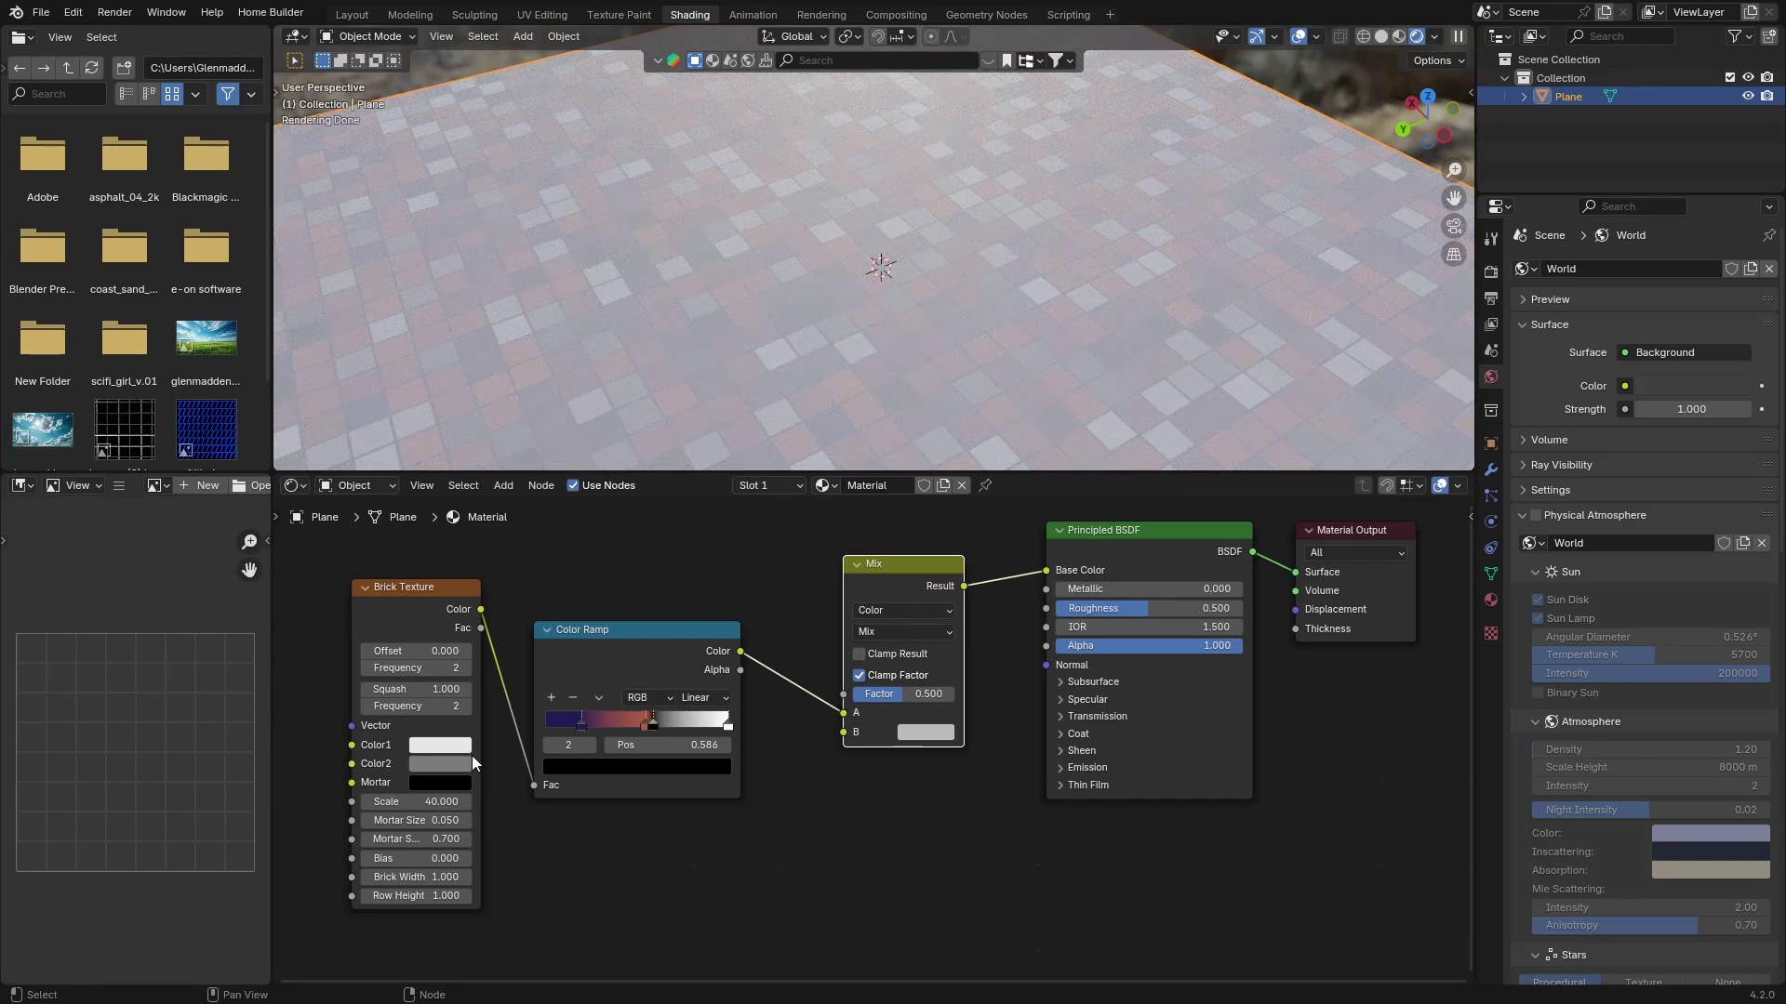
drag(481, 628, 842, 694)
- Set the Mix node's B colour to light grey
middle_drag(841, 427, 762, 367)
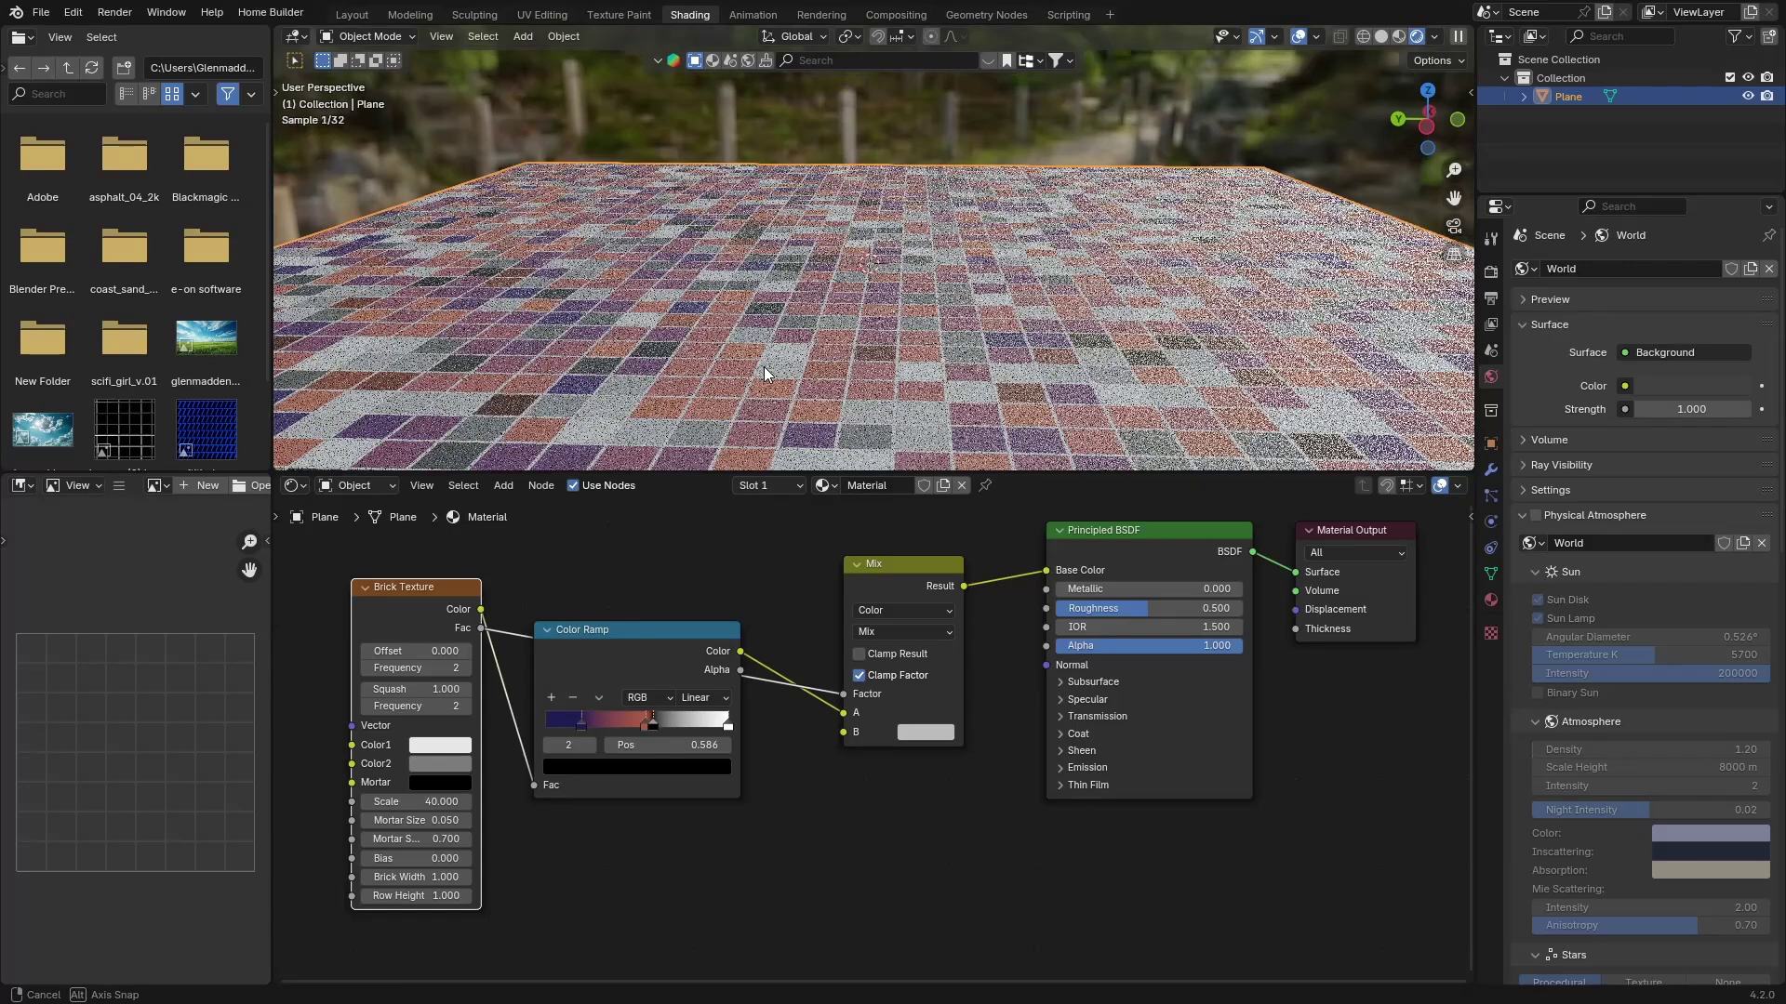
click(913, 729)
mouse_move(975, 537)
mouse_down()
mouse_move(966, 581)
mouse_move(1004, 608)
mouse_up()
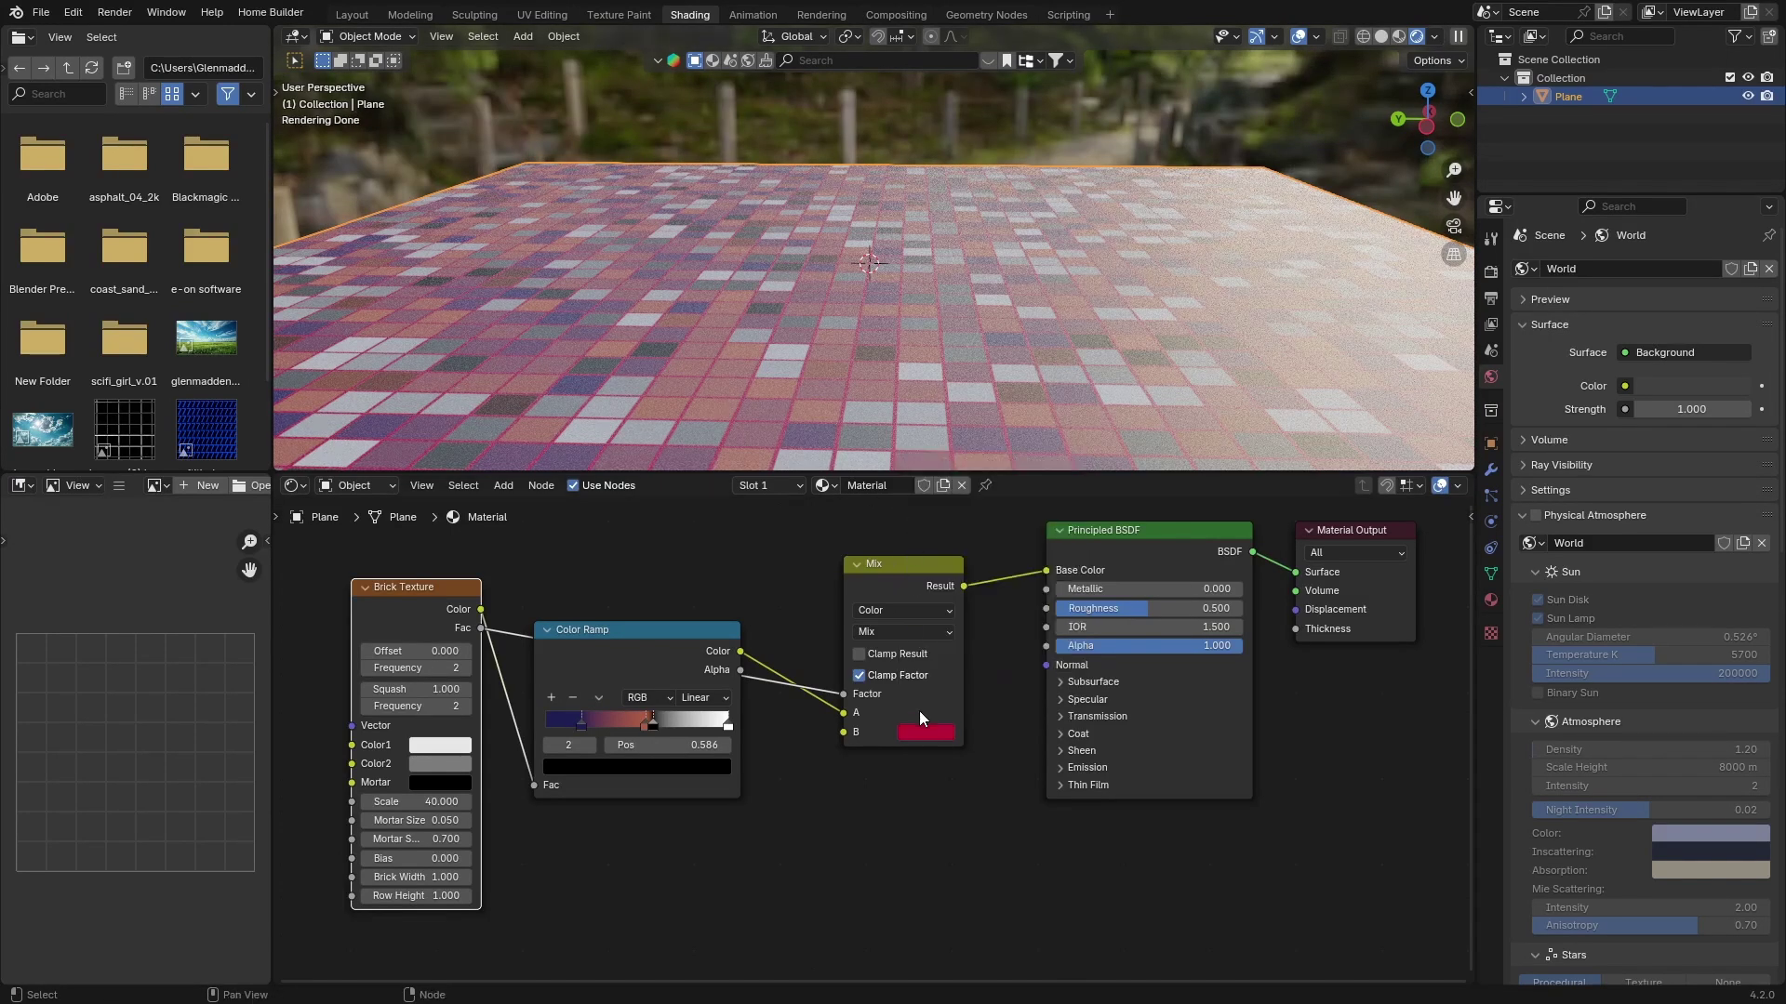
click(924, 734)
click(986, 534)
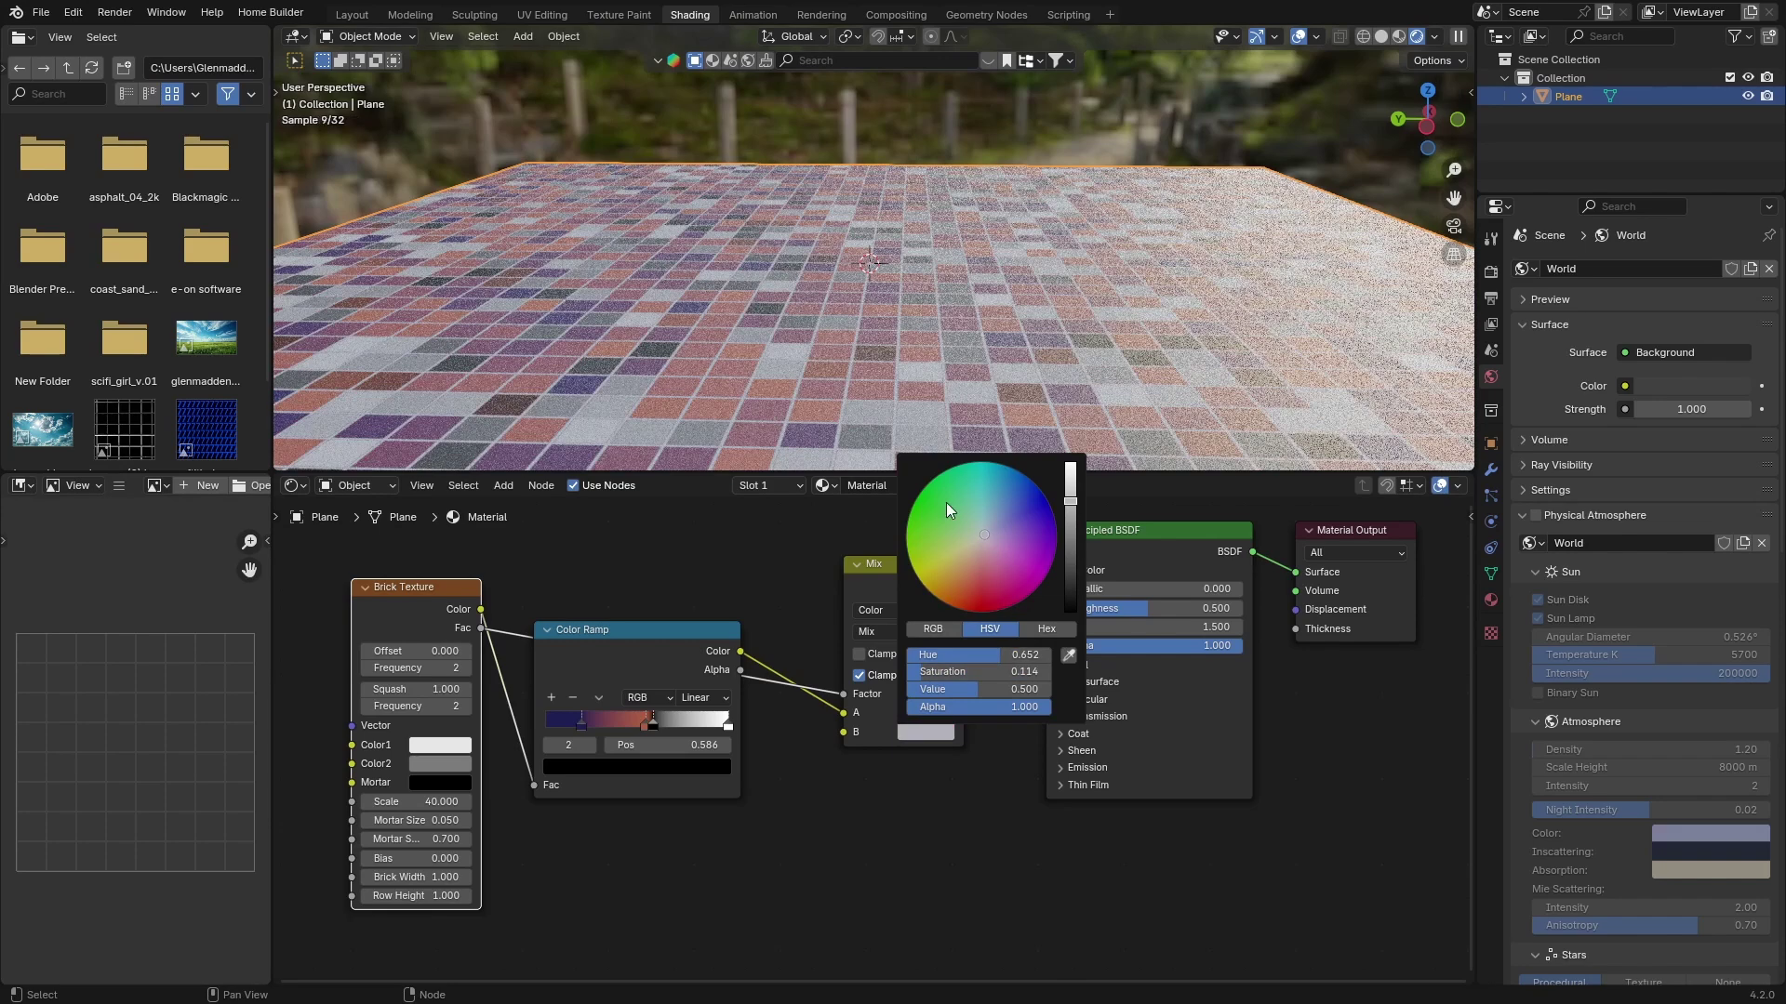
middle_drag(856, 391, 712, 304)
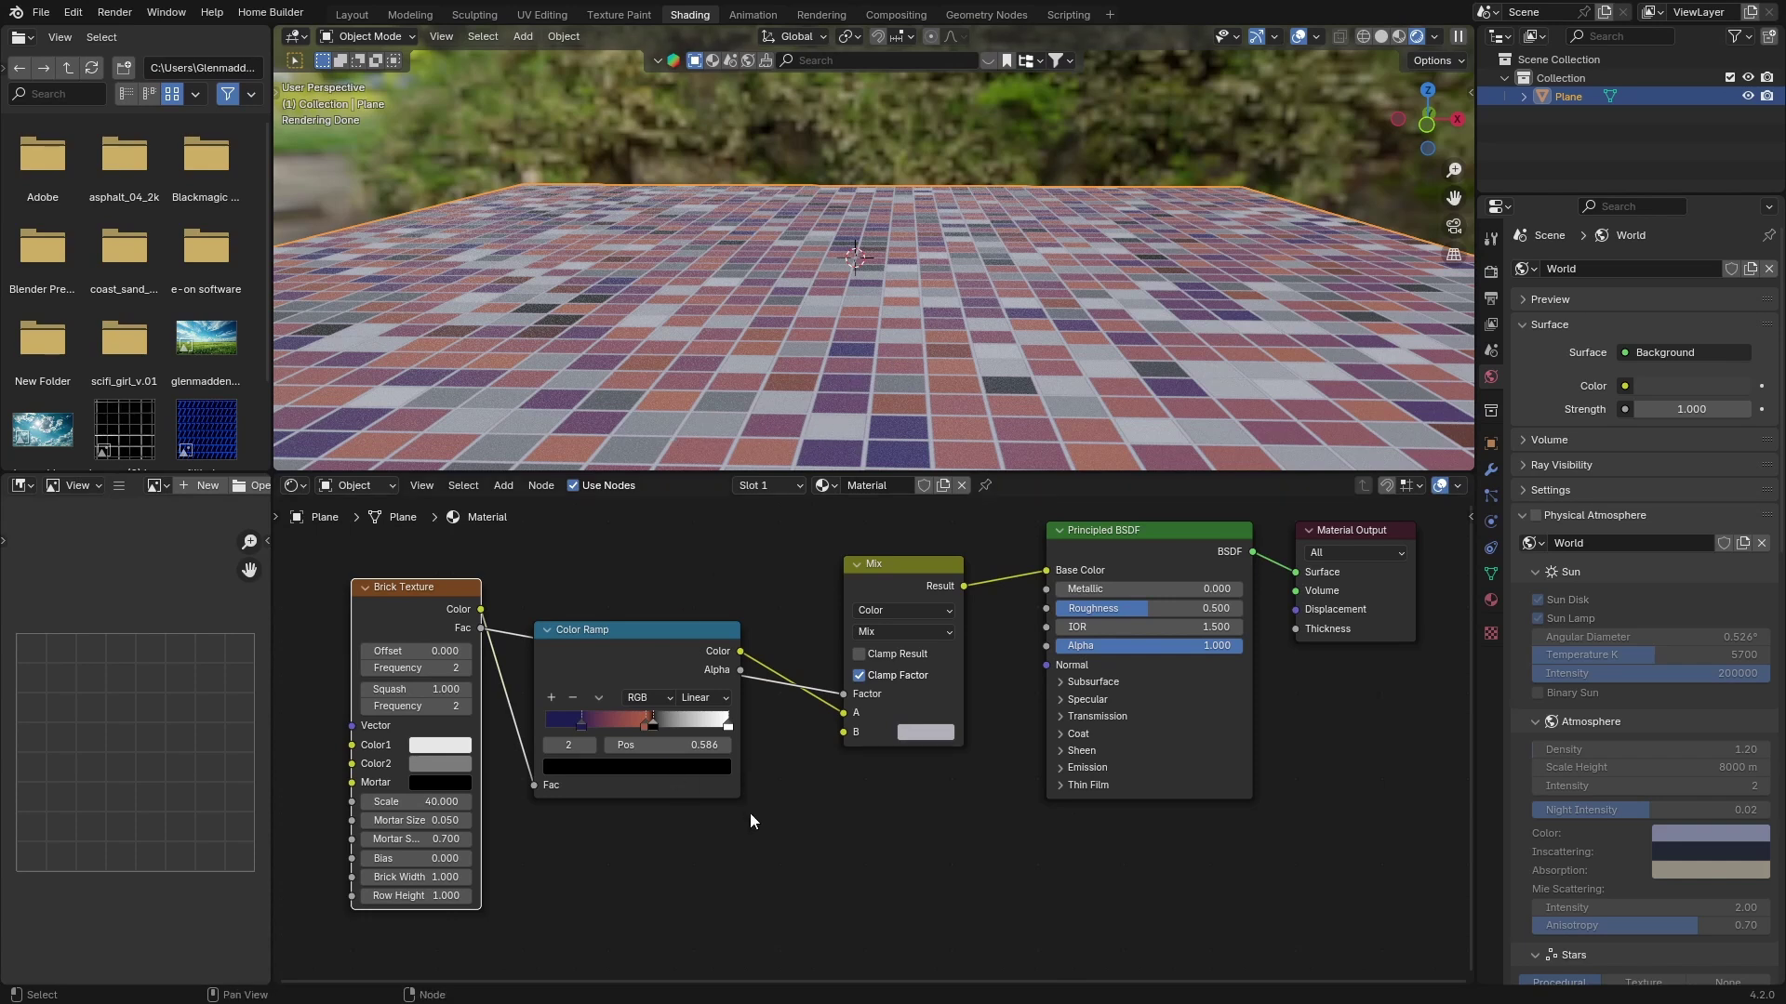
- Add a Bump node taking Brick Color as Height and feeding the Principled BSDF Normal
key(shift+a)
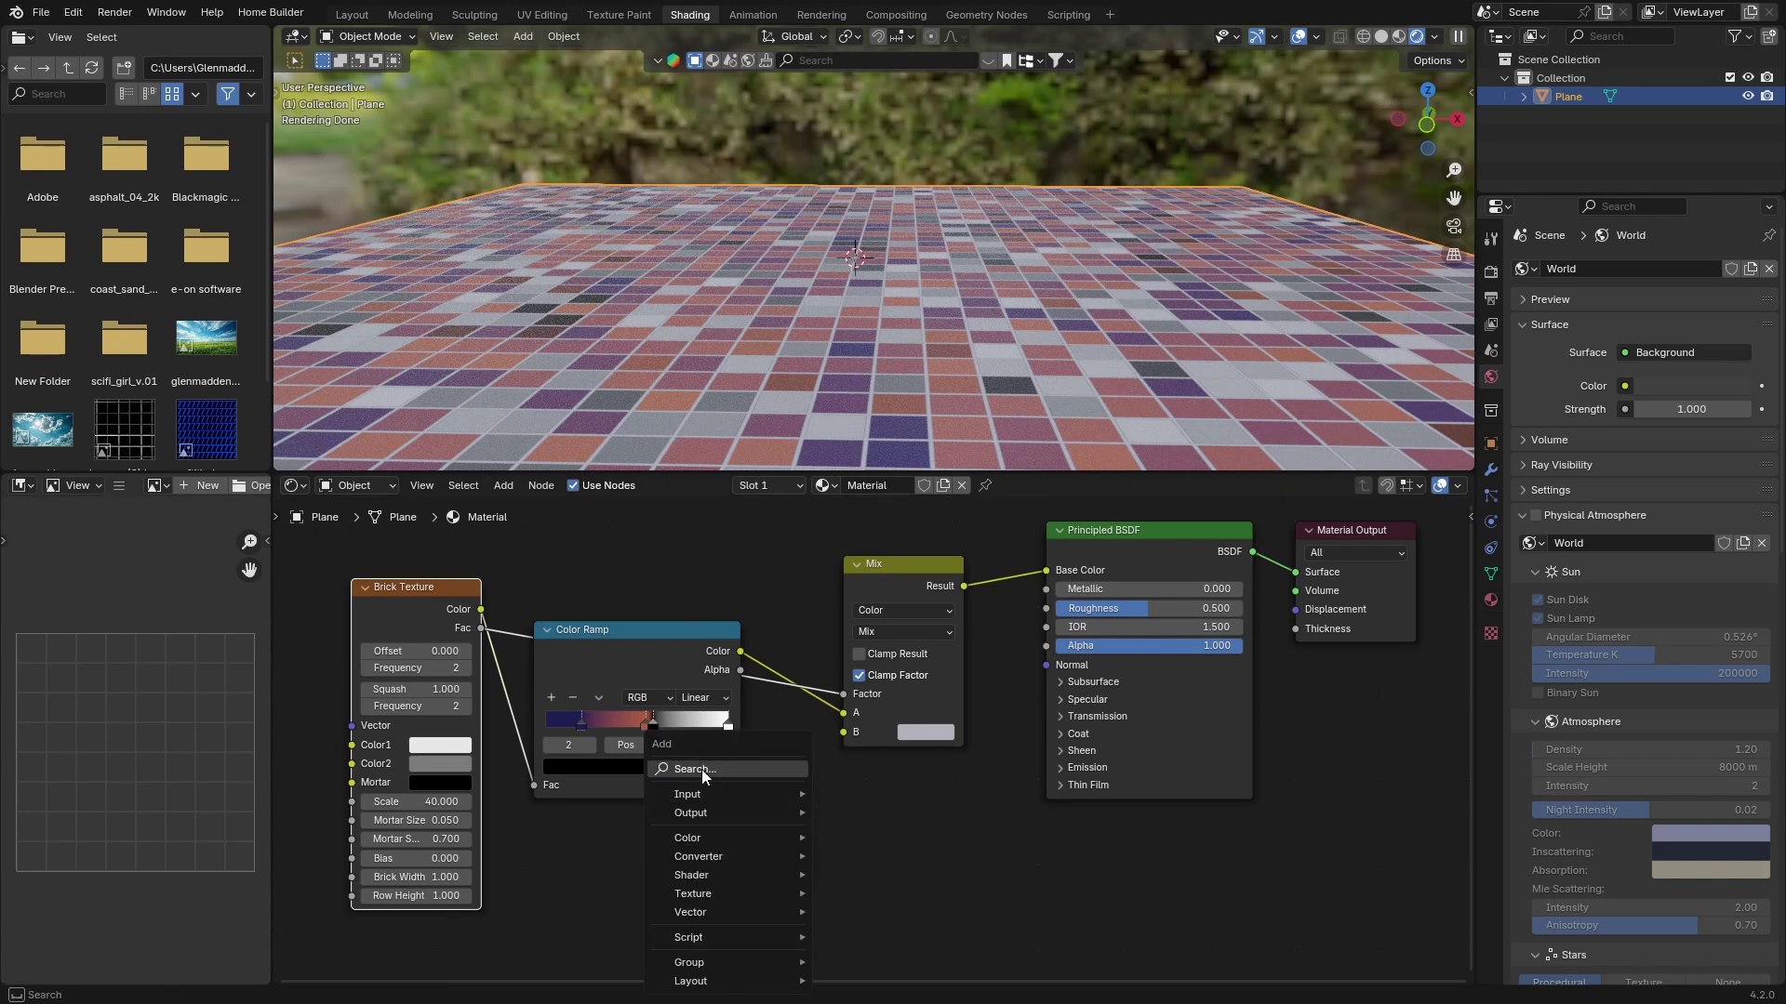
click(701, 769)
text(bump)
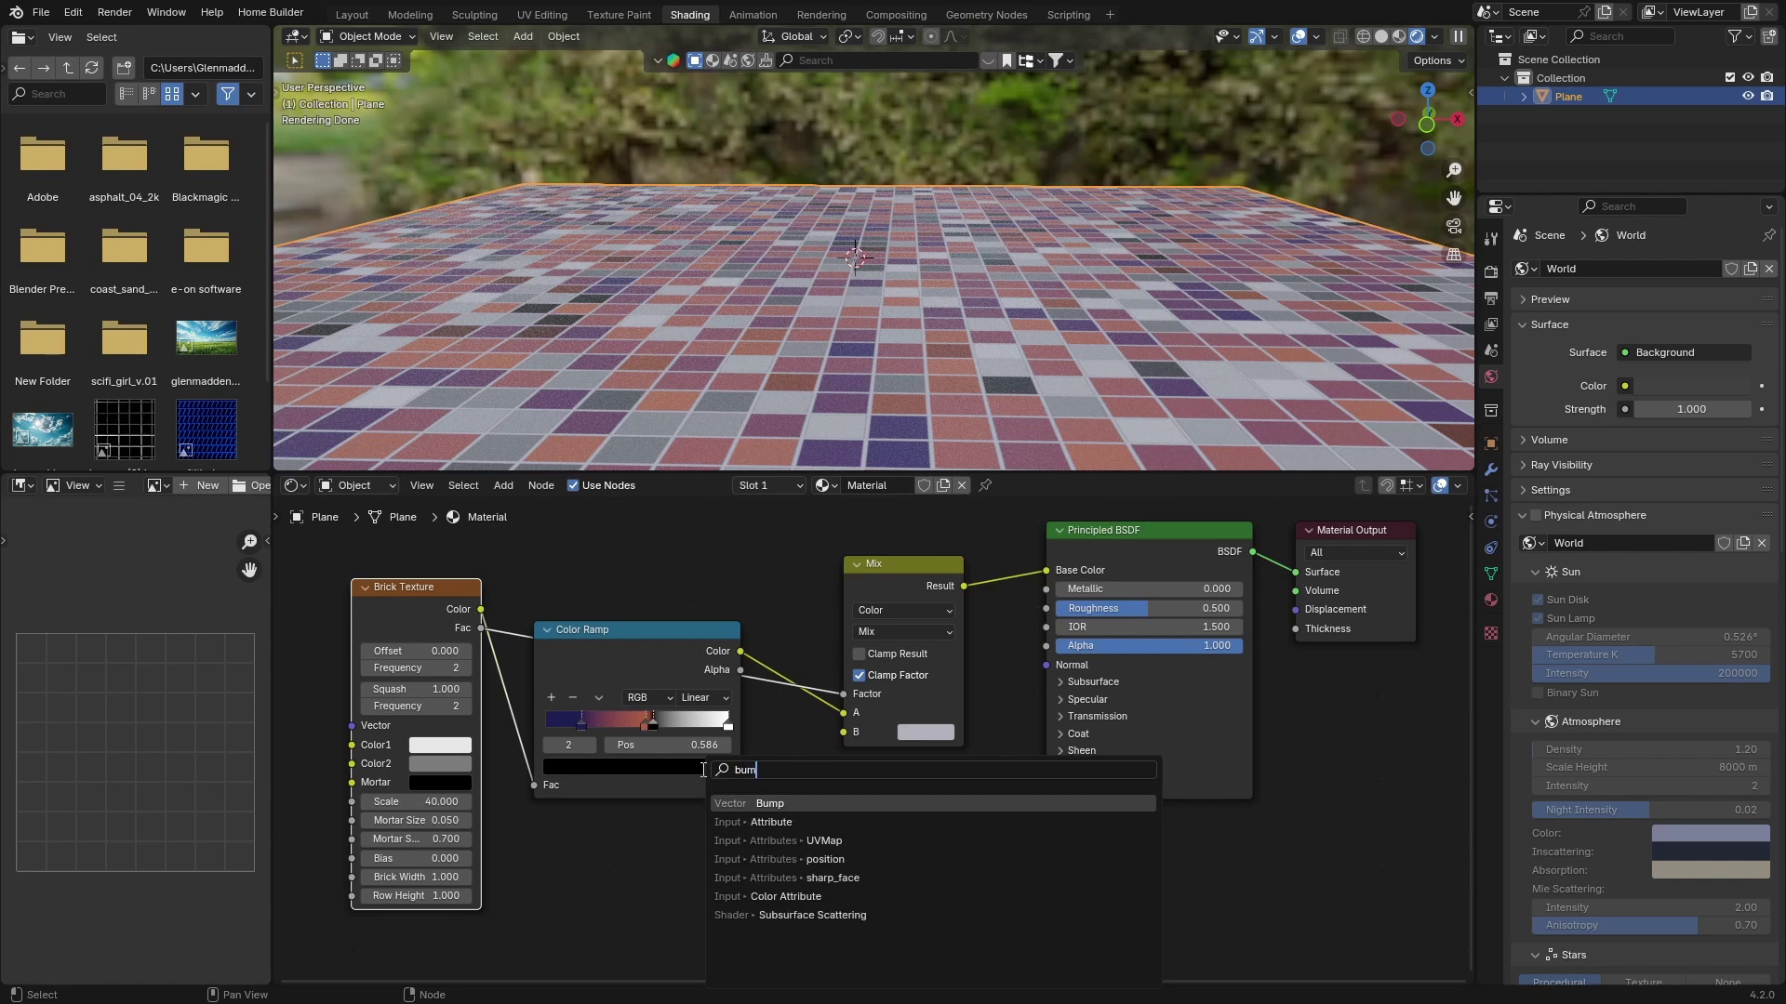
key(Return)
click(824, 819)
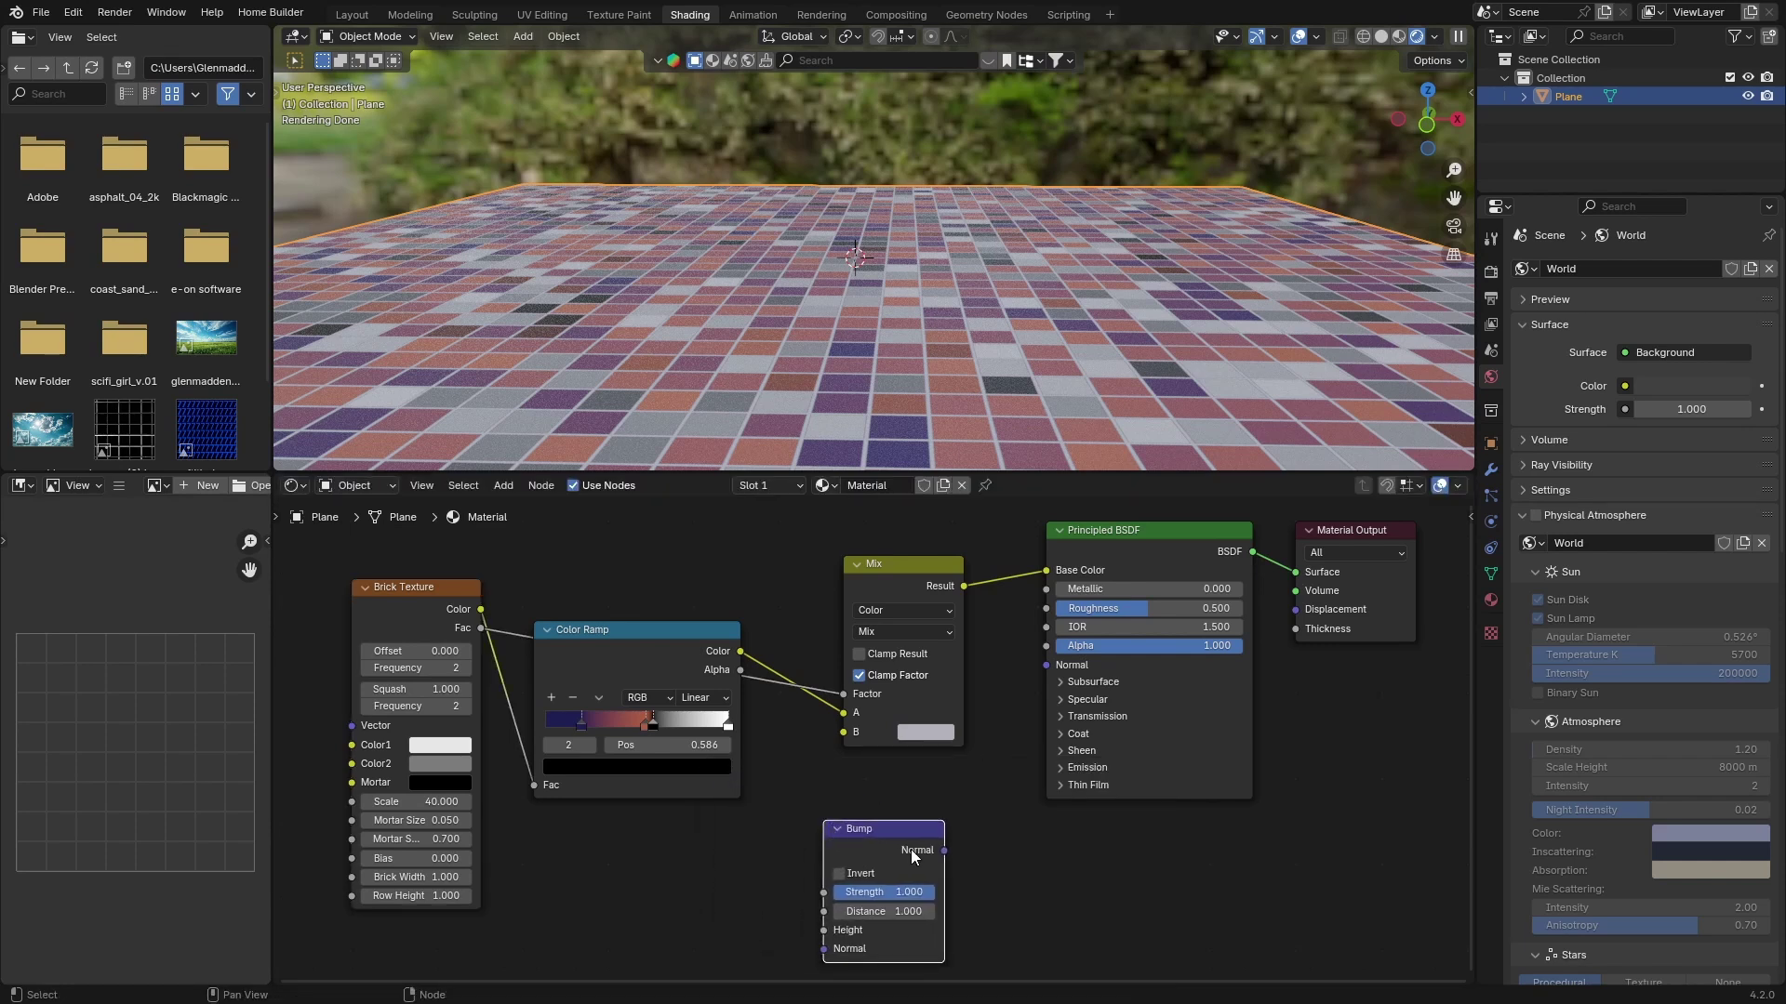
drag(481, 609, 815, 934)
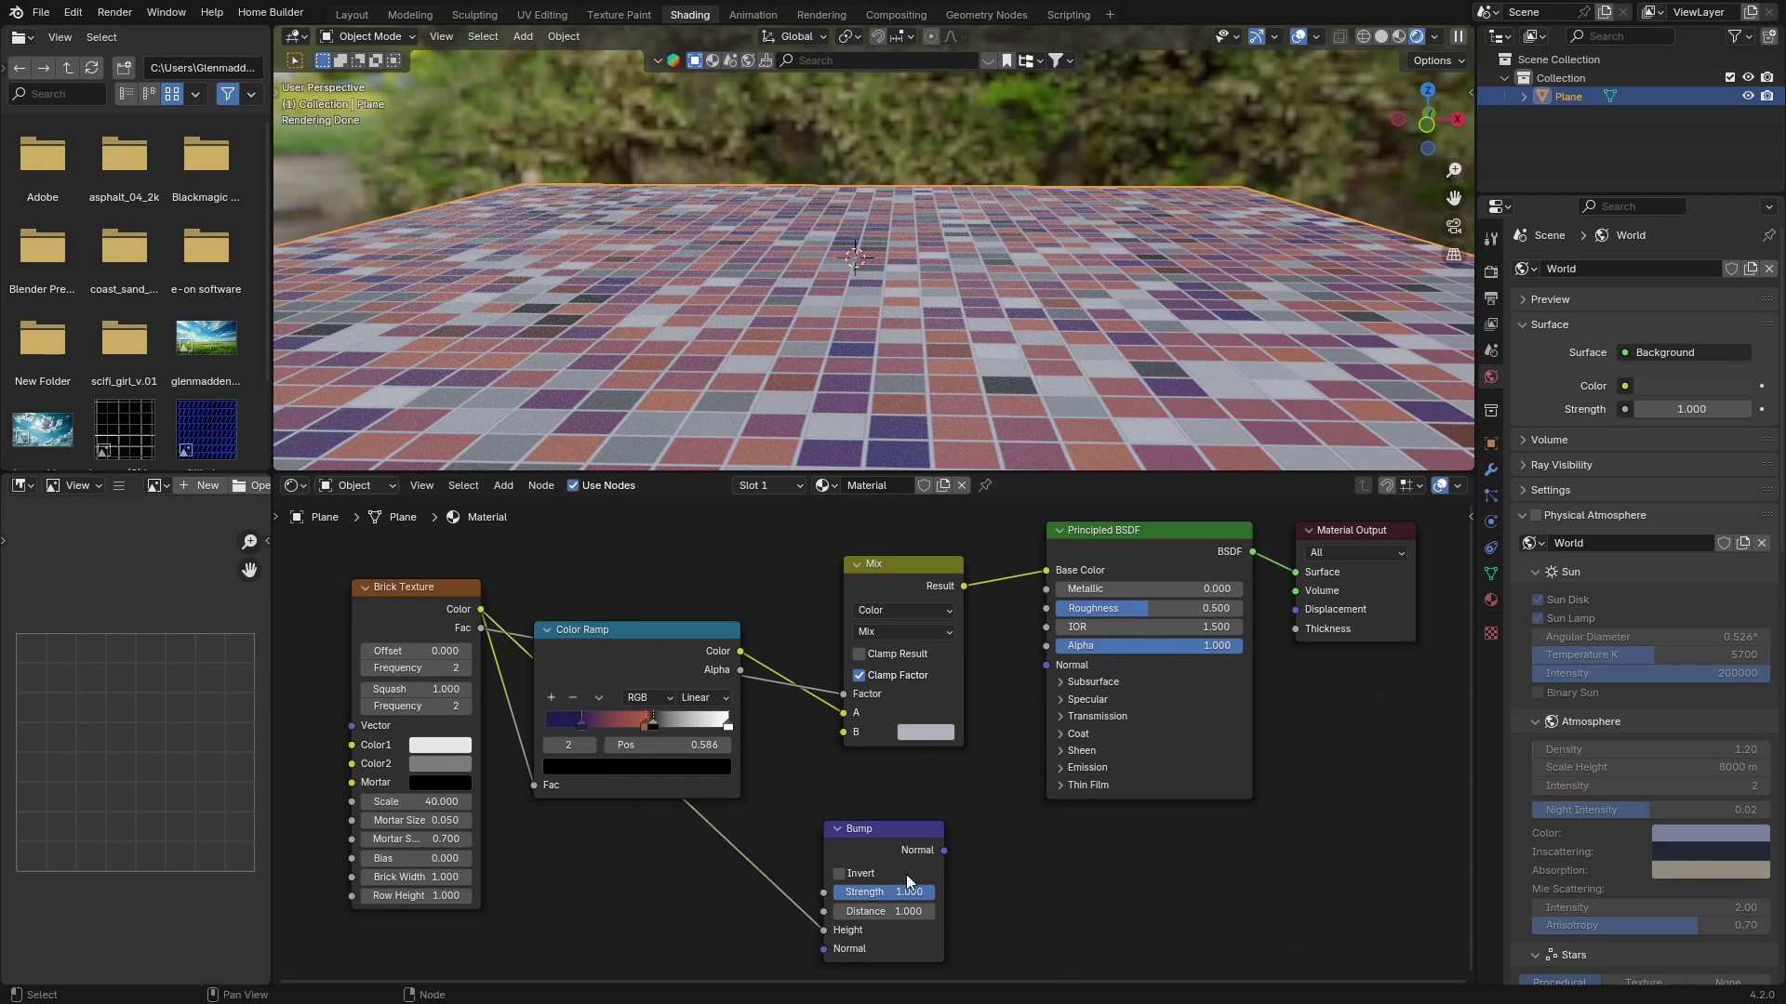
drag(944, 850, 1040, 670)
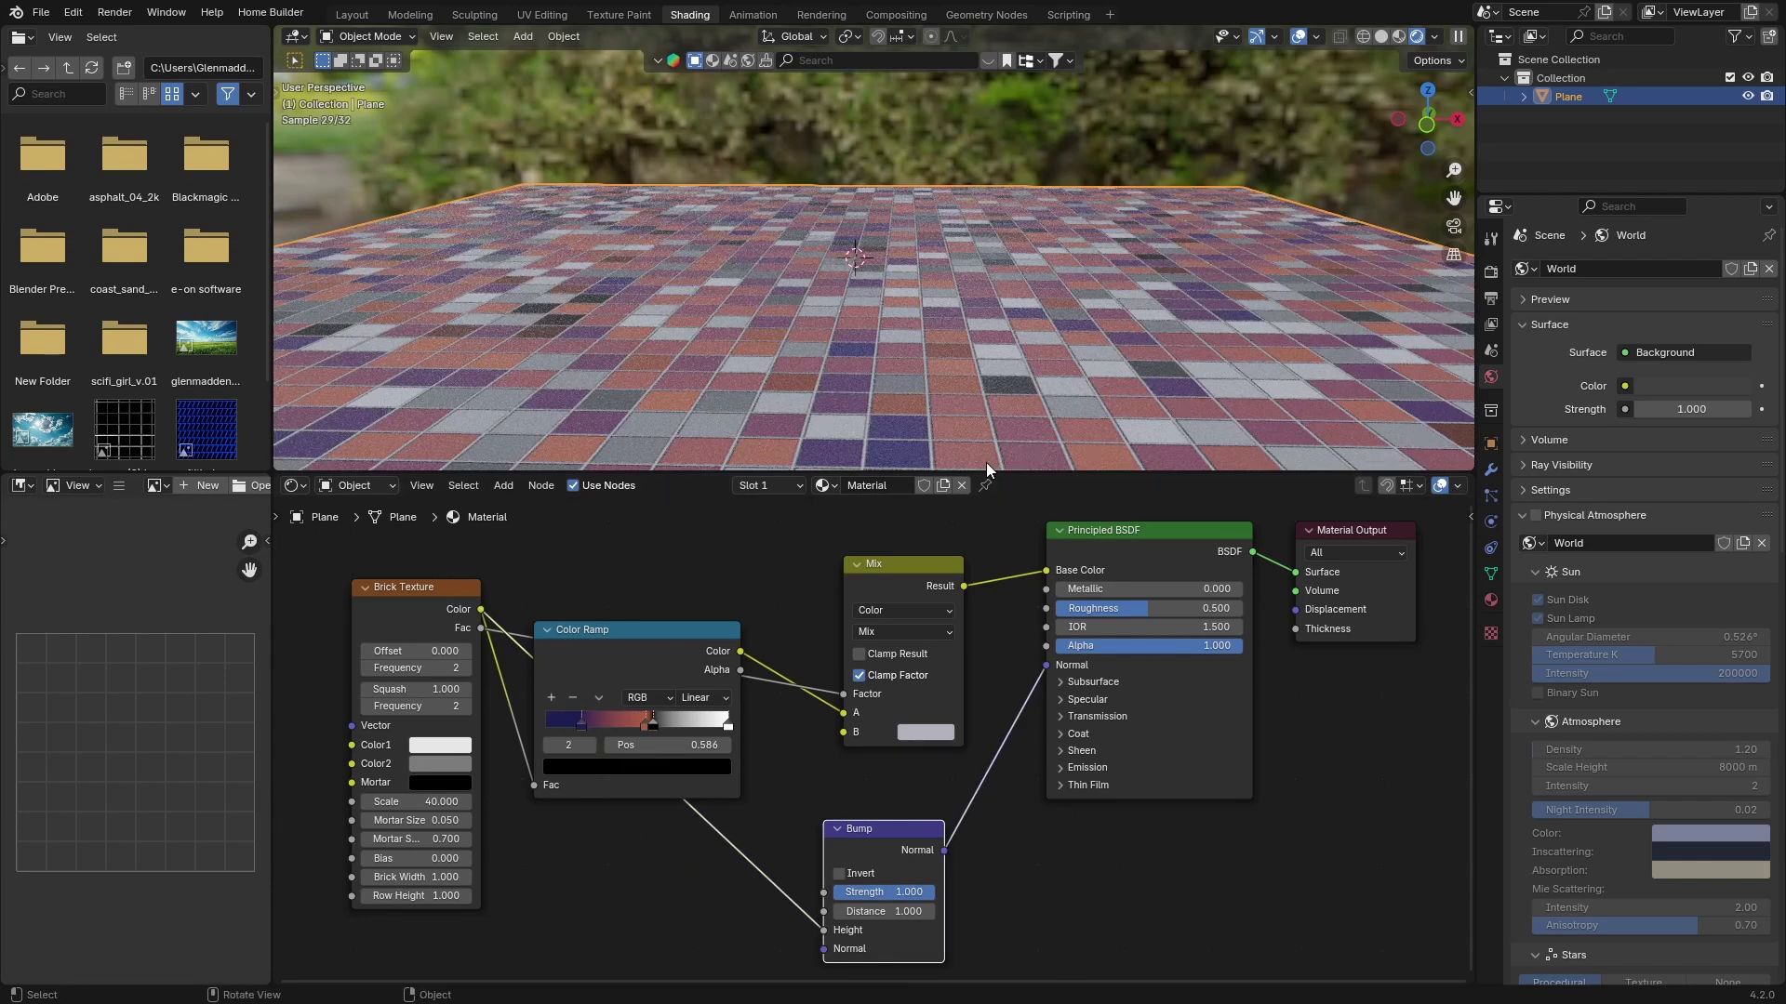
middle_drag(876, 372, 778, 355)
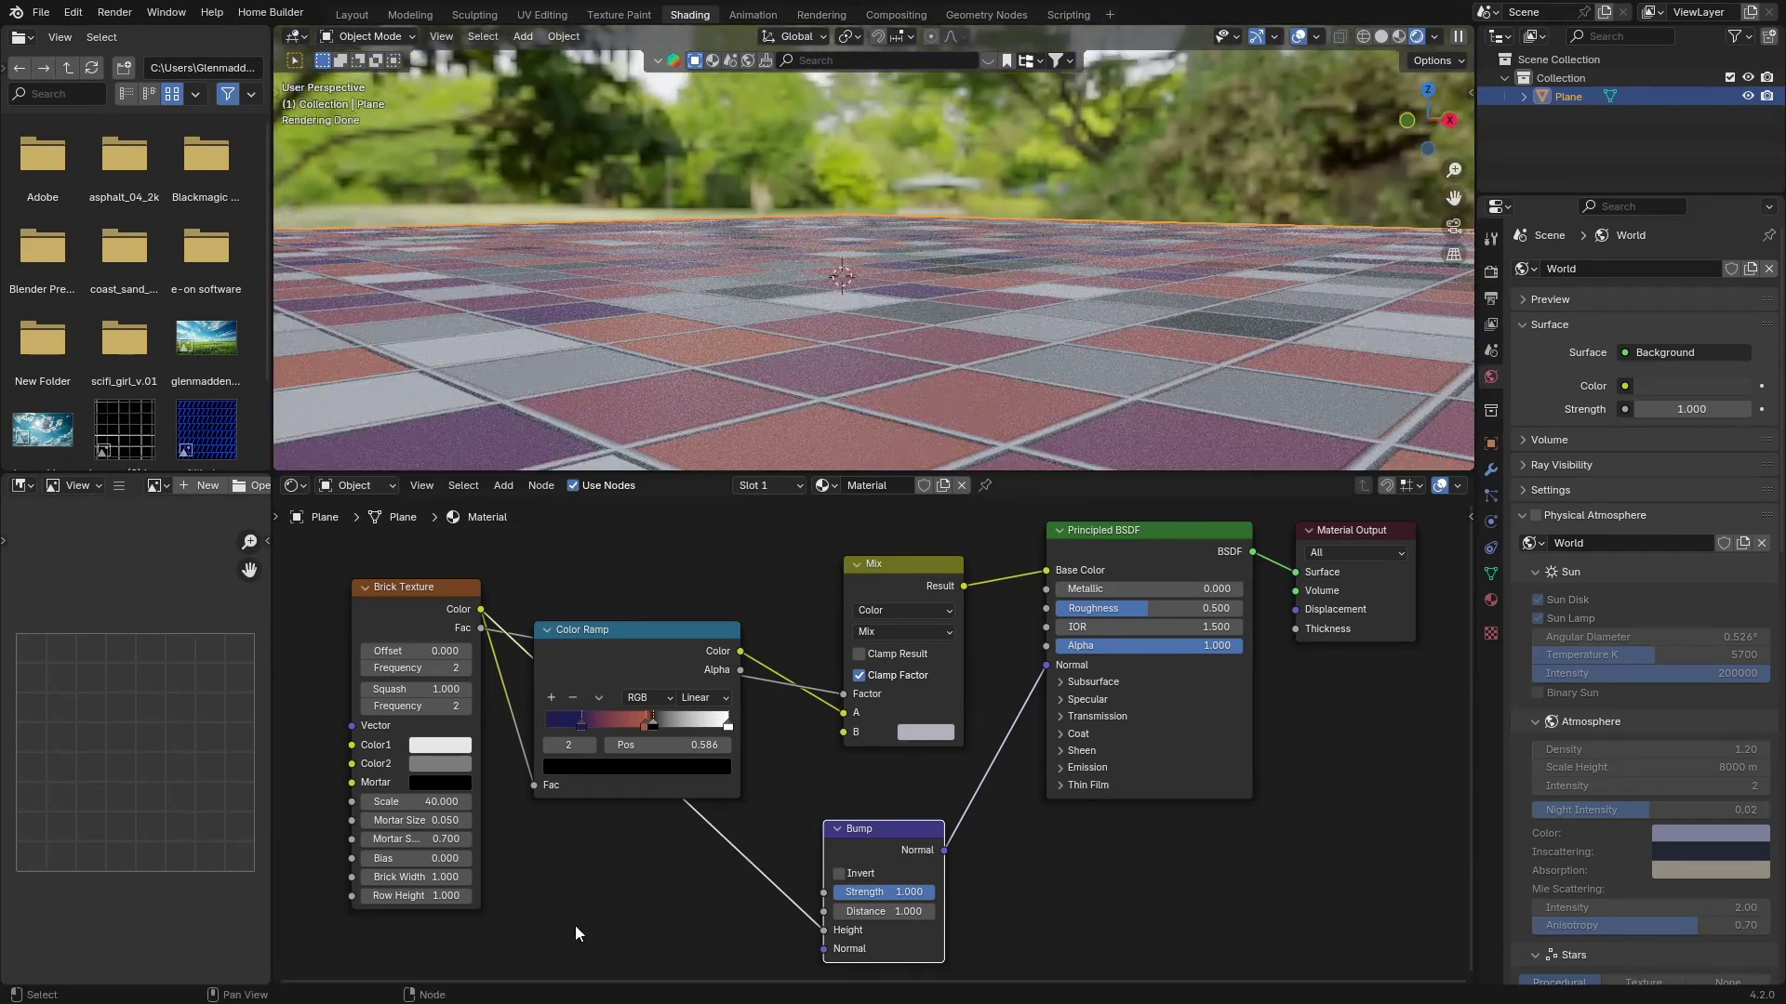
- Insert a Mix node onto the Brick Texture to Bump Height link
key(shift+a)
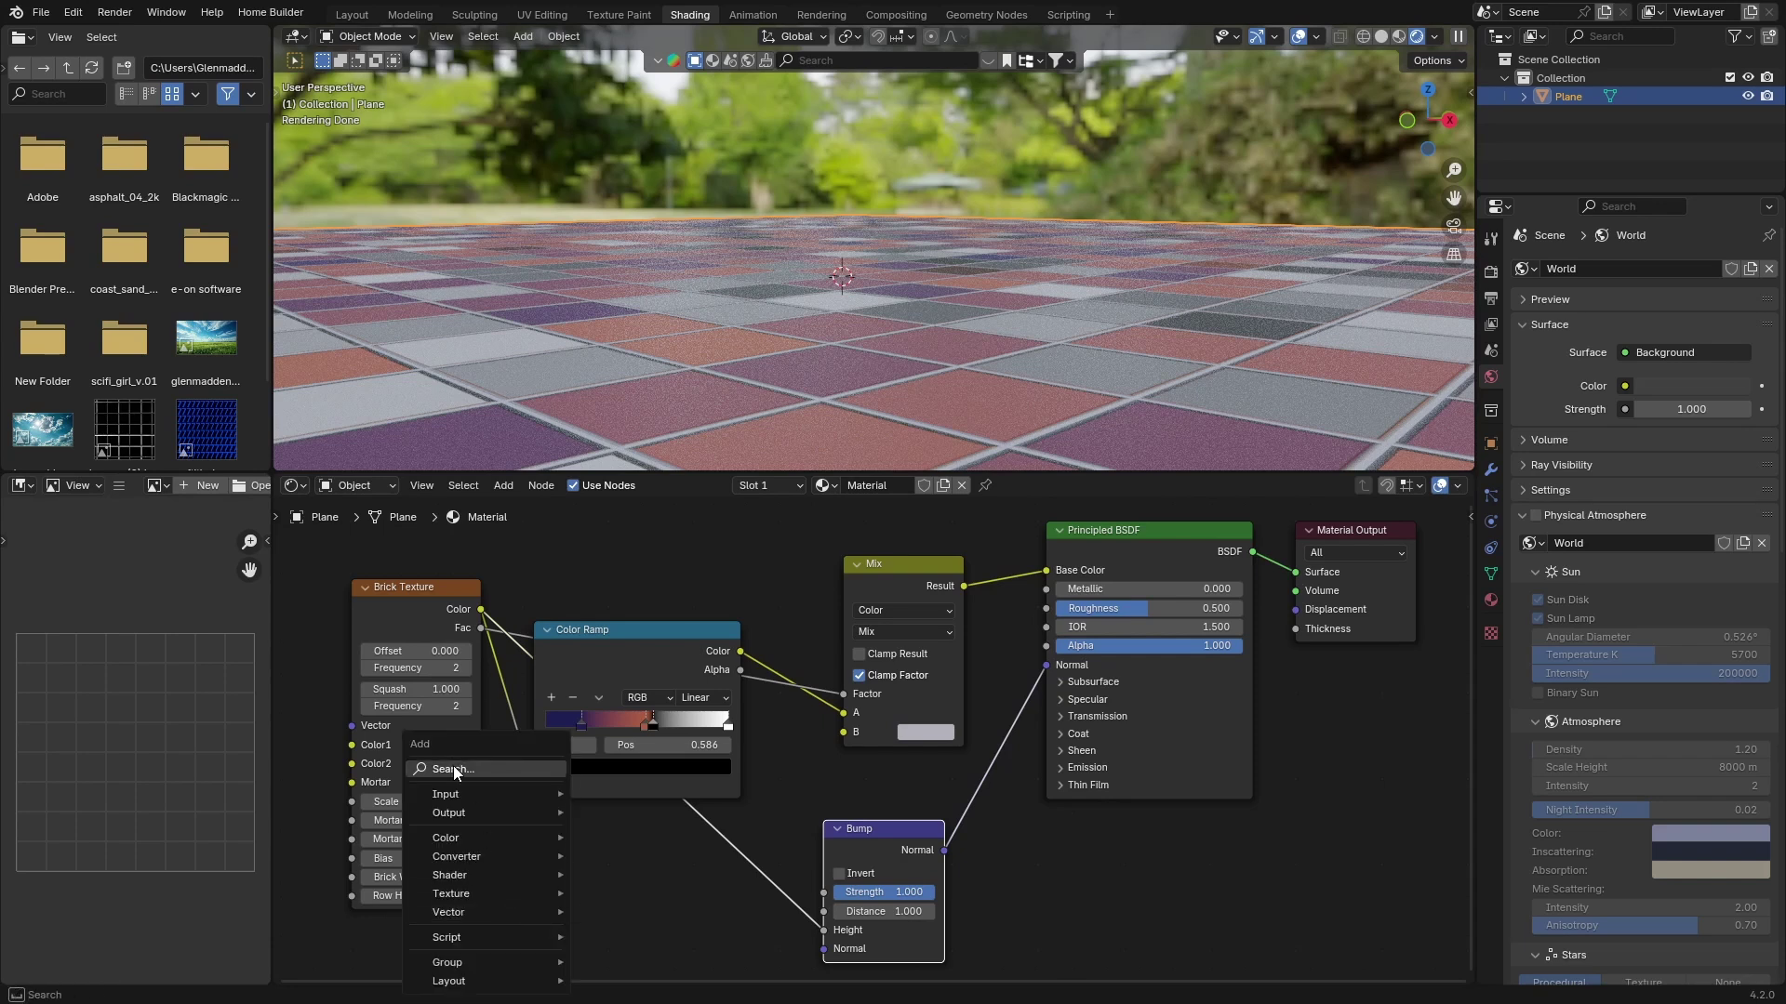
click(455, 768)
text(mi)
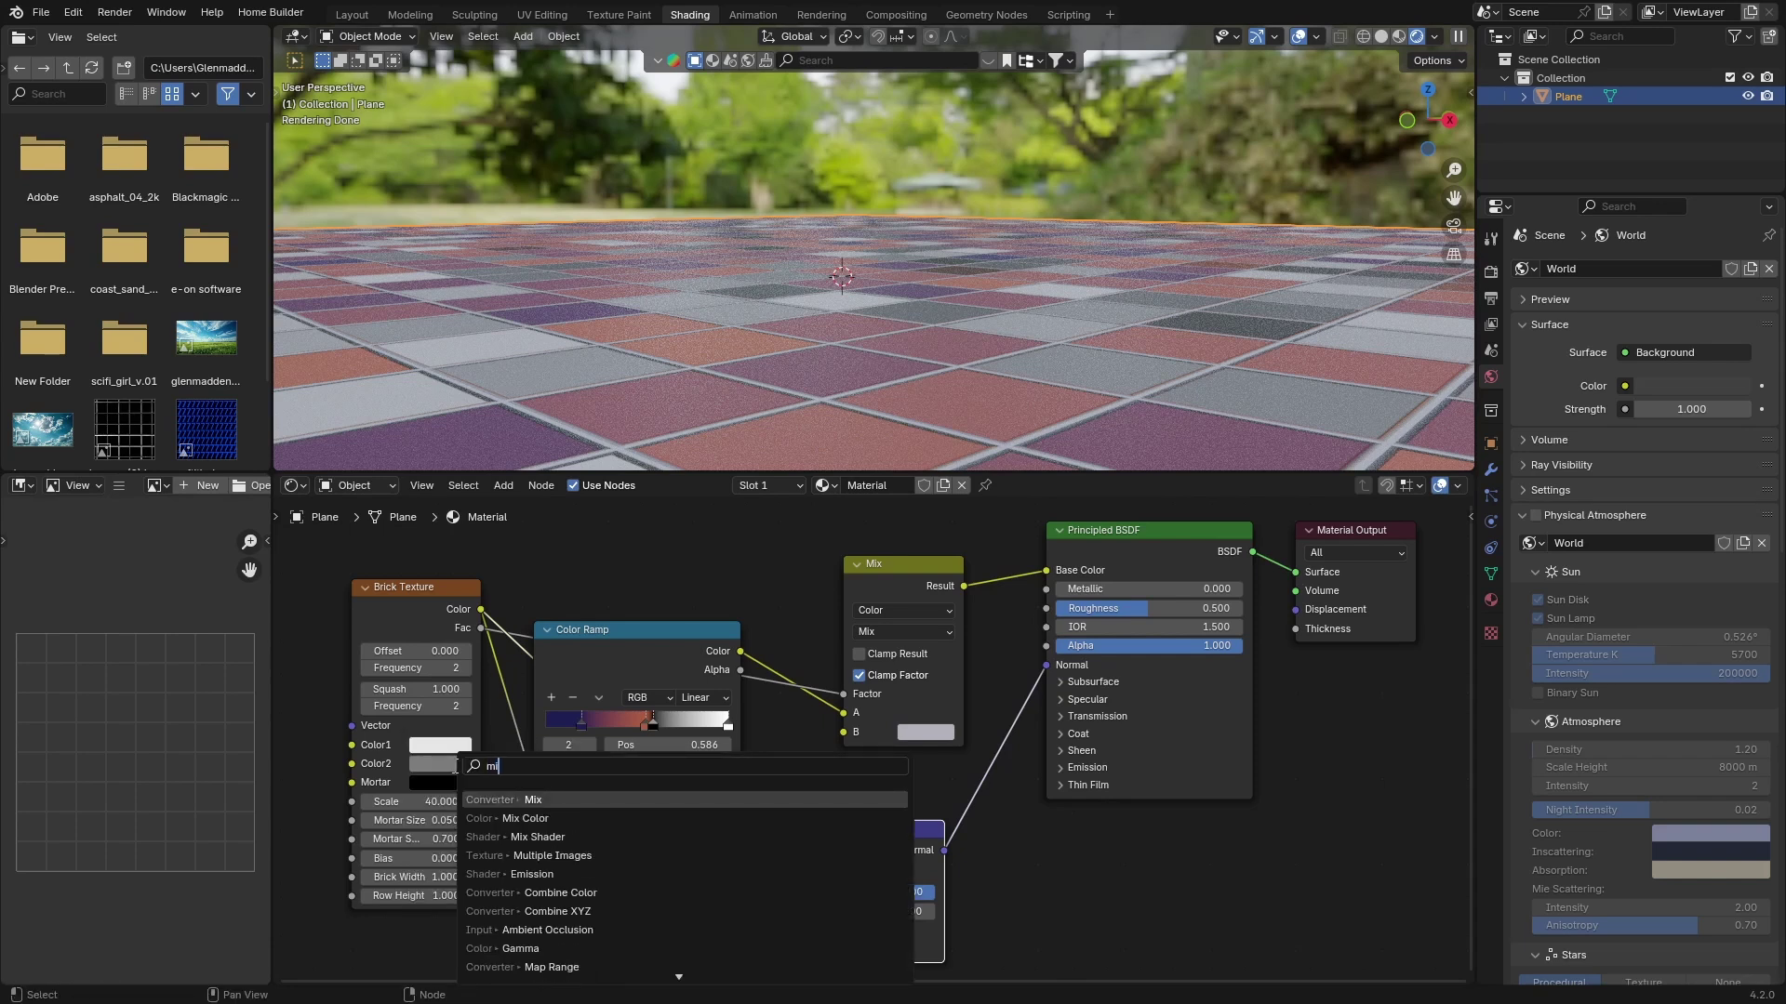
key(Return)
click(633, 816)
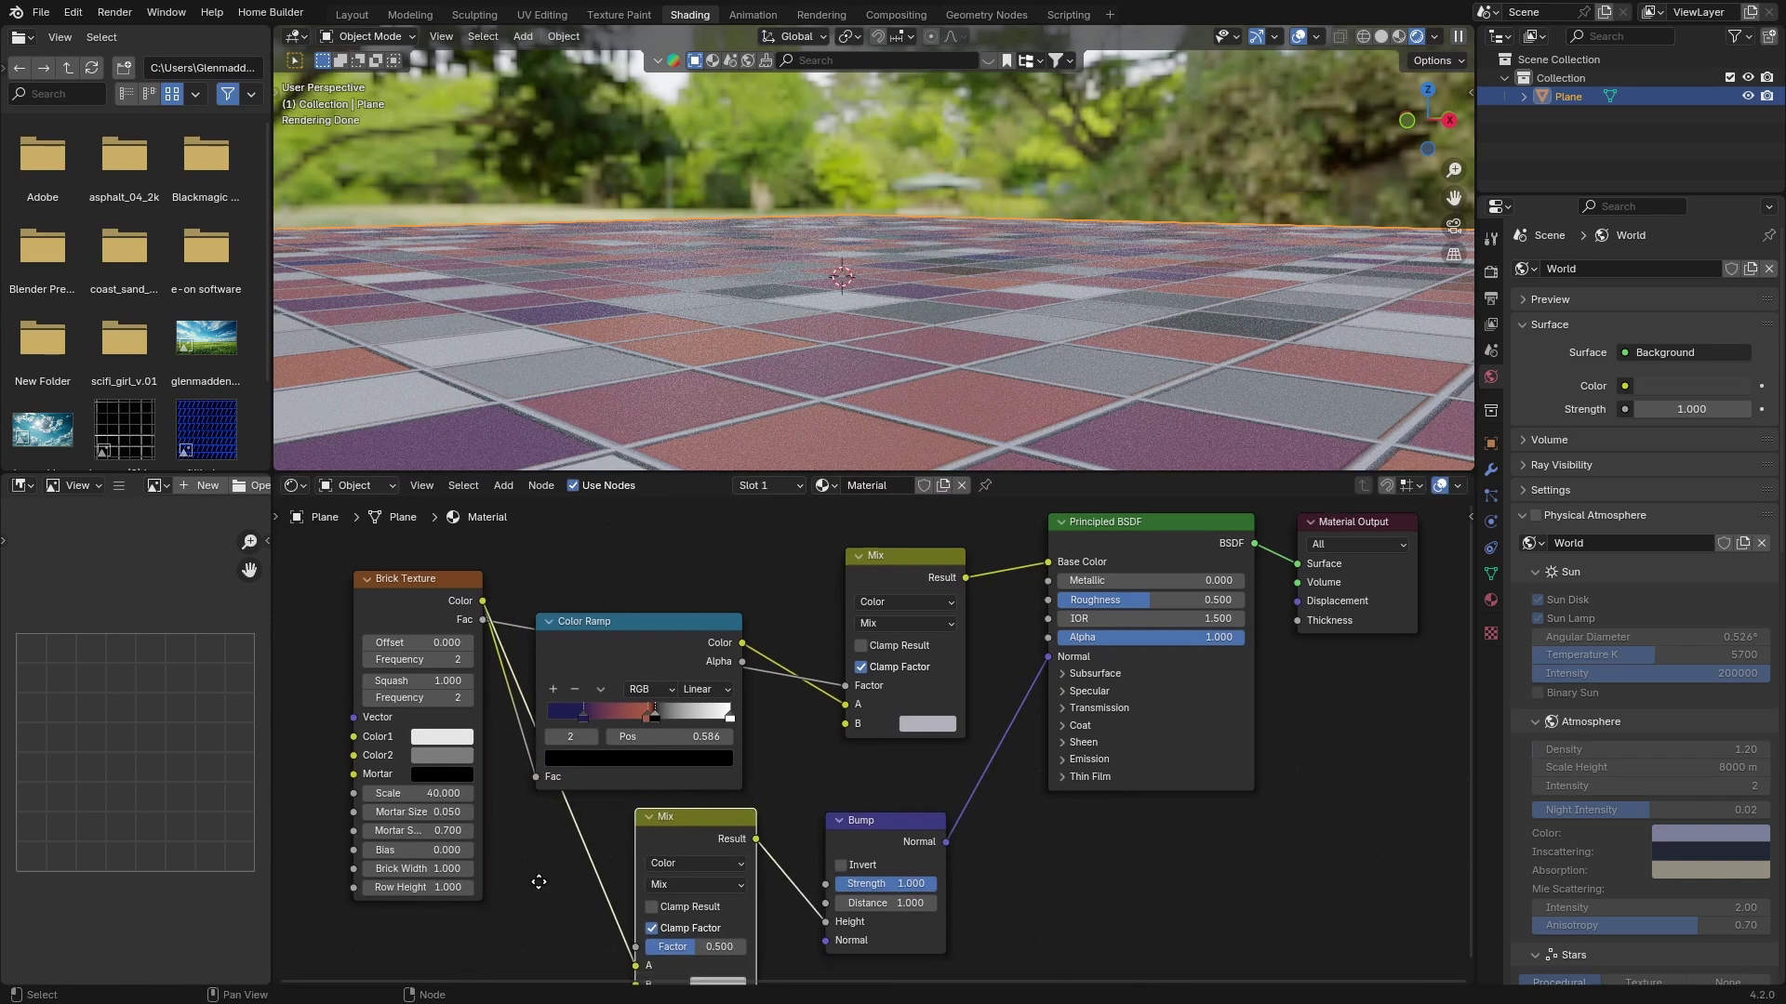
middle_drag(539, 882, 605, 770)
- Add a Noise Texture below the brick node and feed its Color into Mix B
key(shift+a)
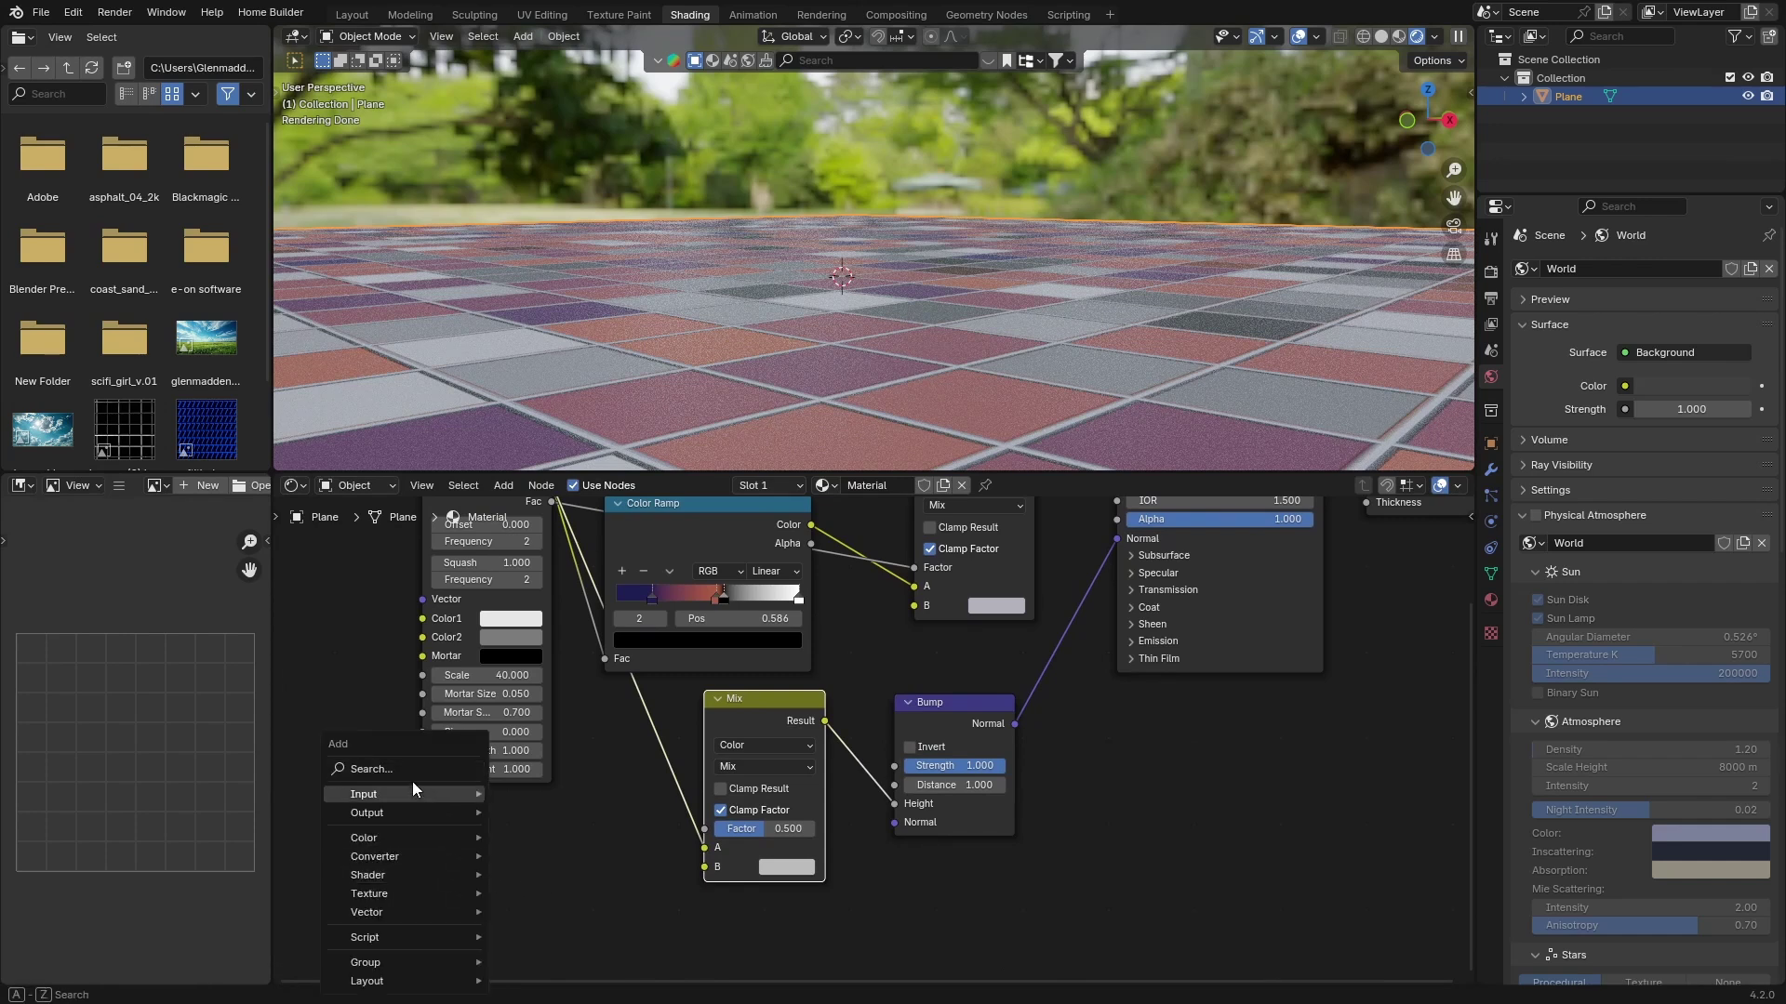
text(noise)
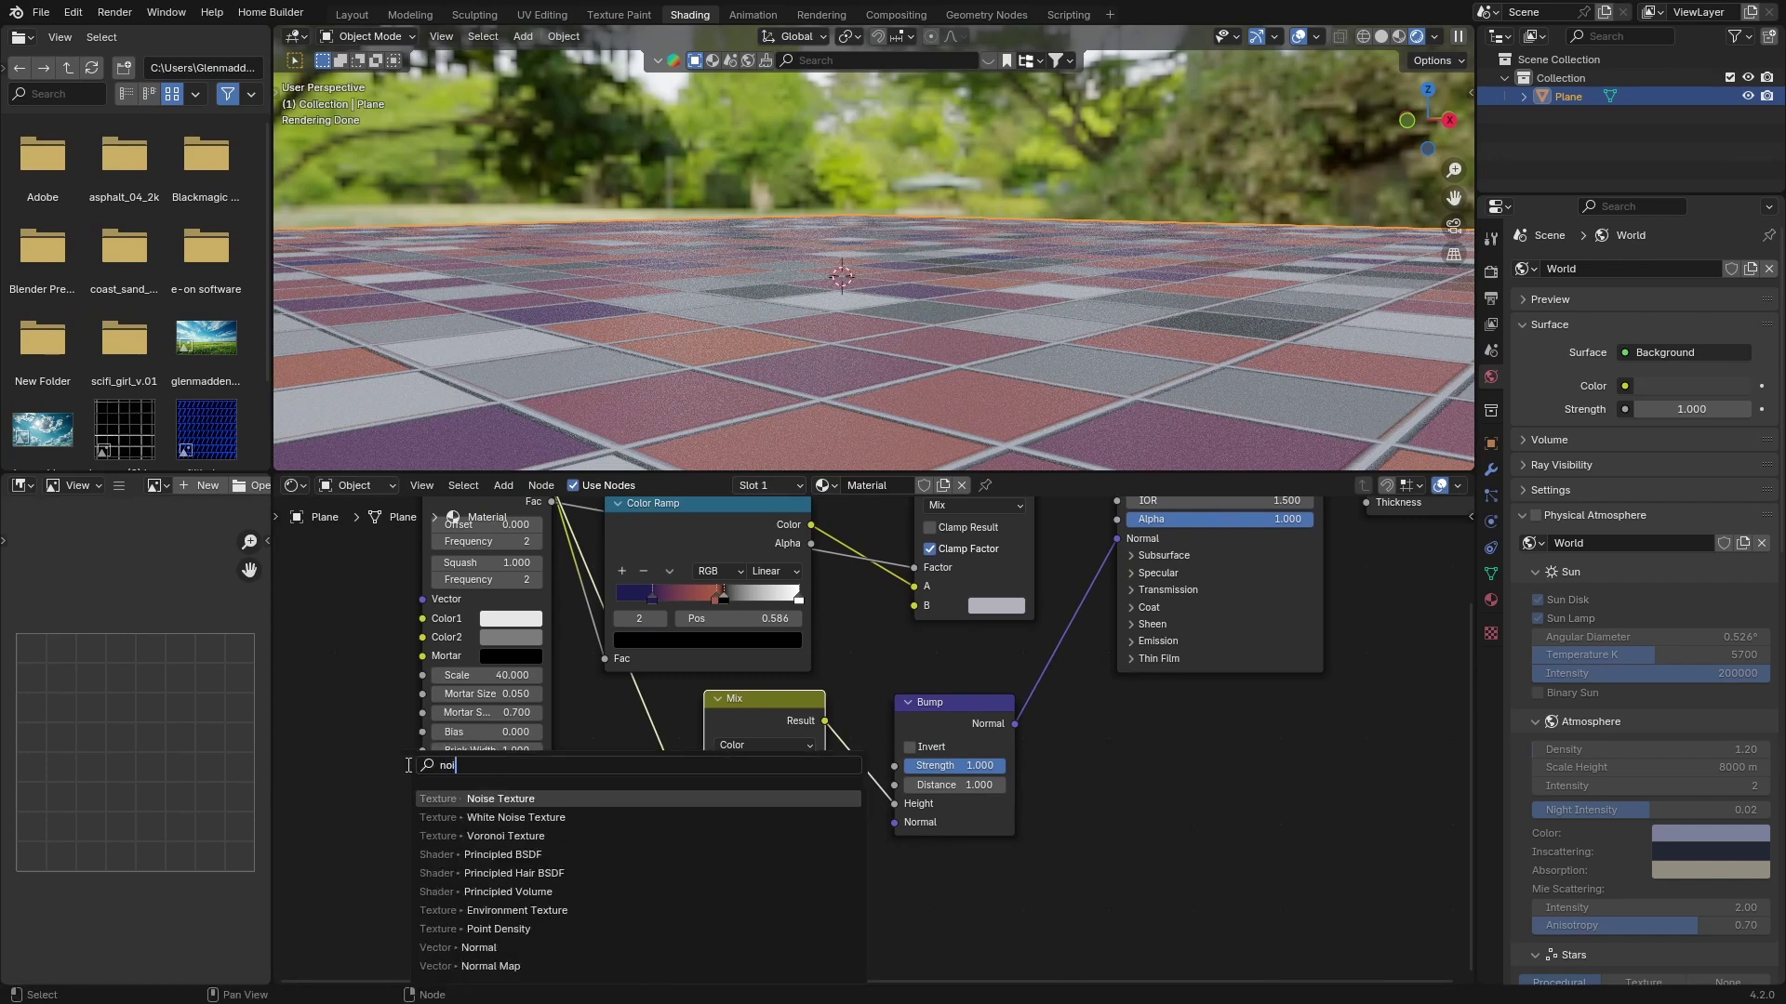
key(Return)
click(427, 815)
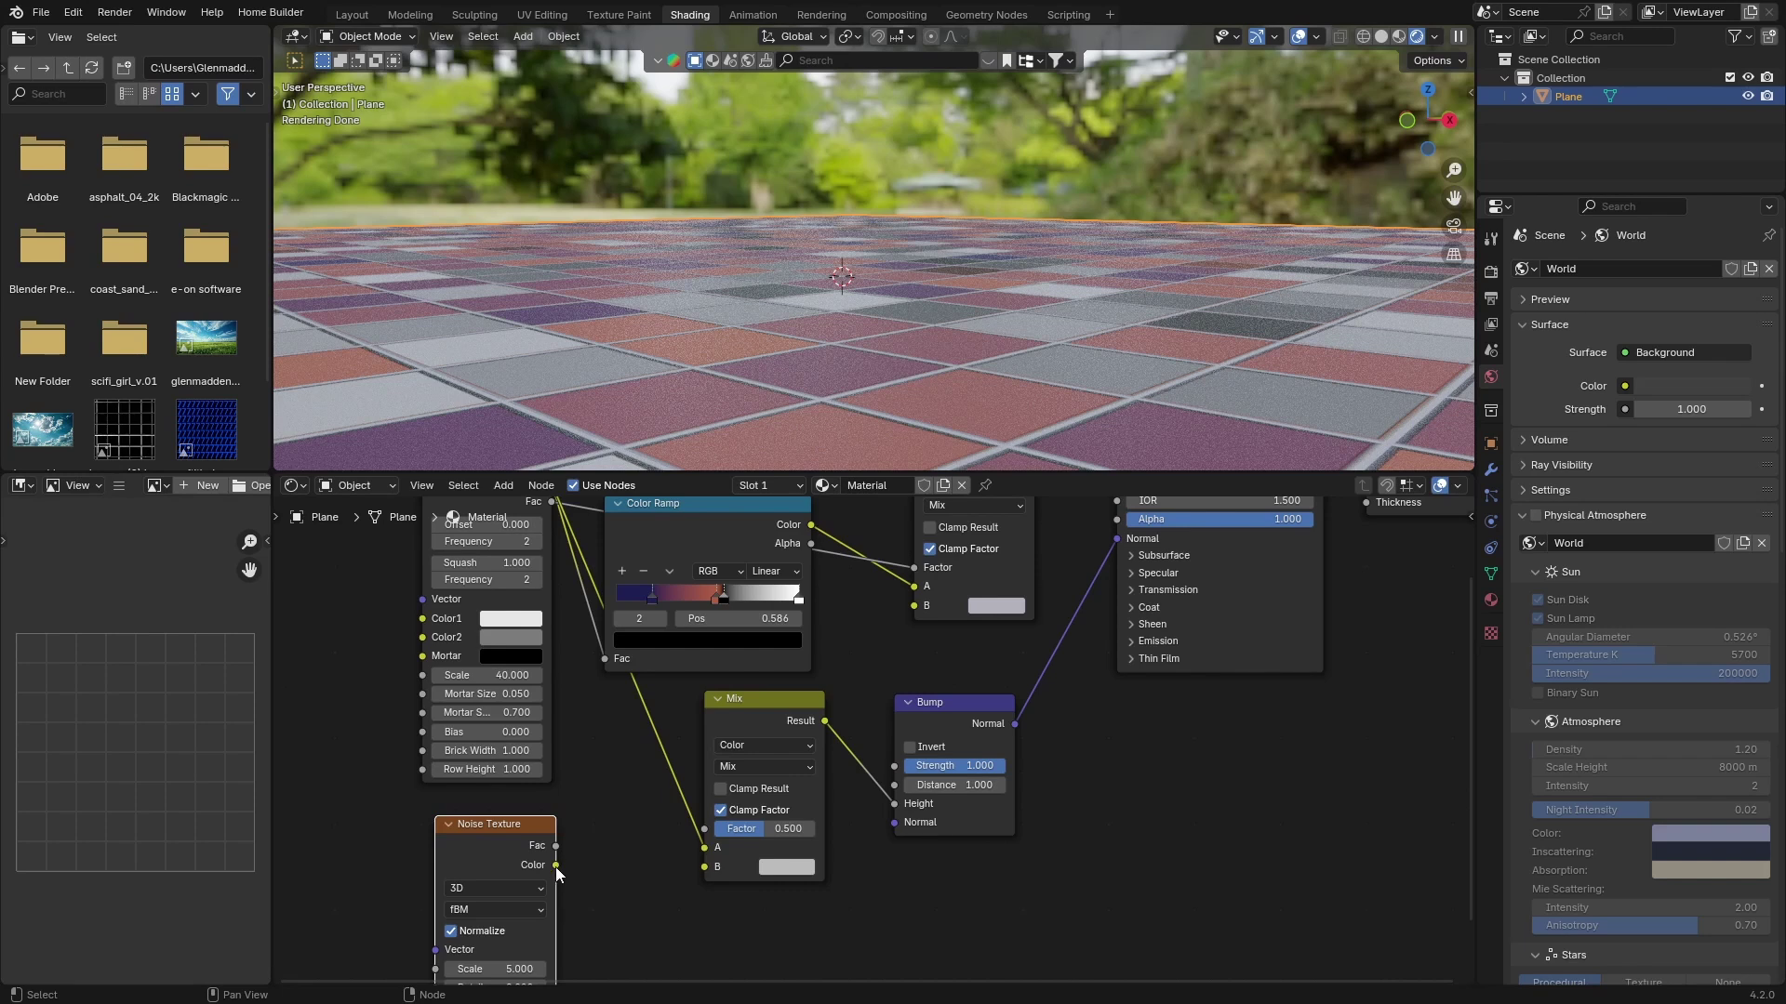
drag(556, 867, 704, 867)
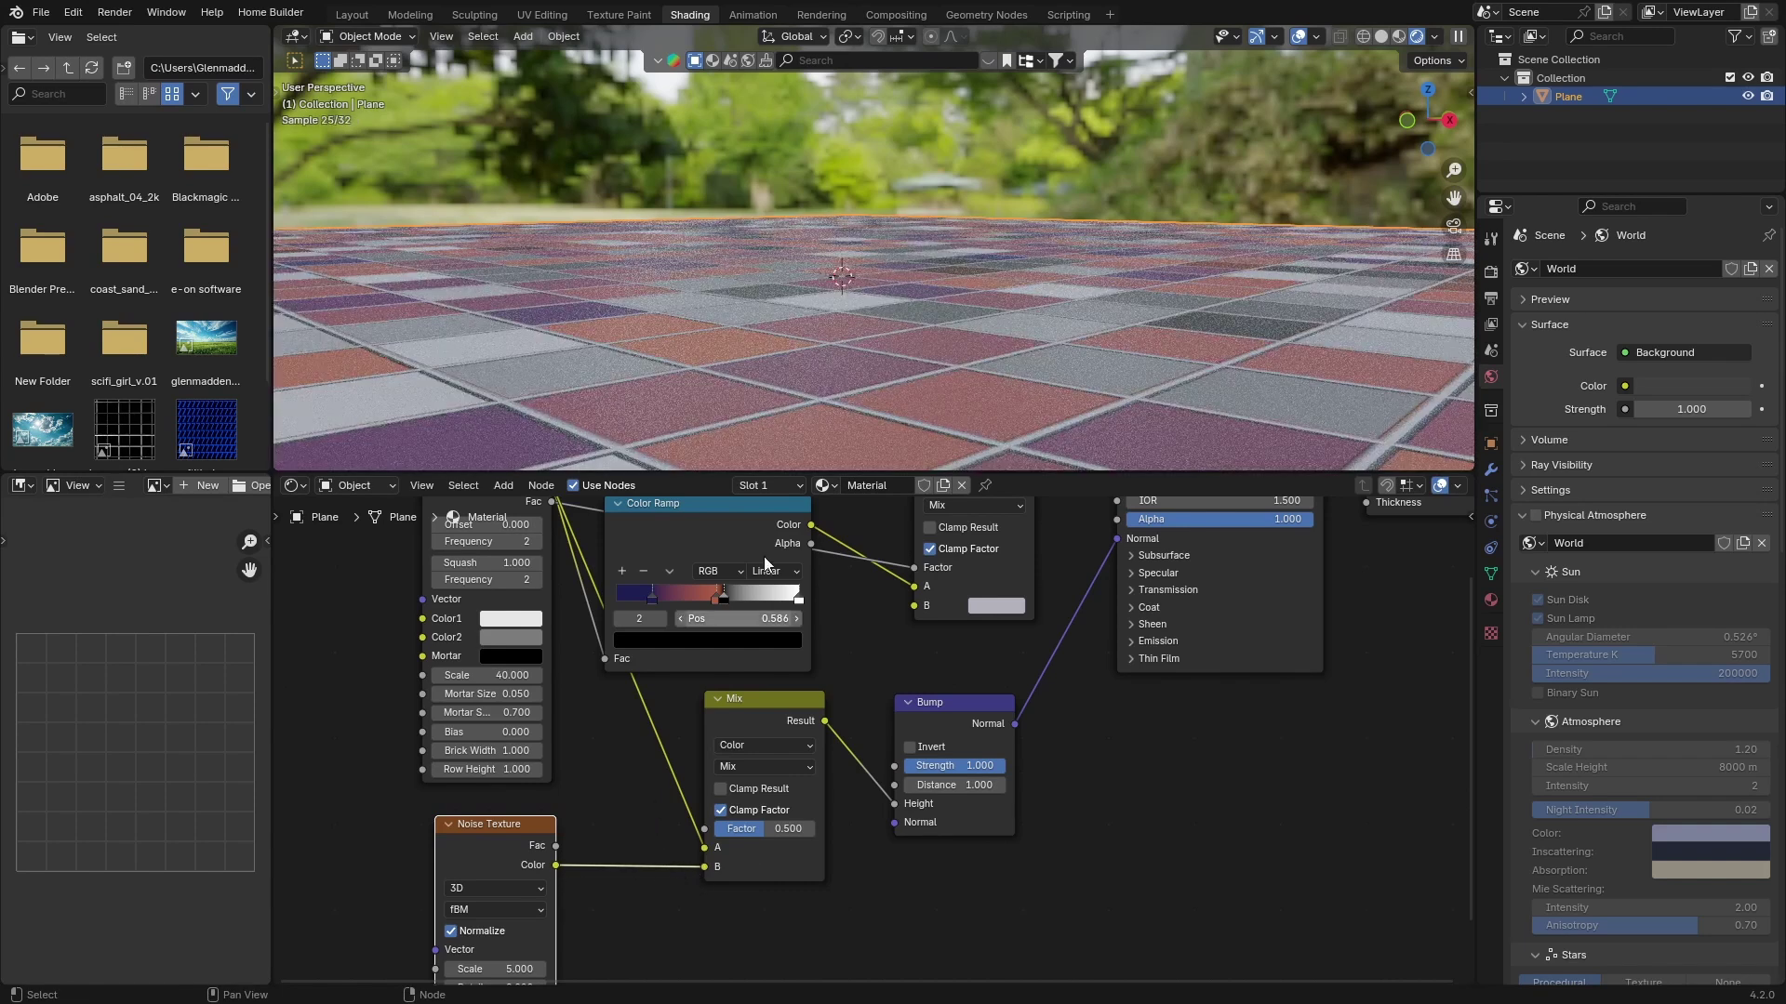
- Raise the Noise Texture Detail to 15
middle_drag(353, 863, 367, 798)
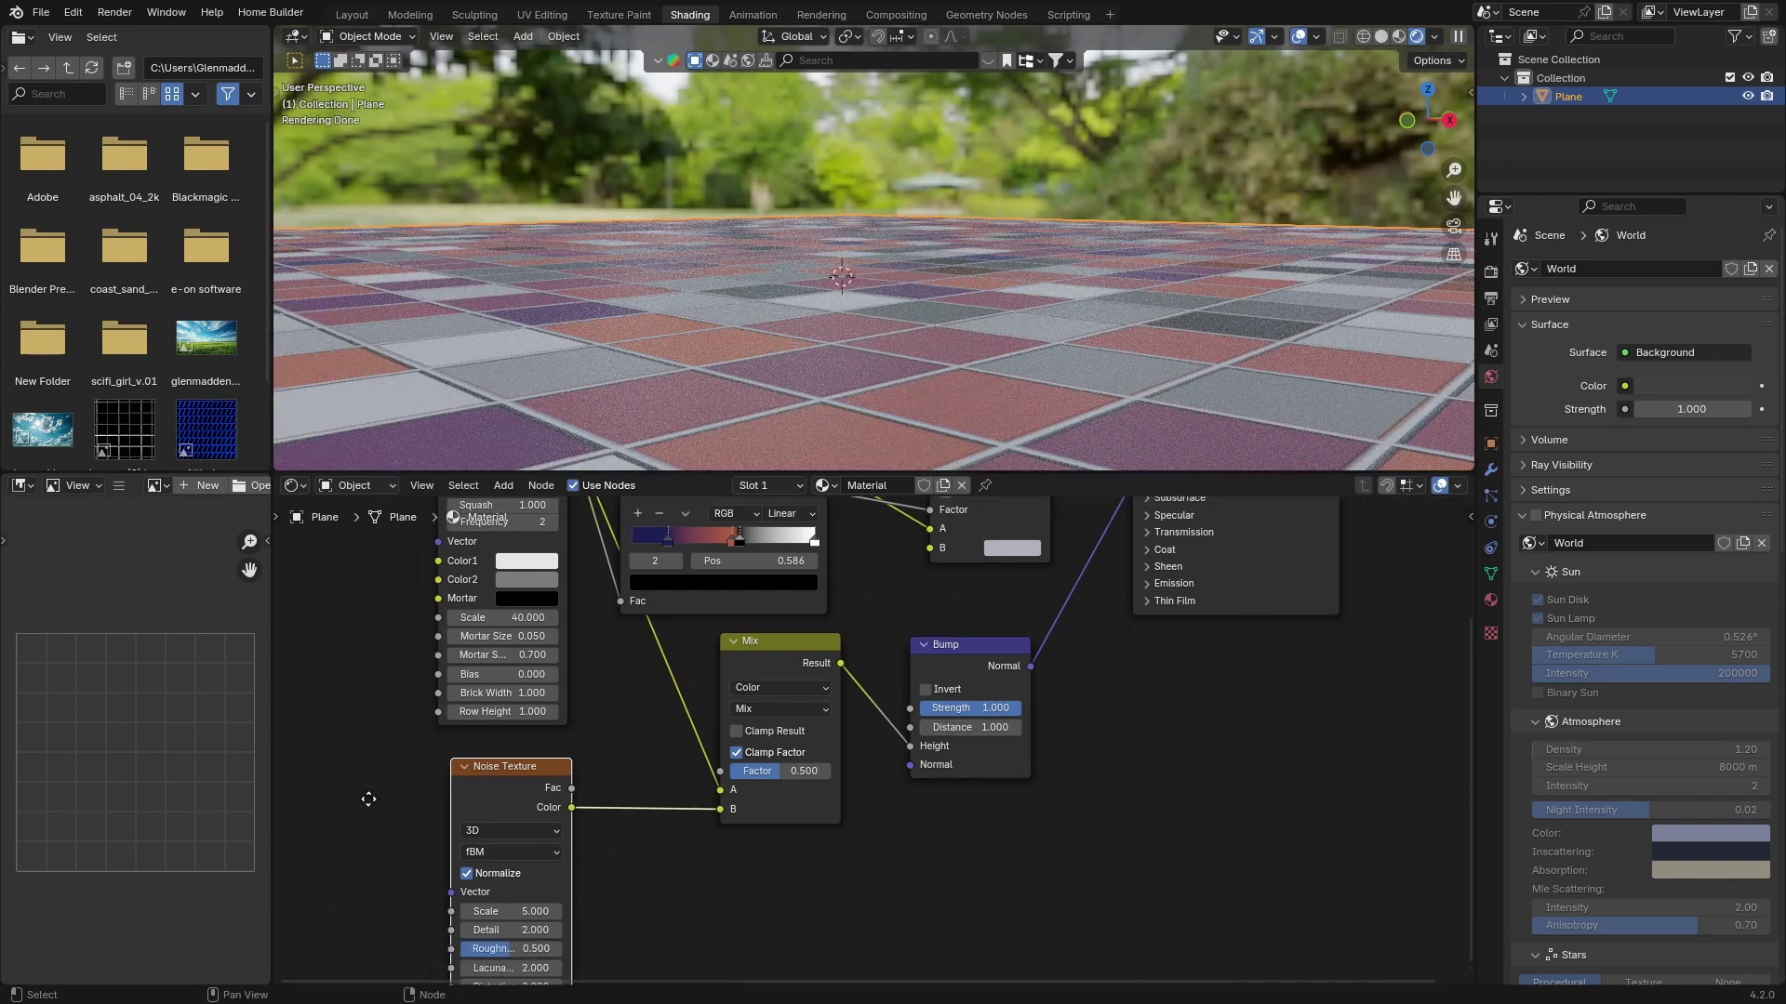
scroll(443, 840, up, 1)
drag(484, 904, 558, 904)
middle_drag(915, 309, 777, 389)
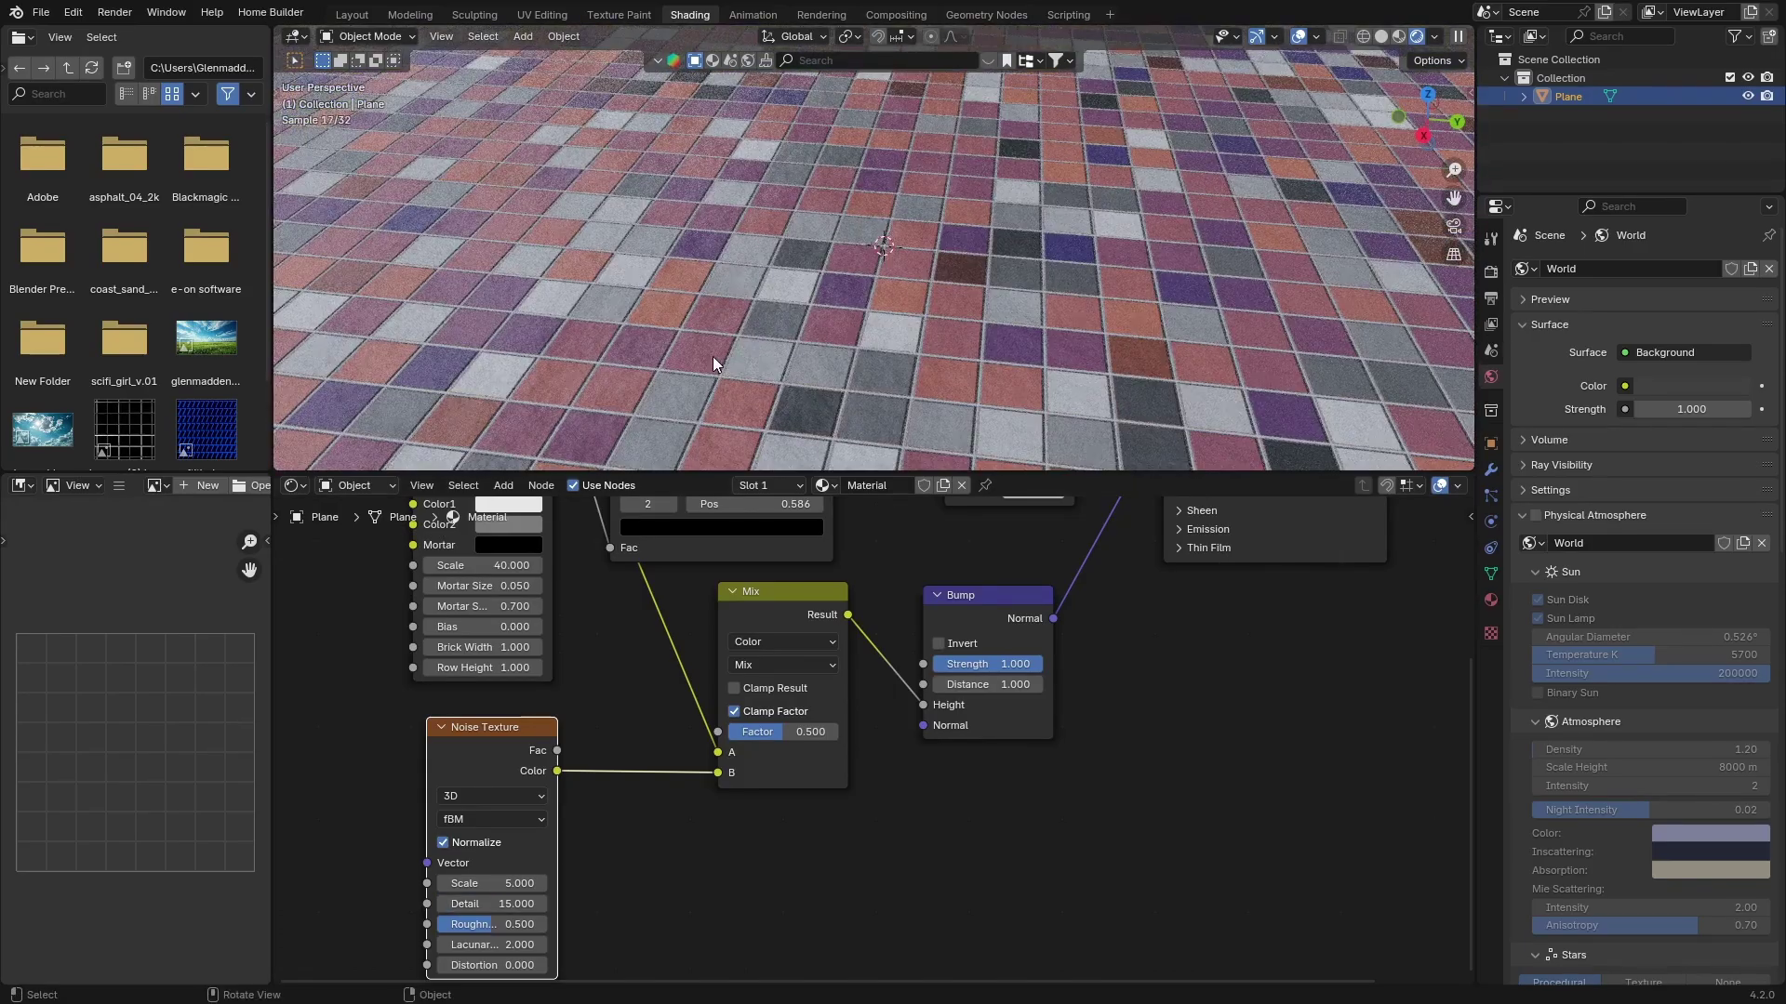
scroll(713, 355, up, 3)
scroll(713, 356, up, 2)
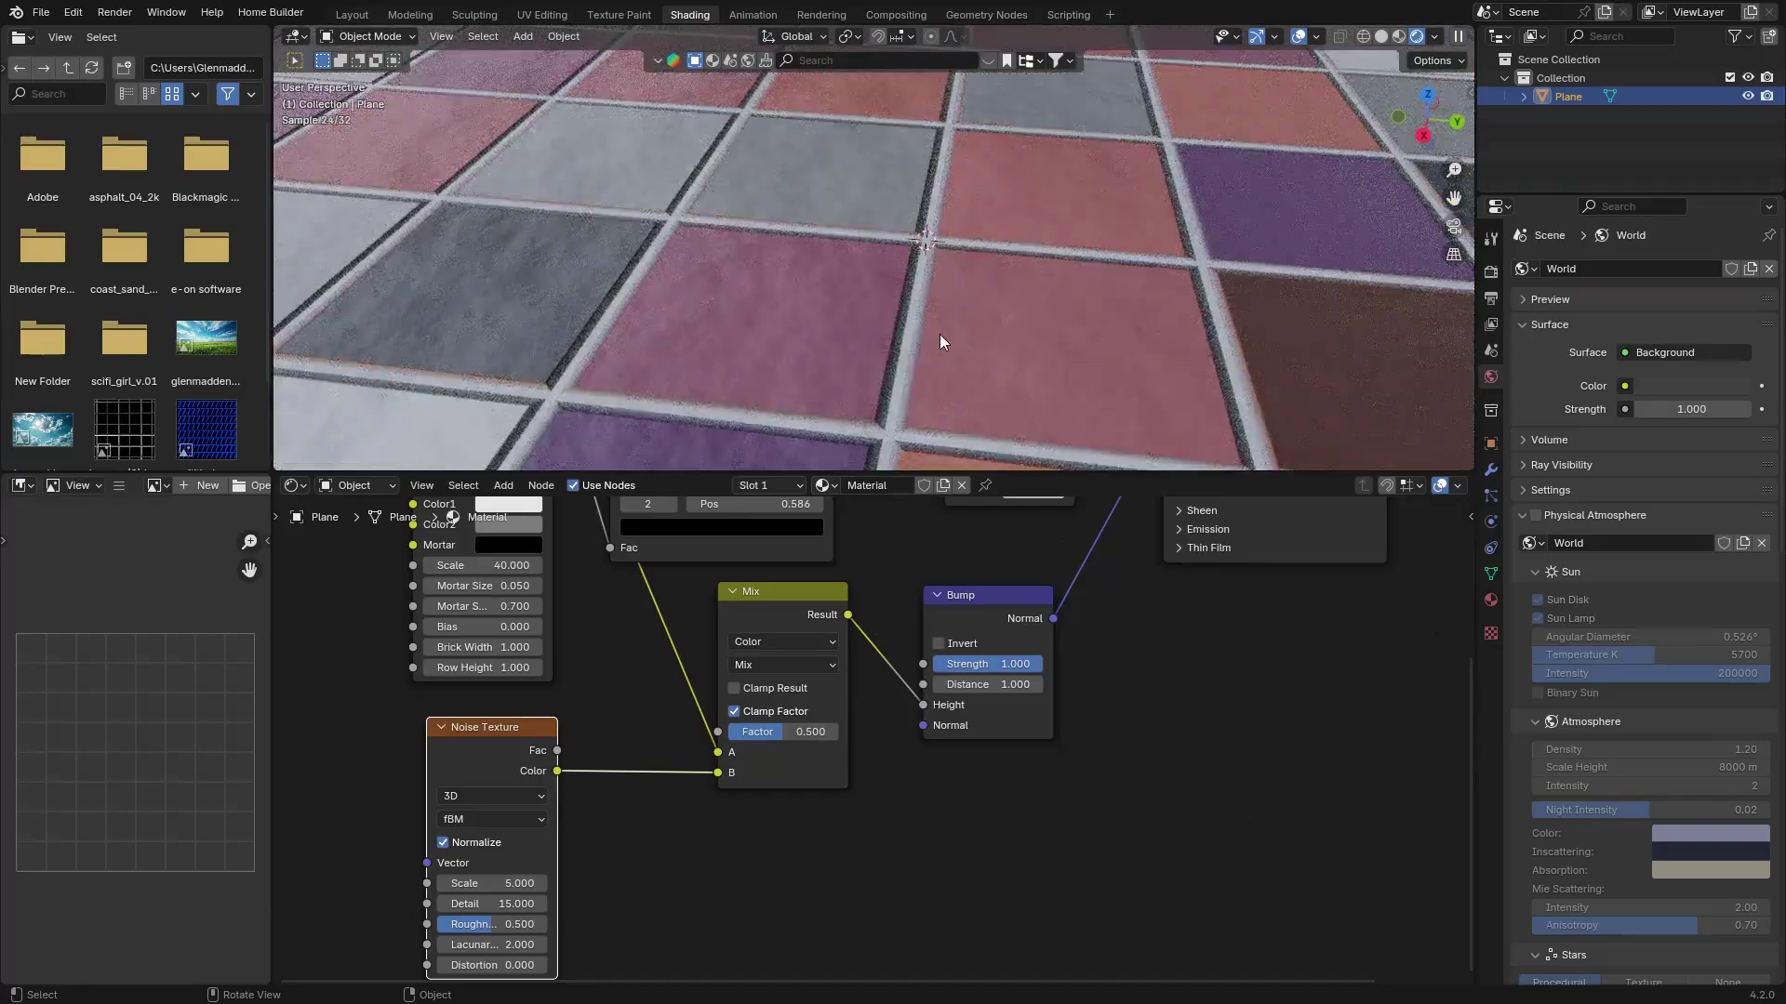
scroll(676, 350, down, 3)
scroll(828, 310, down, 4)
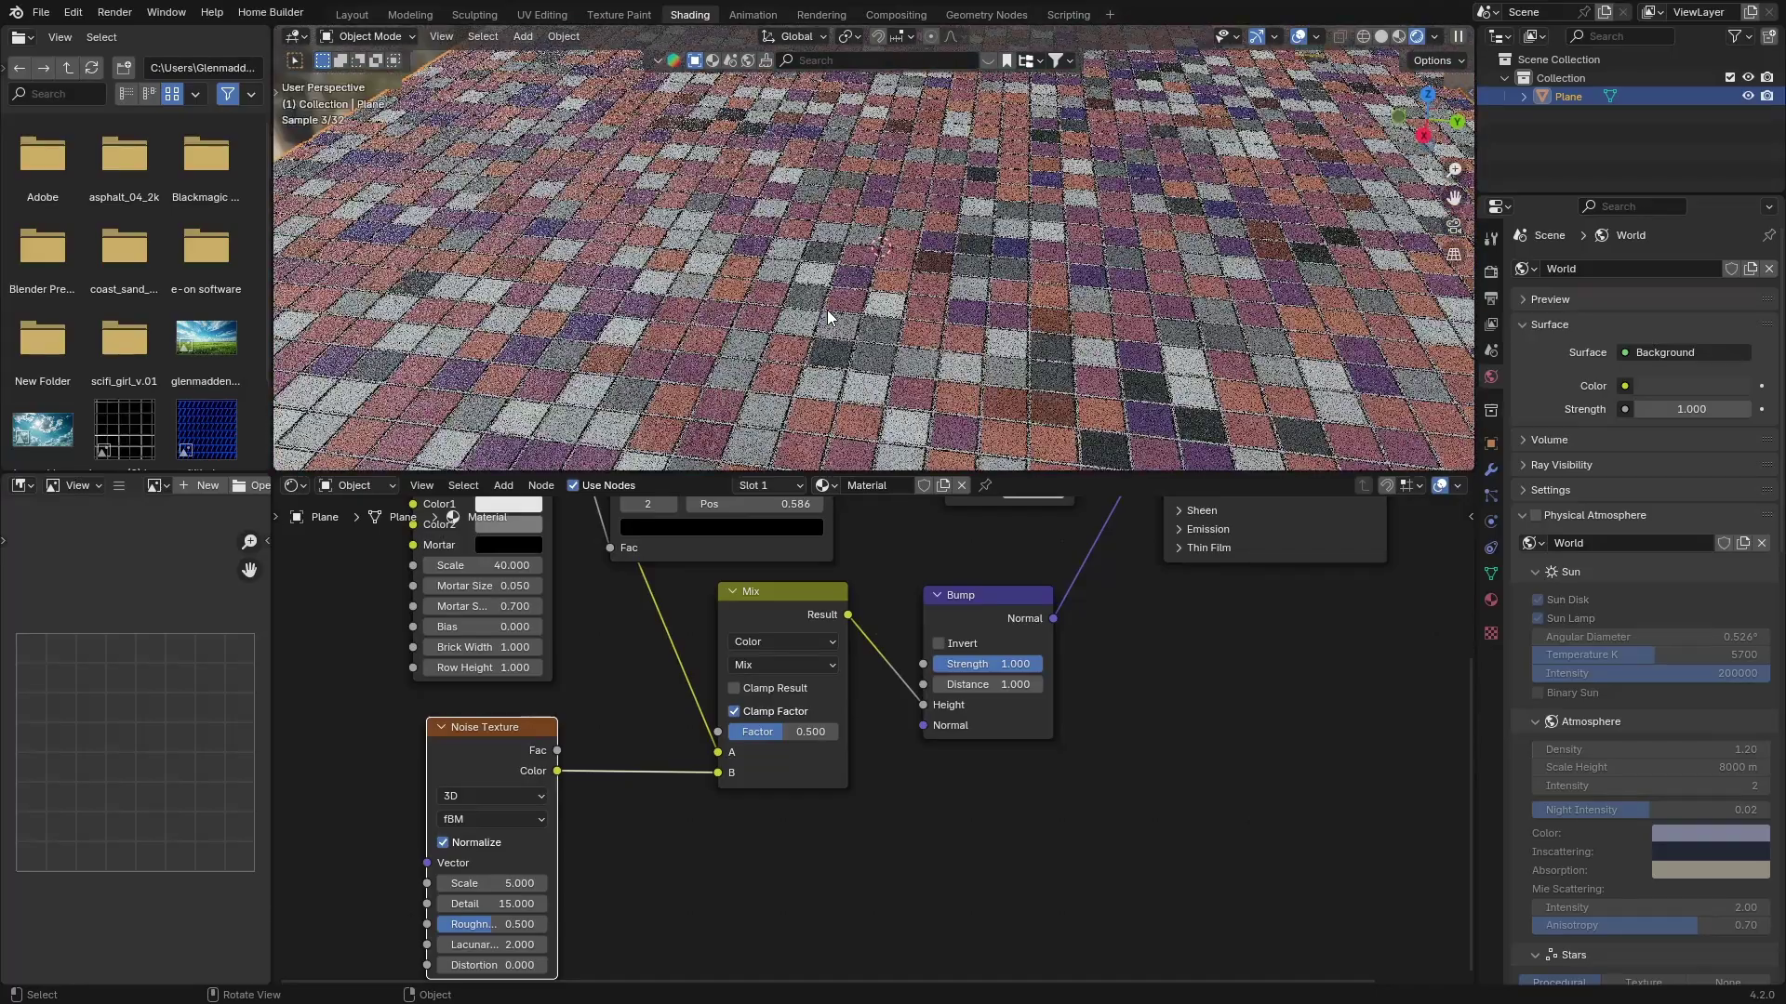
middle_drag(852, 305, 883, 265)
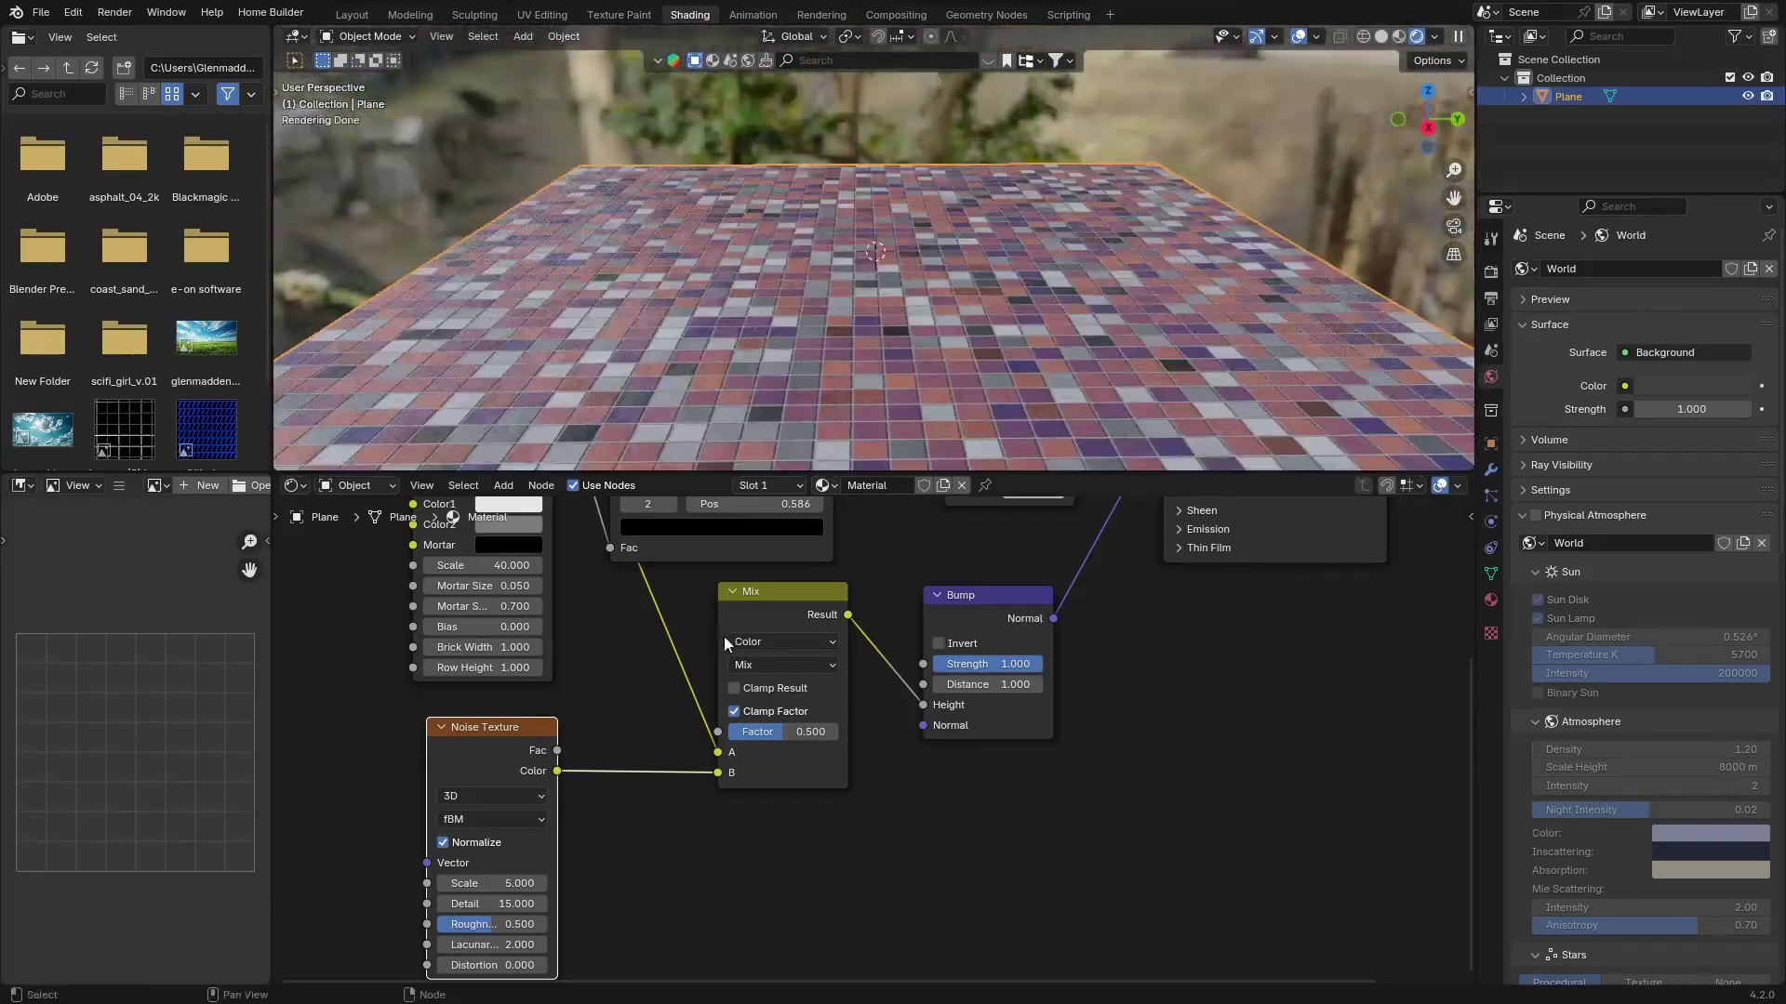
- Set the Noise Texture Scale to 1.5
click(491, 883)
text(1.6)
key(Return)
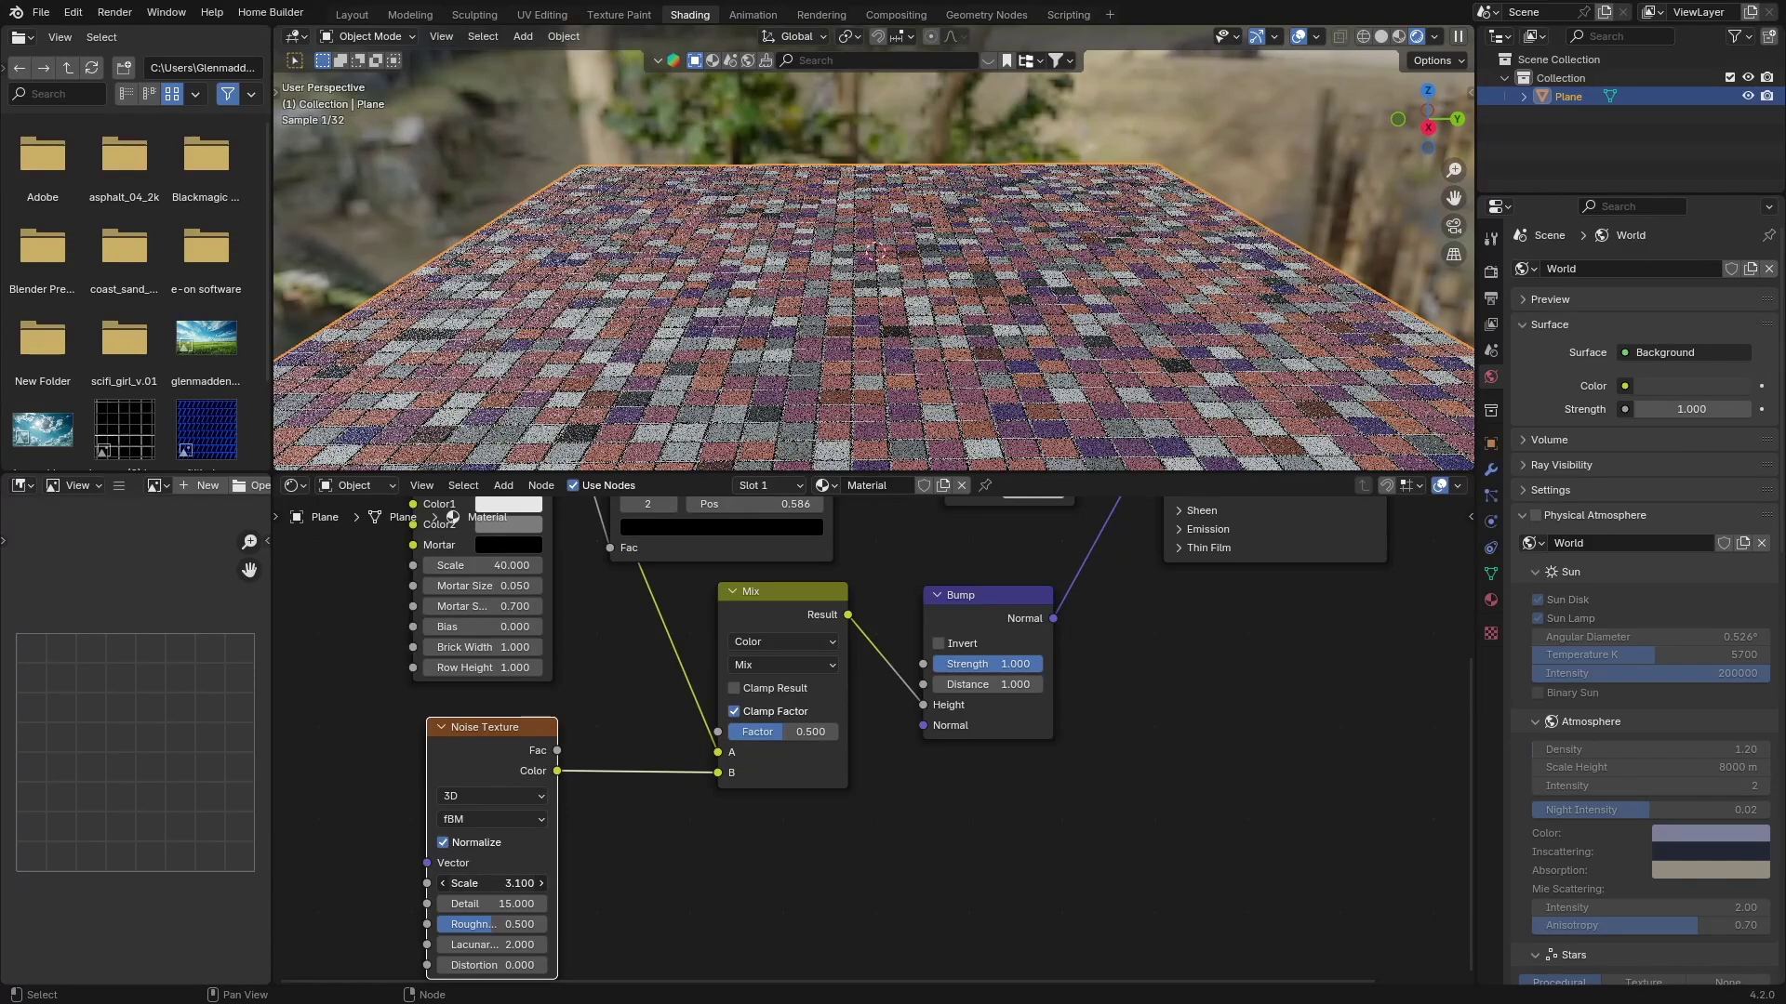
click(491, 883)
text(1)
key(Return)
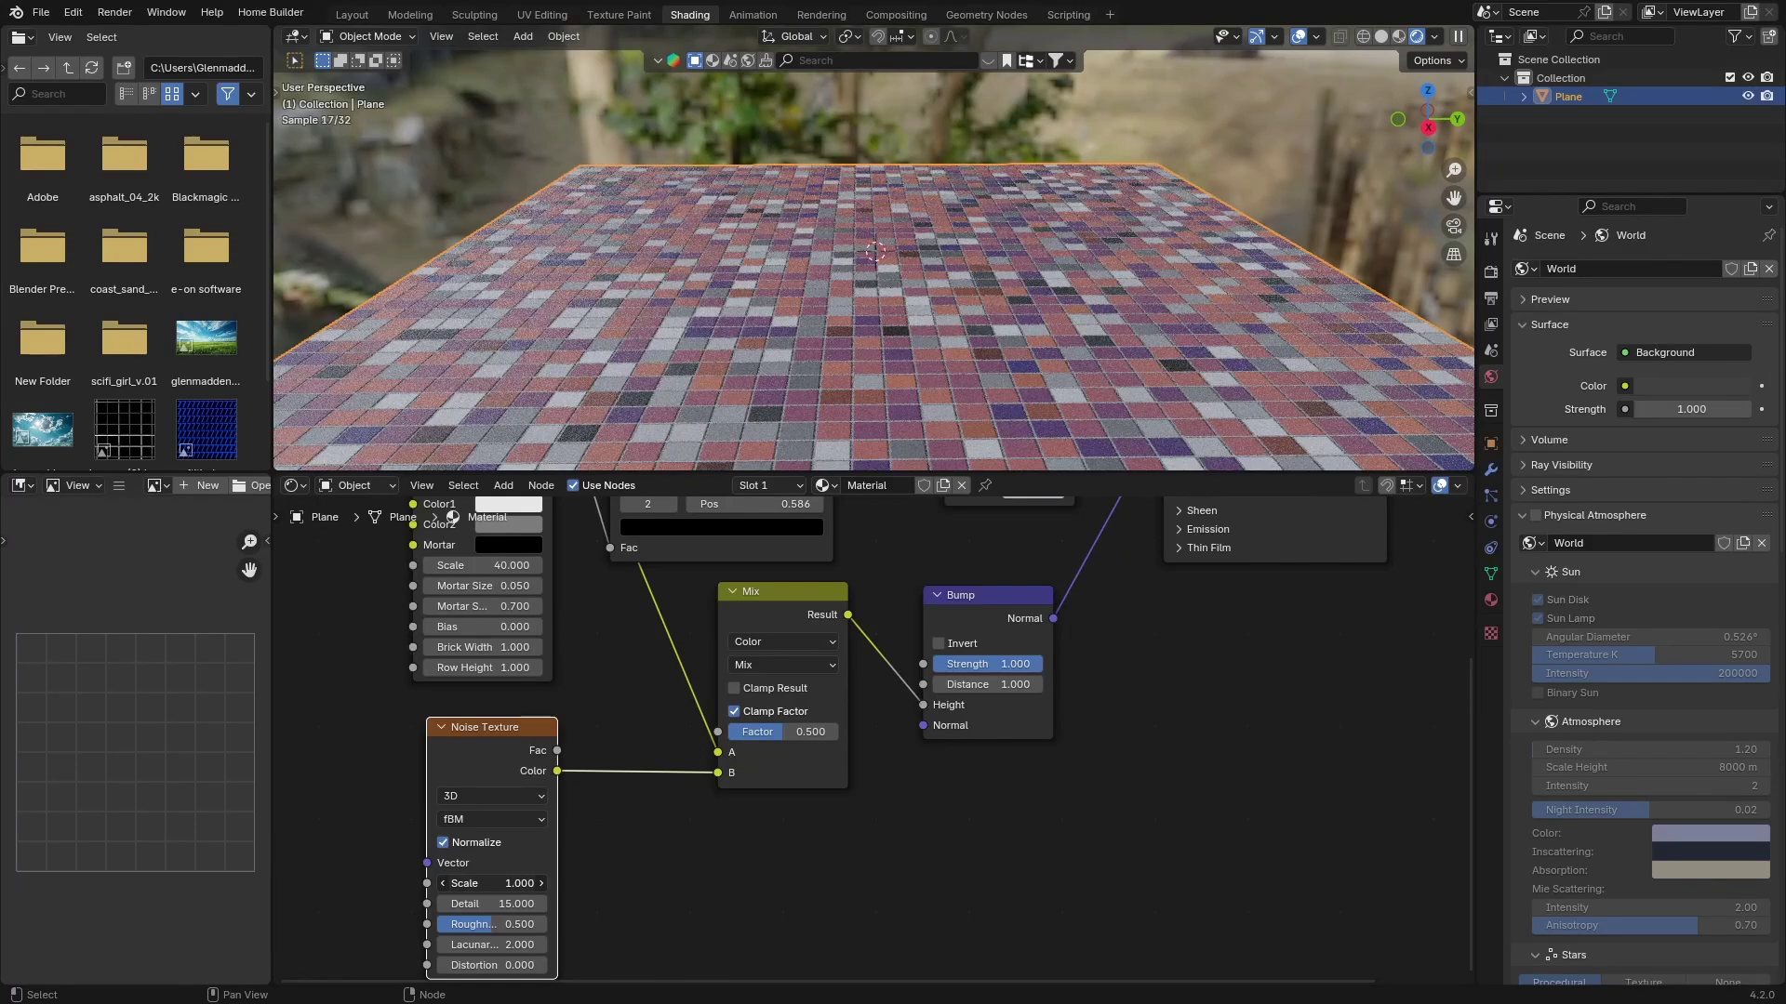
drag(491, 883, 521, 884)
mouse_move(874, 282)
middle_down()
mouse_move(811, 251)
mouse_move(865, 298)
middle_up()
- Lower the Bump Strength to 0.533 and raise the bump Mix Factor to 0.725
drag(1000, 667, 946, 668)
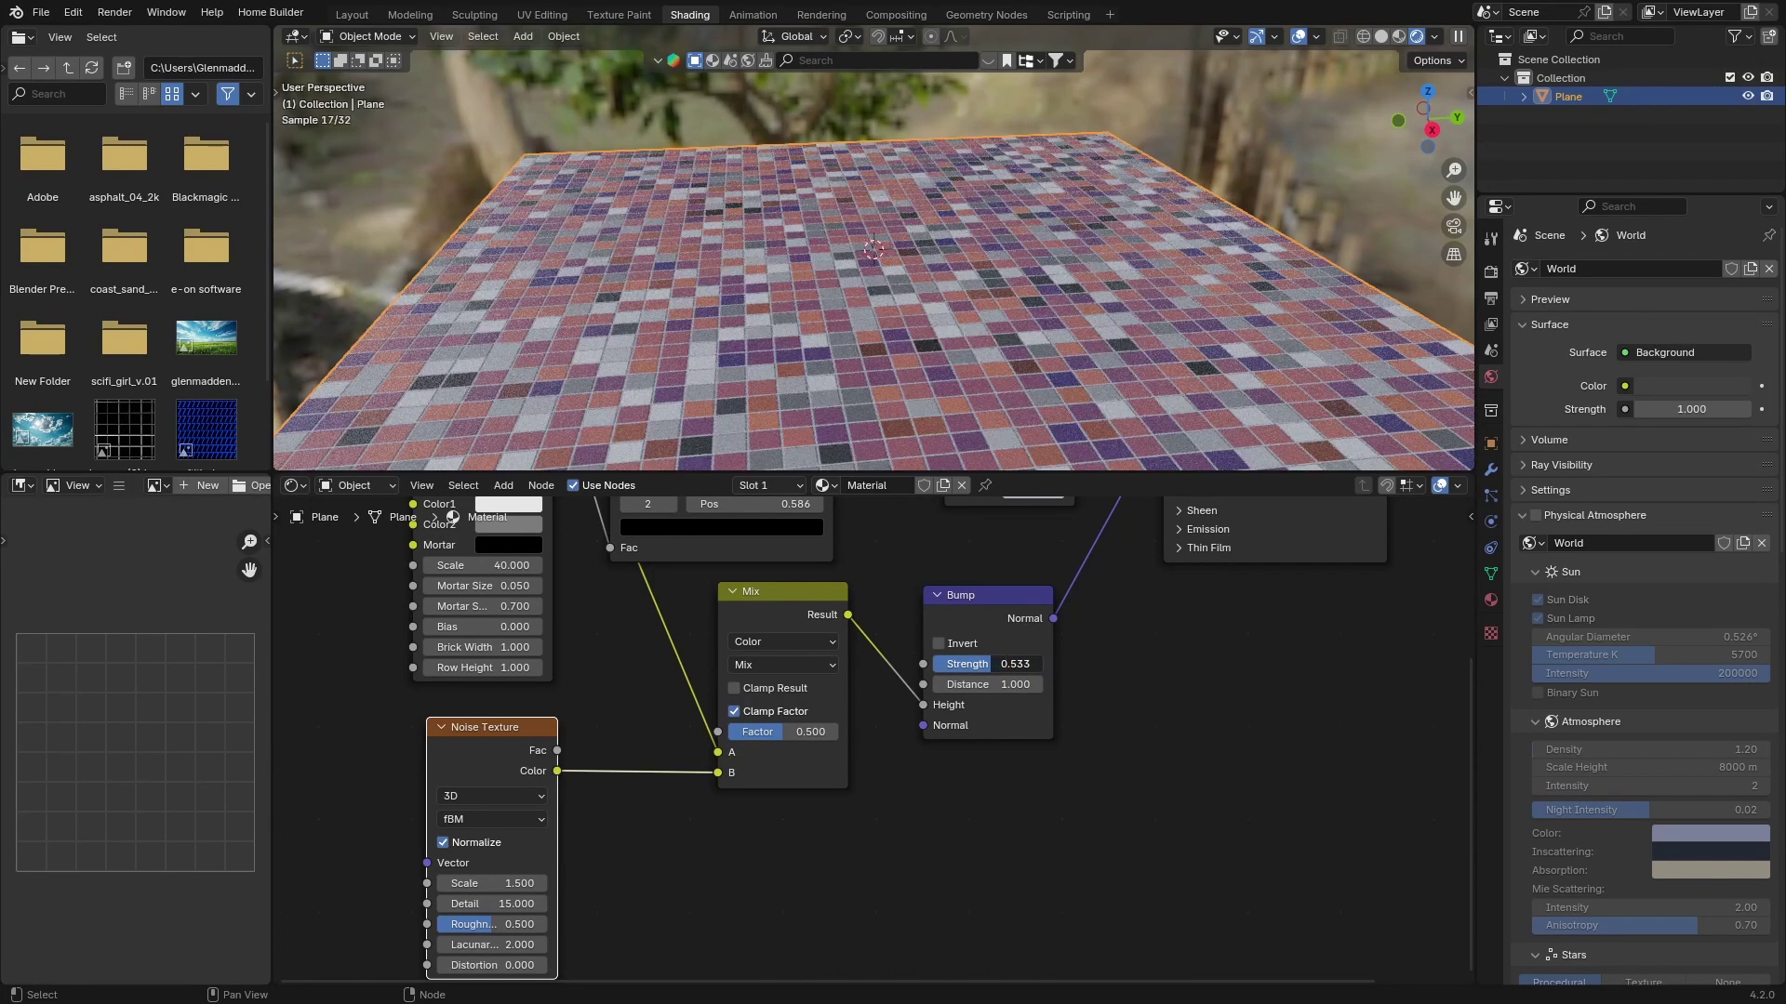
drag(786, 732, 833, 732)
key(s)
mouse_move(863, 361)
middle_down()
mouse_move(855, 342)
mouse_move(850, 363)
middle_up()
- Link the lower Mix node's Result into the Principled BSDF Roughness input
middle_drag(889, 828, 775, 988)
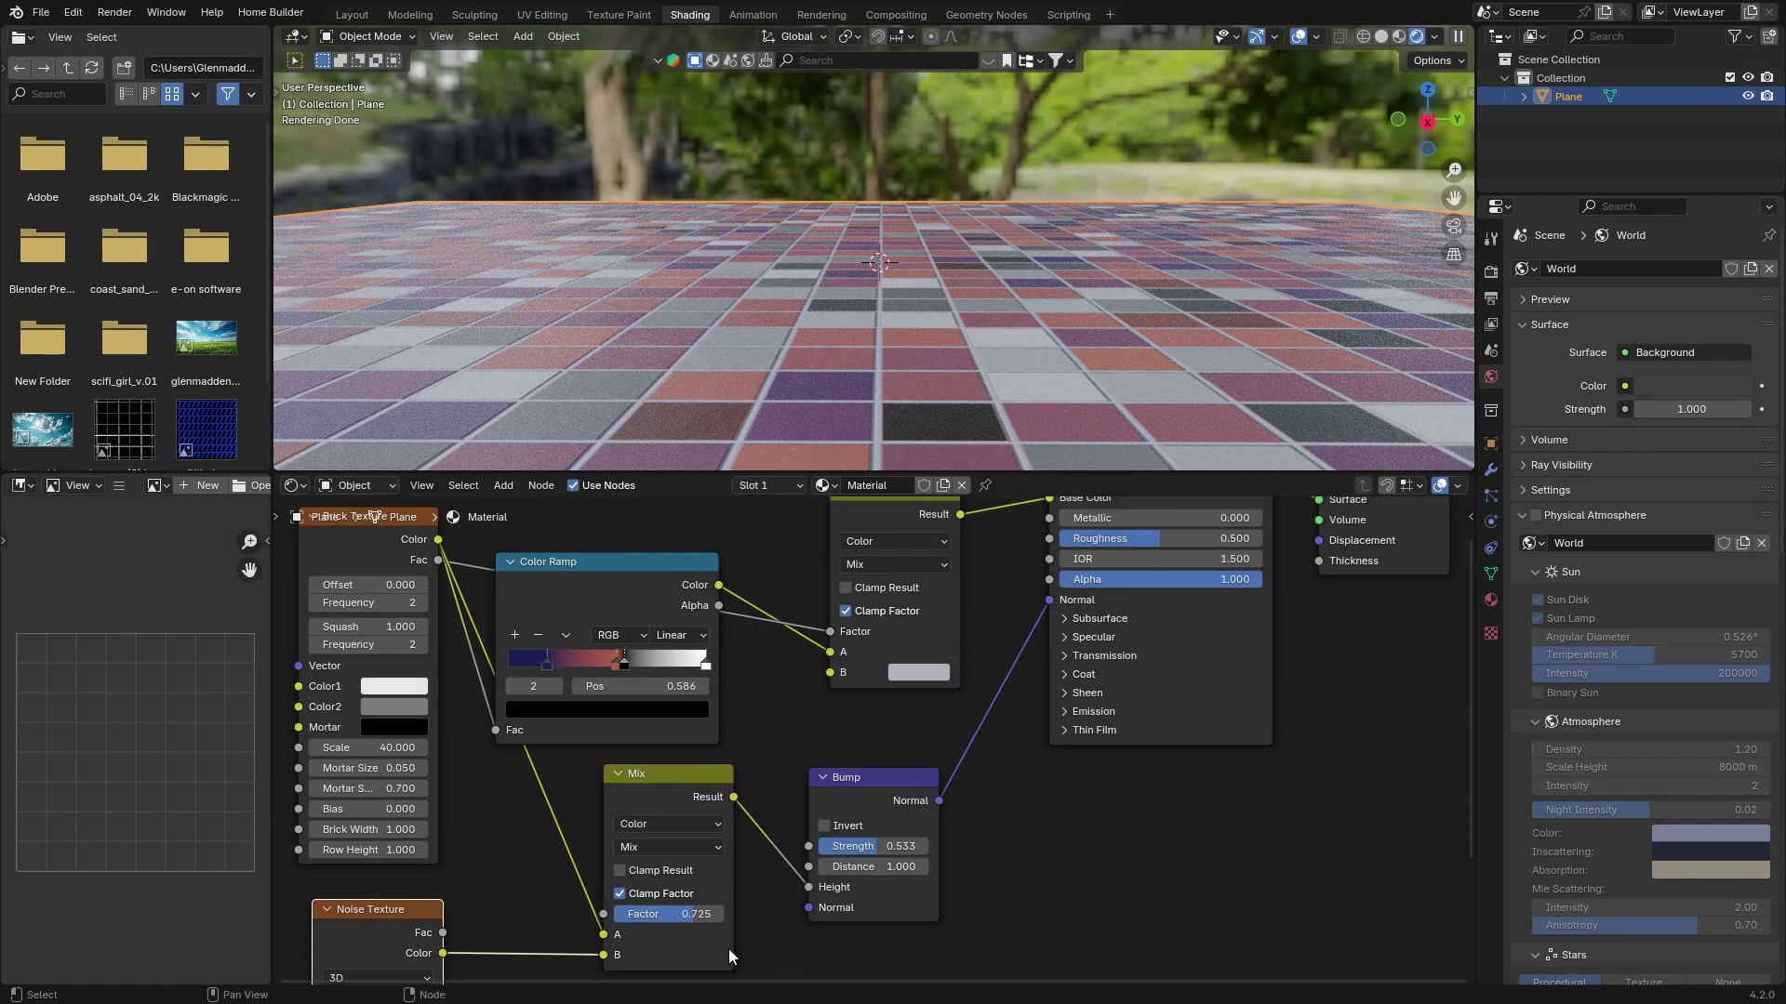
drag(734, 797, 1067, 538)
middle_drag(971, 392, 751, 456)
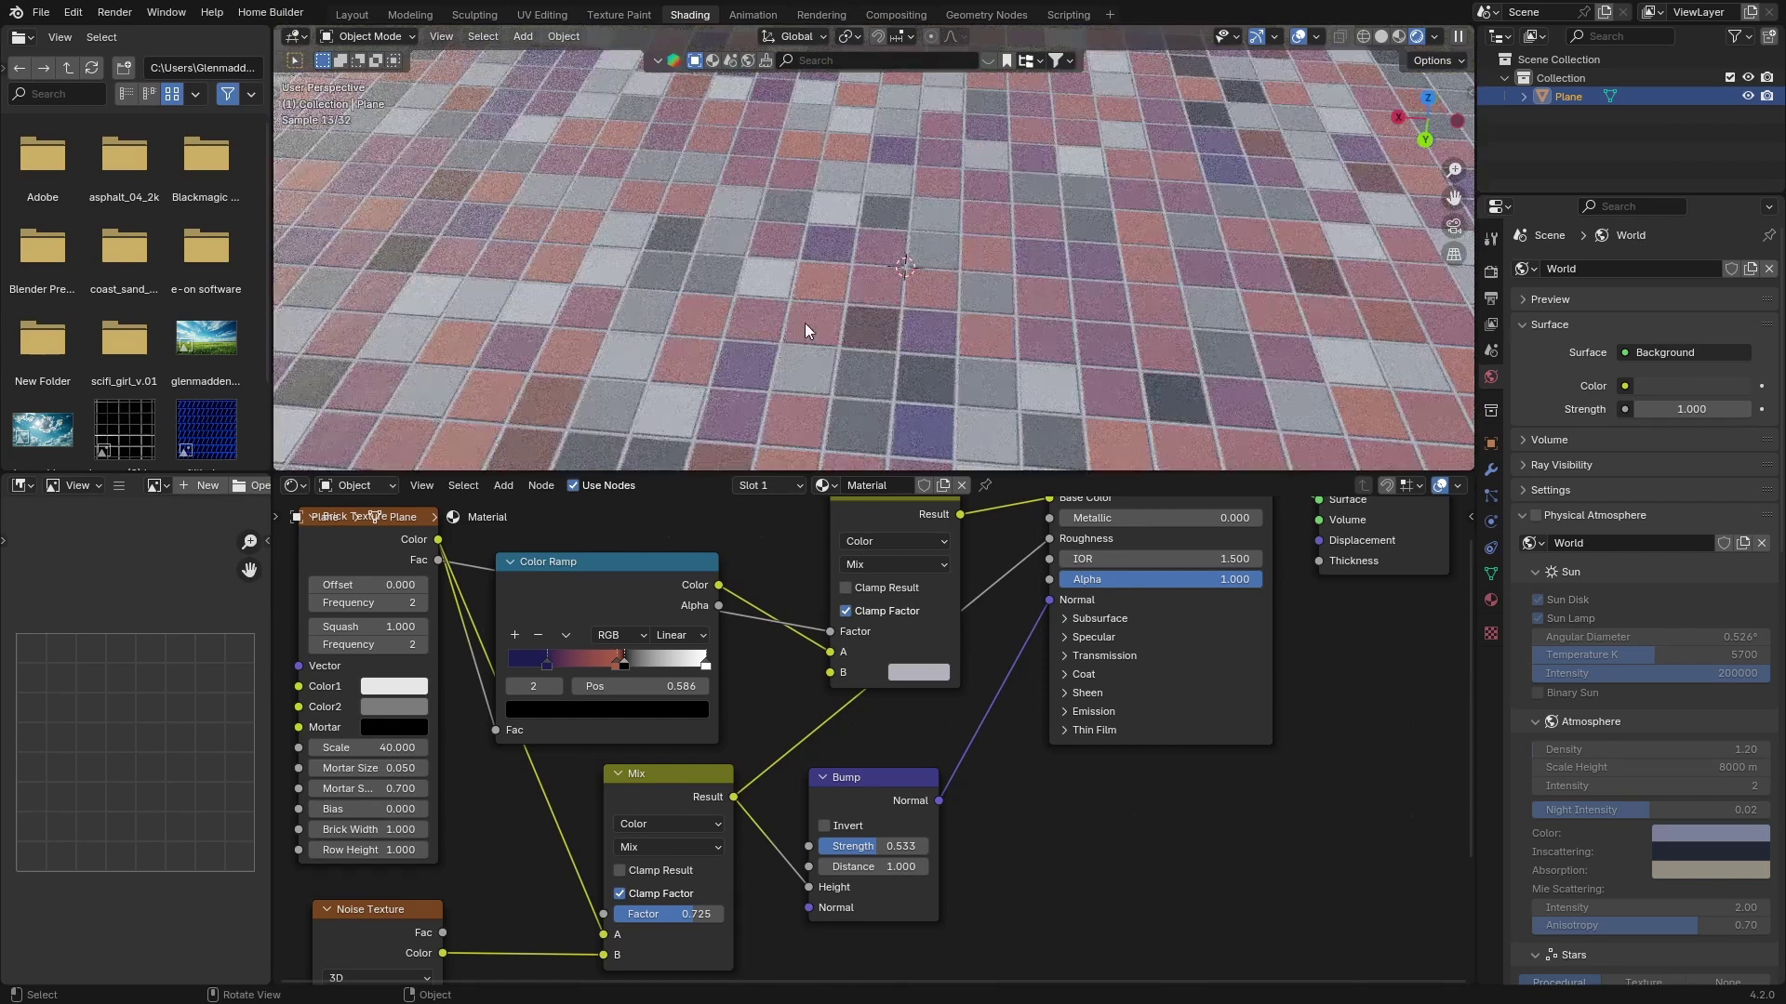
- Darken the upper Mix node's B colour to a grey with Value 0.298
scroll(806, 322, up, 8)
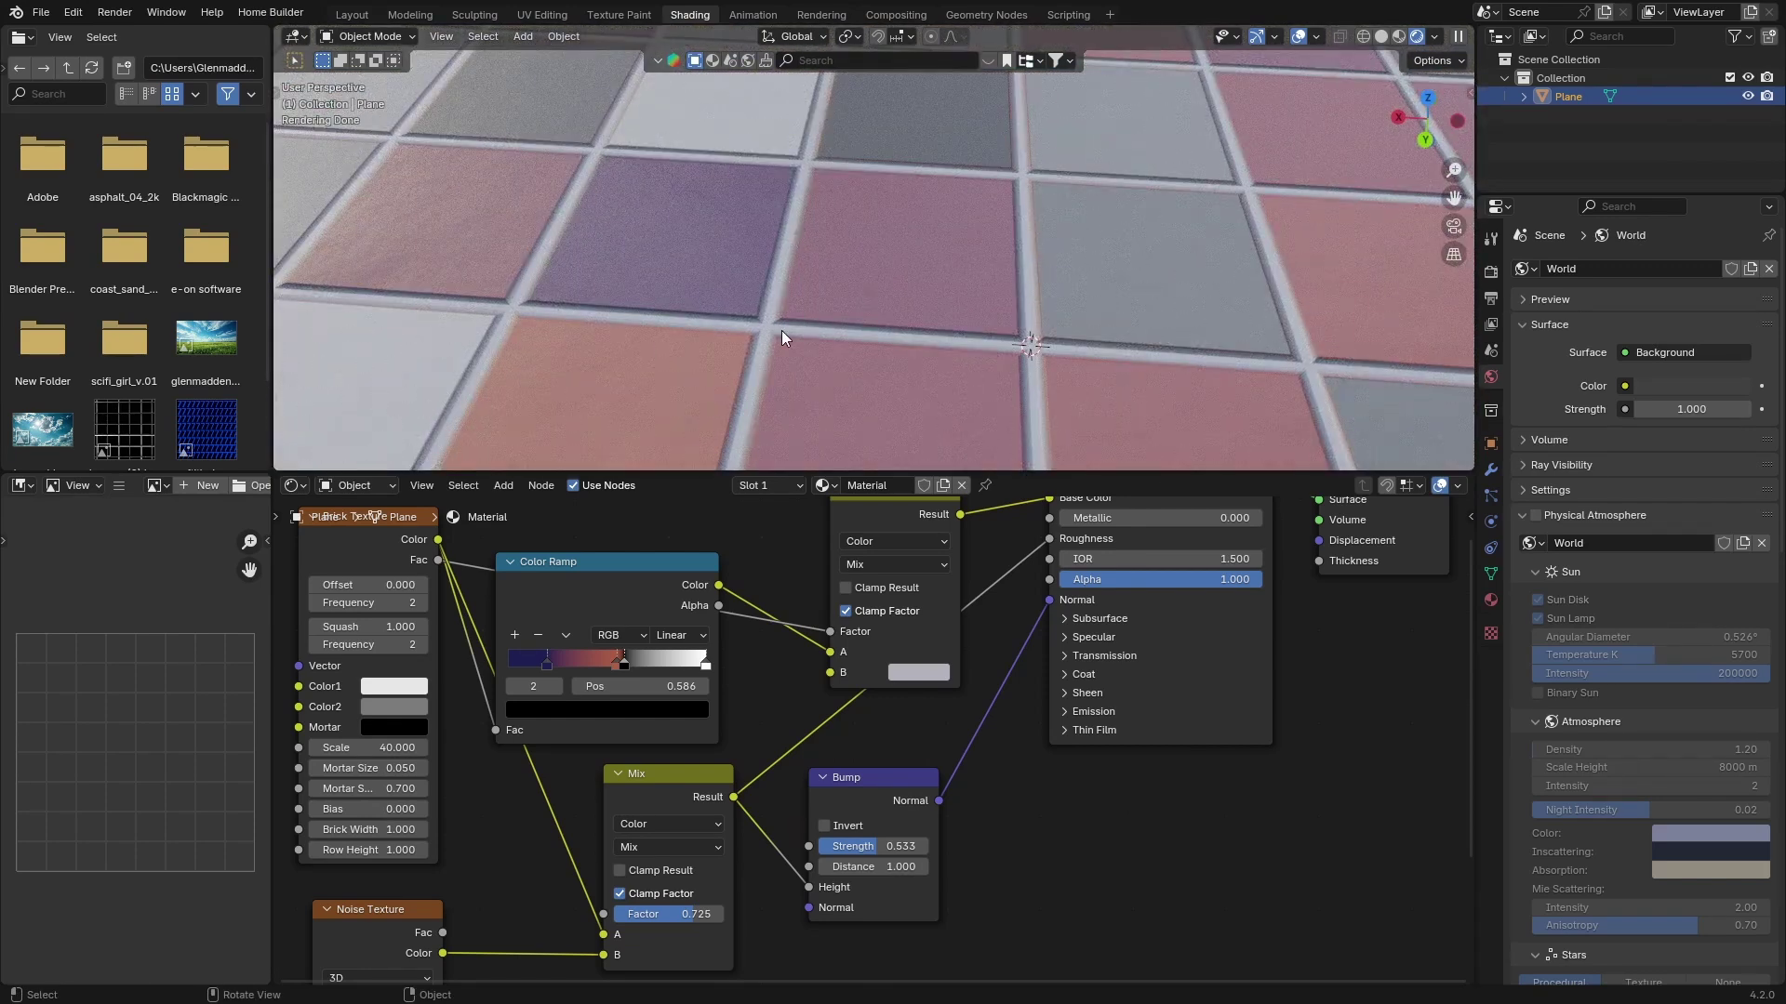
click(917, 673)
drag(1075, 423, 1075, 453)
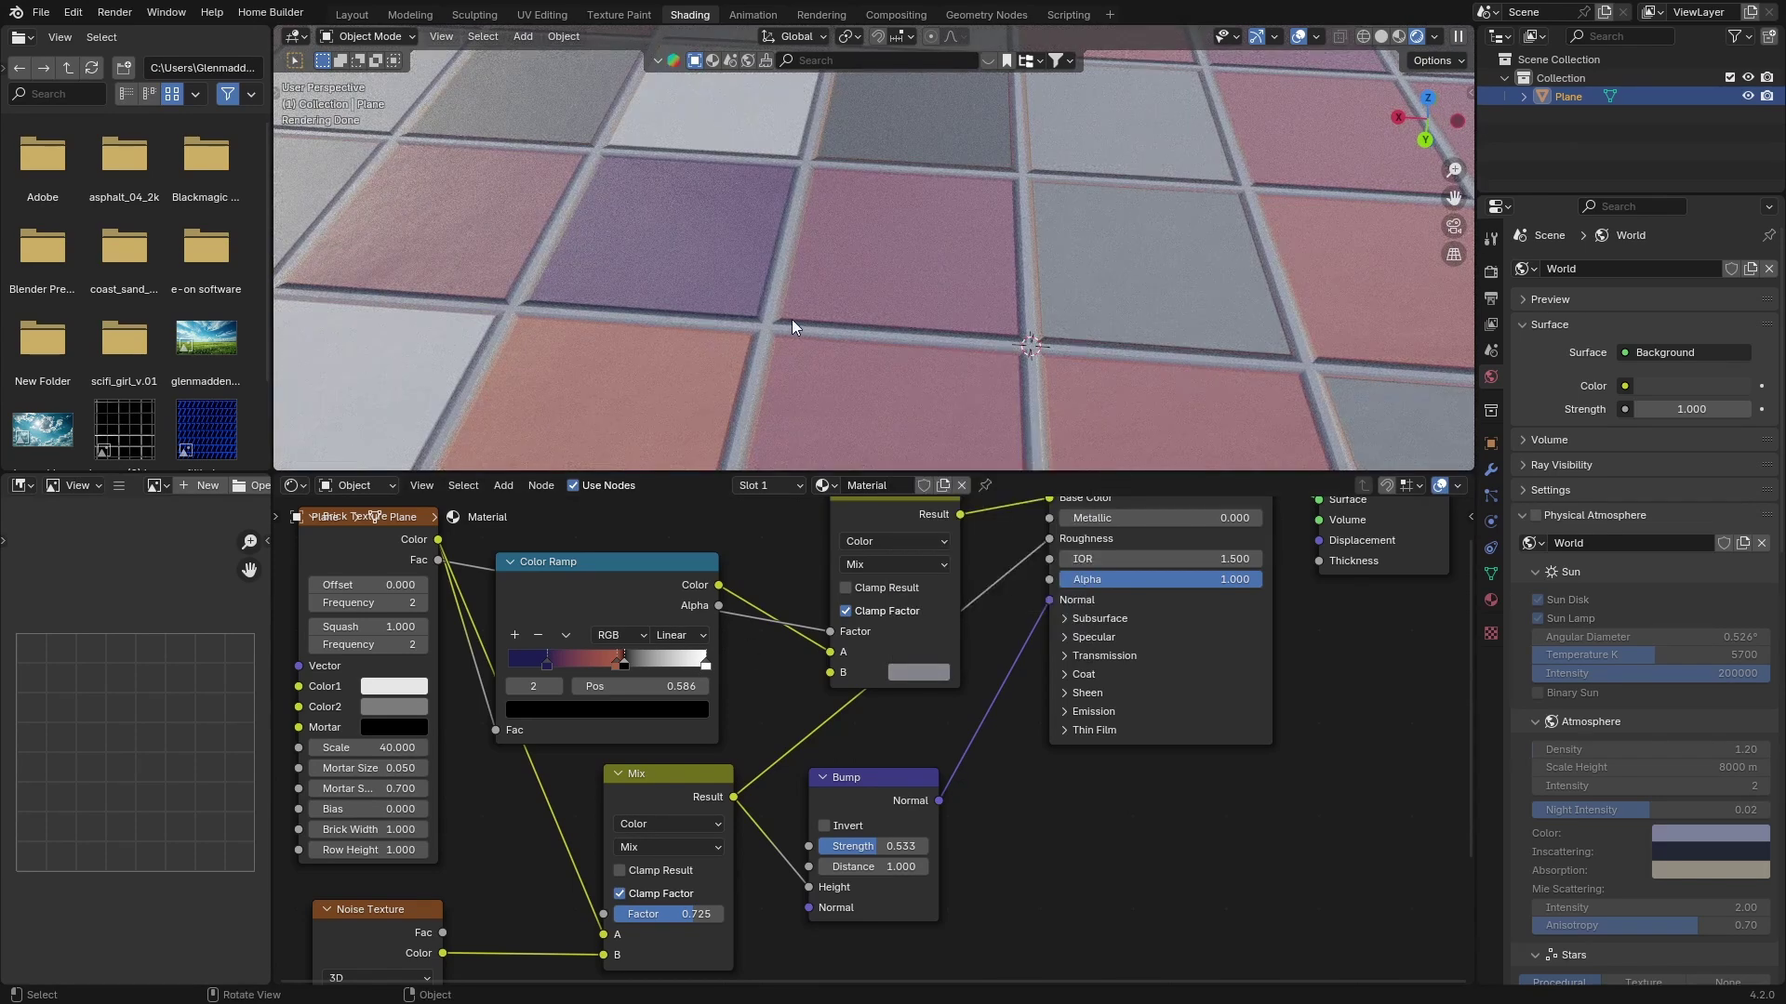
scroll(791, 319, up, 2)
middle_drag(550, 327, 685, 271)
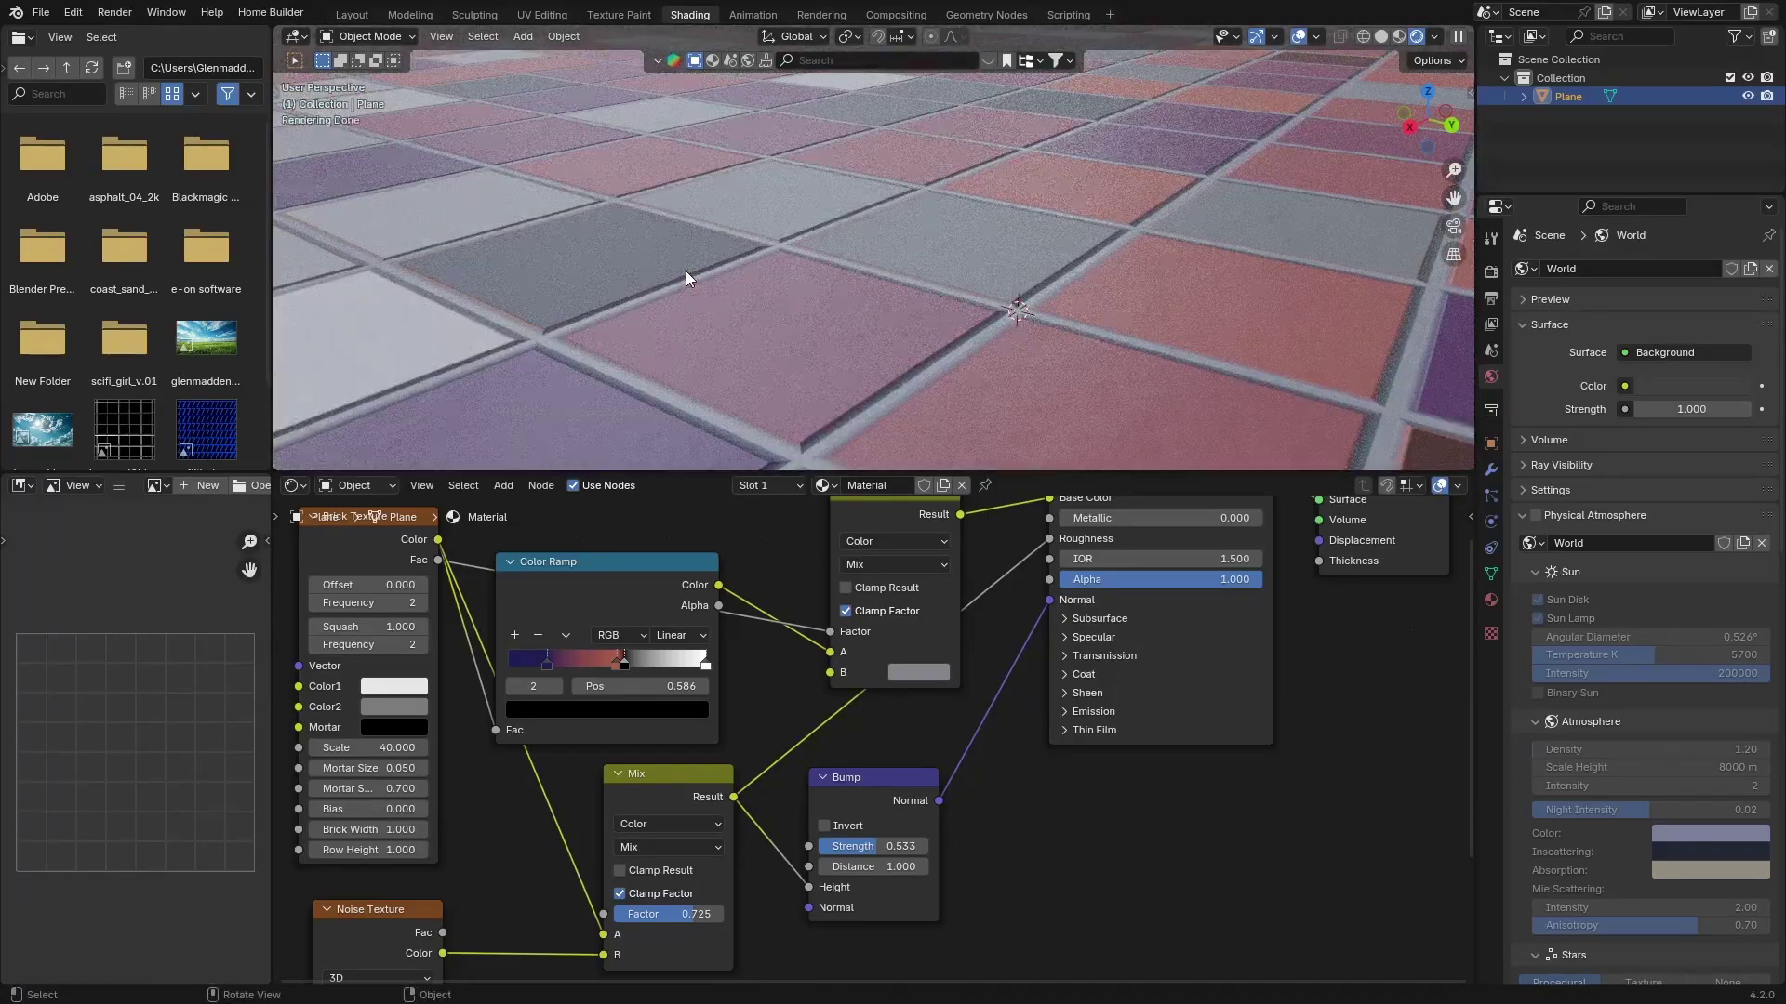
scroll(684, 271, down, 2)
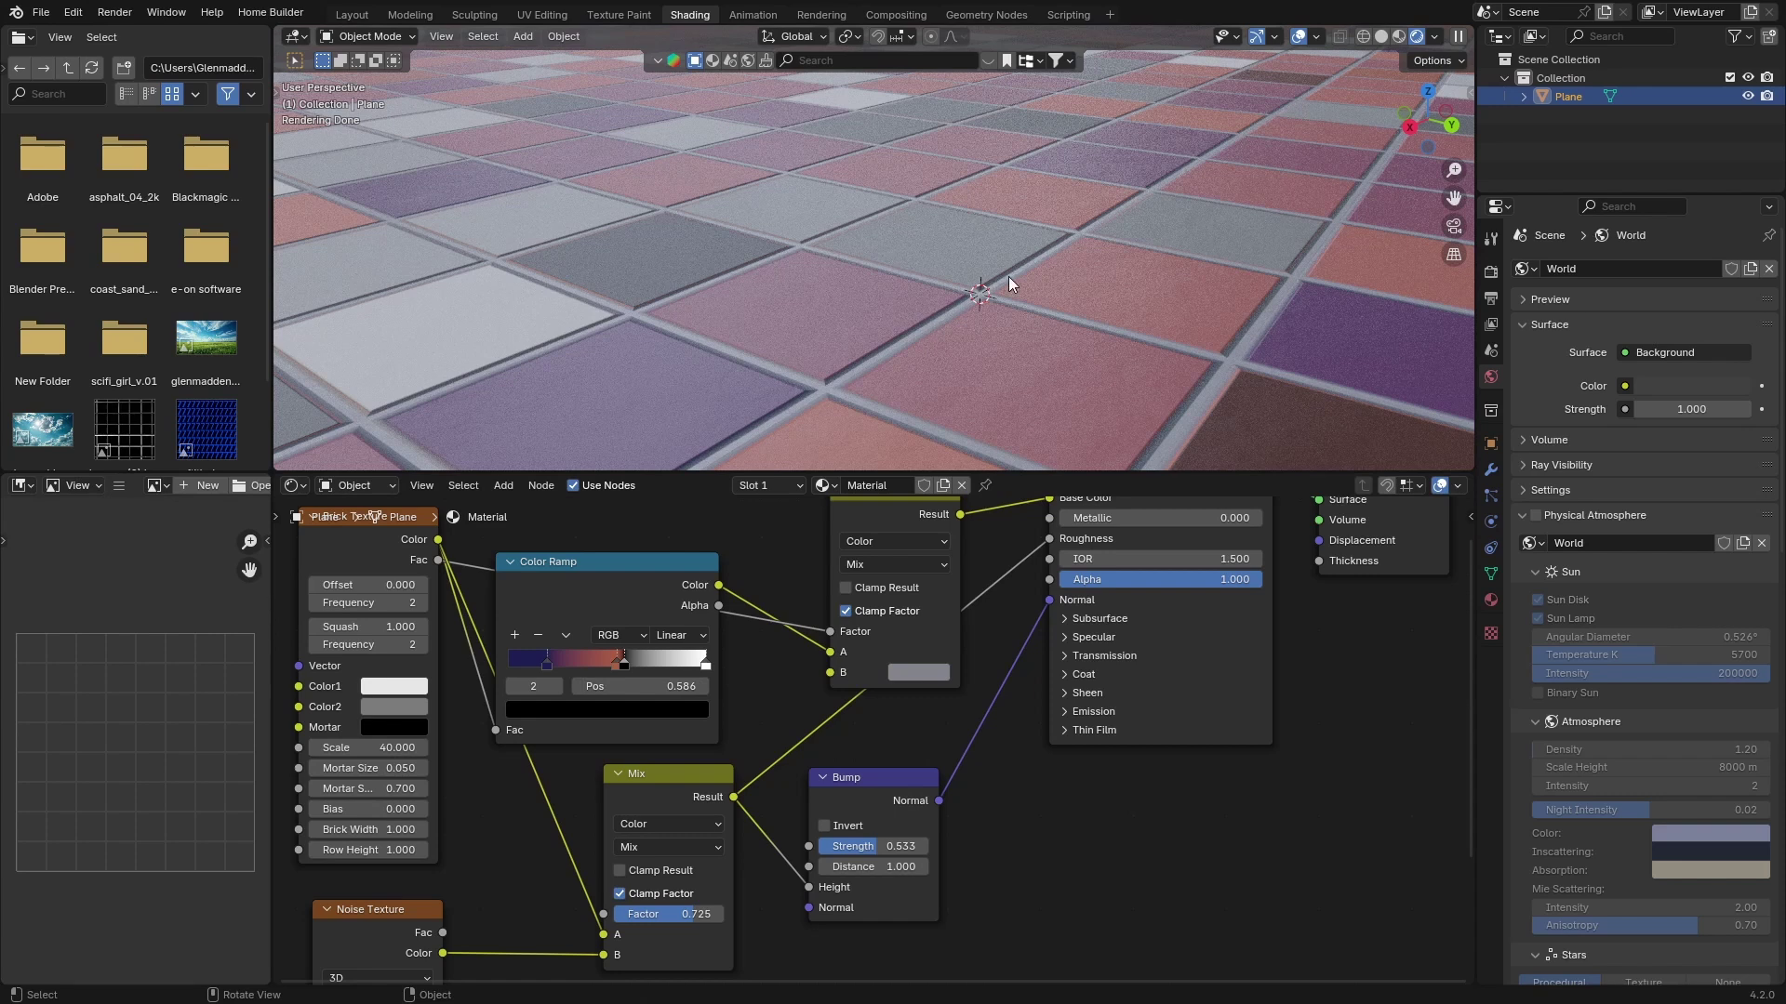
scroll(1008, 276, down, 2)
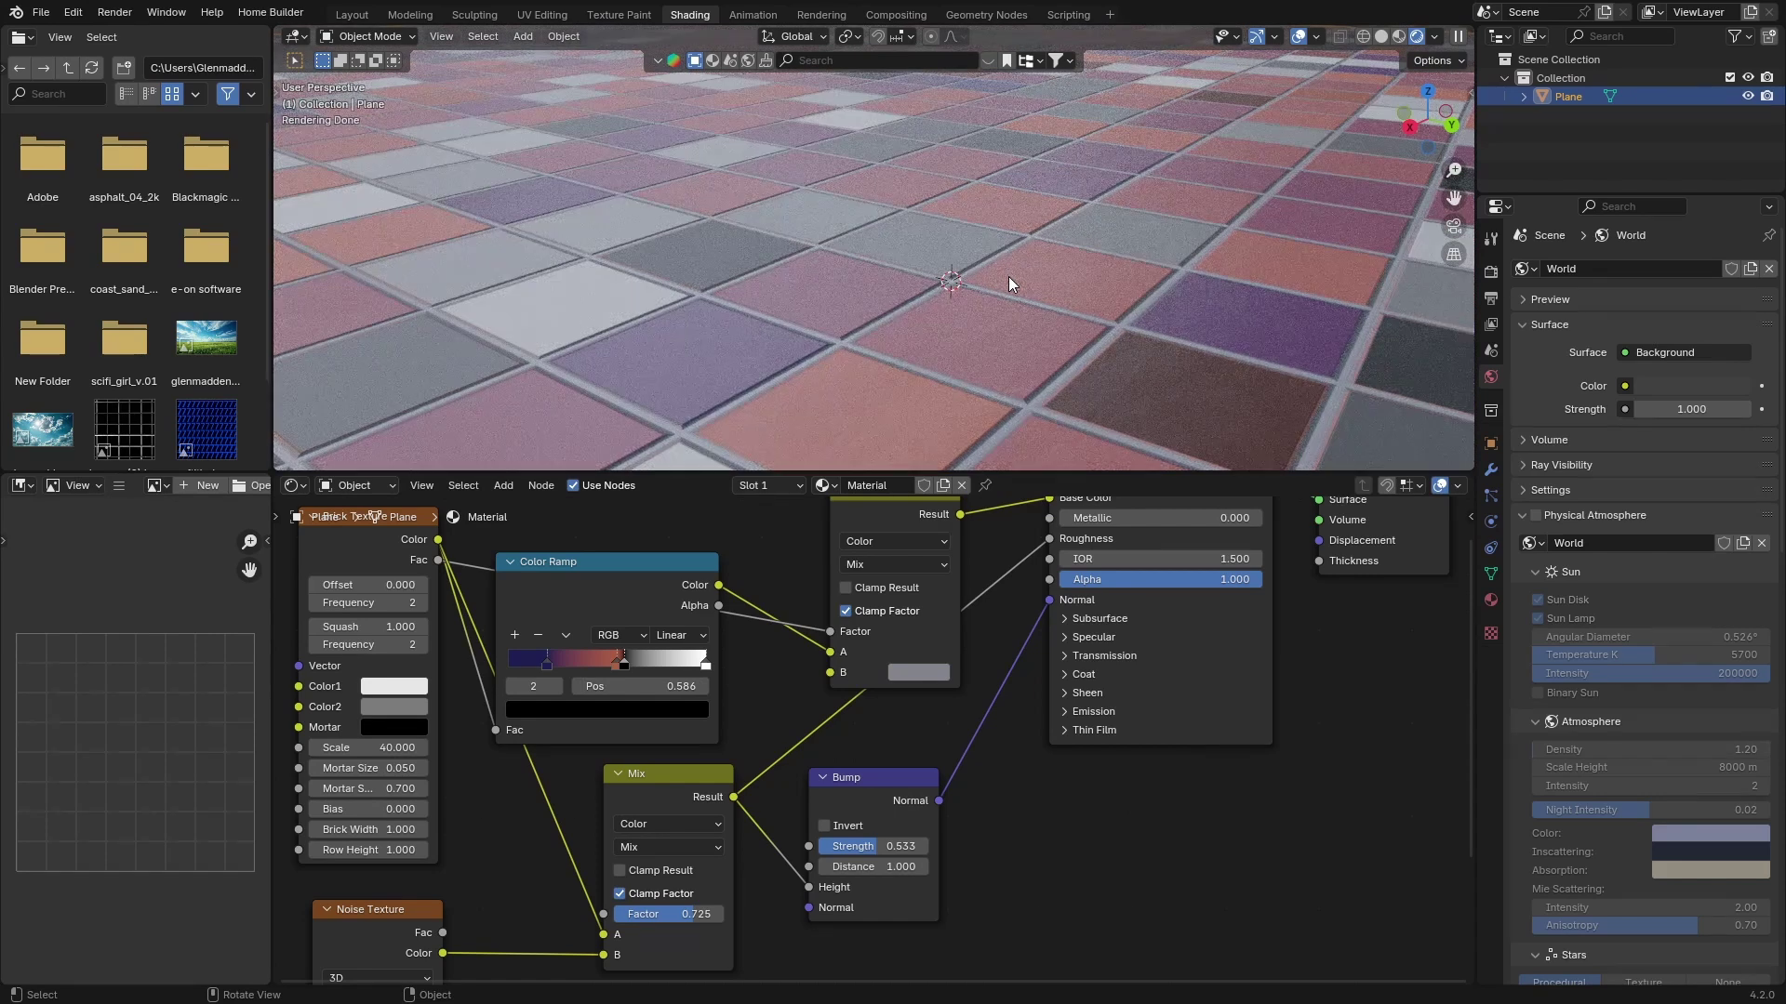